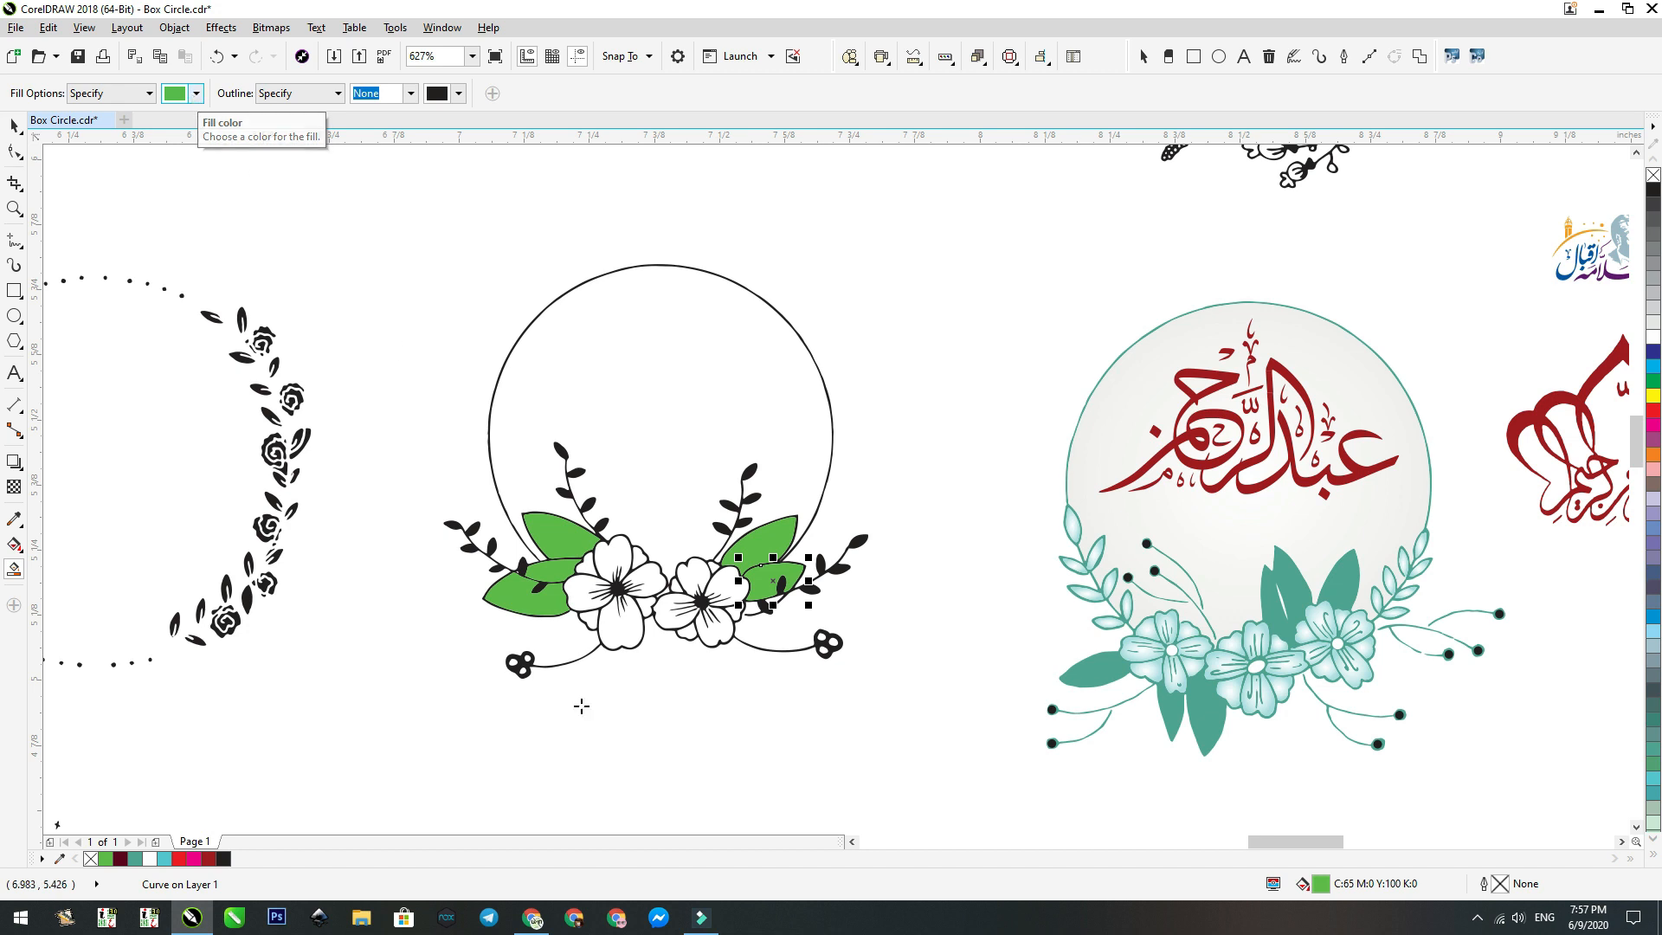
Smart-fill the four large petals of both flowers with pink, C0 M50 Y0 K0.
{"action": "left_click", "coordinate": [196, 95]}
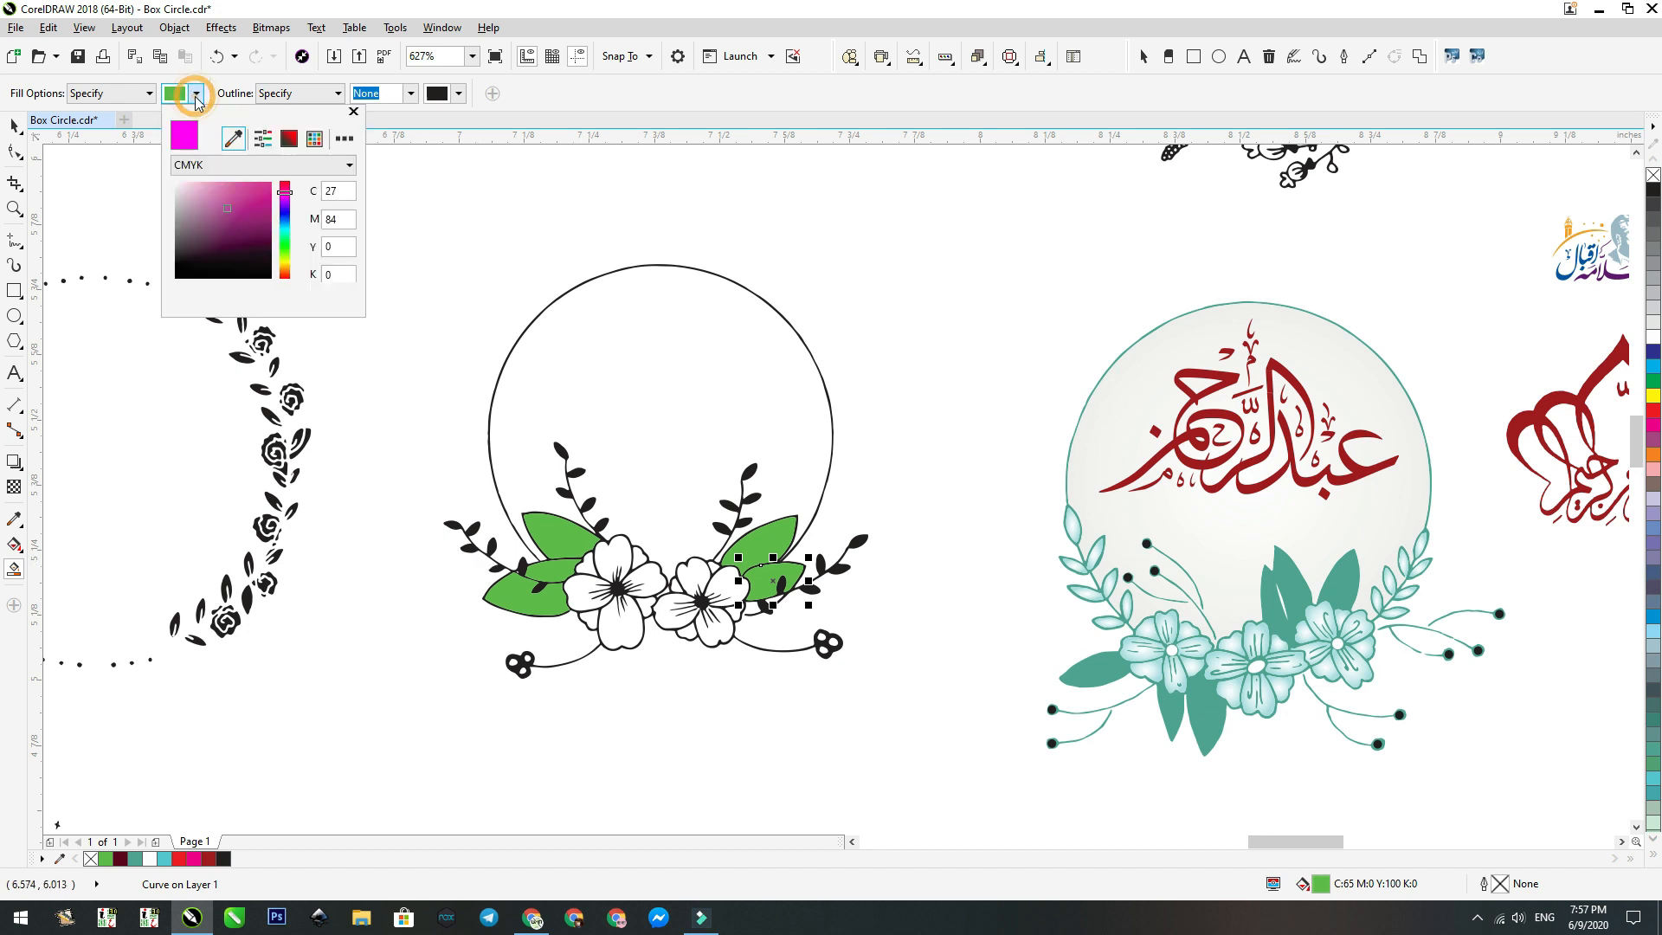
{"action": "double_click", "coordinate": [348, 191]}
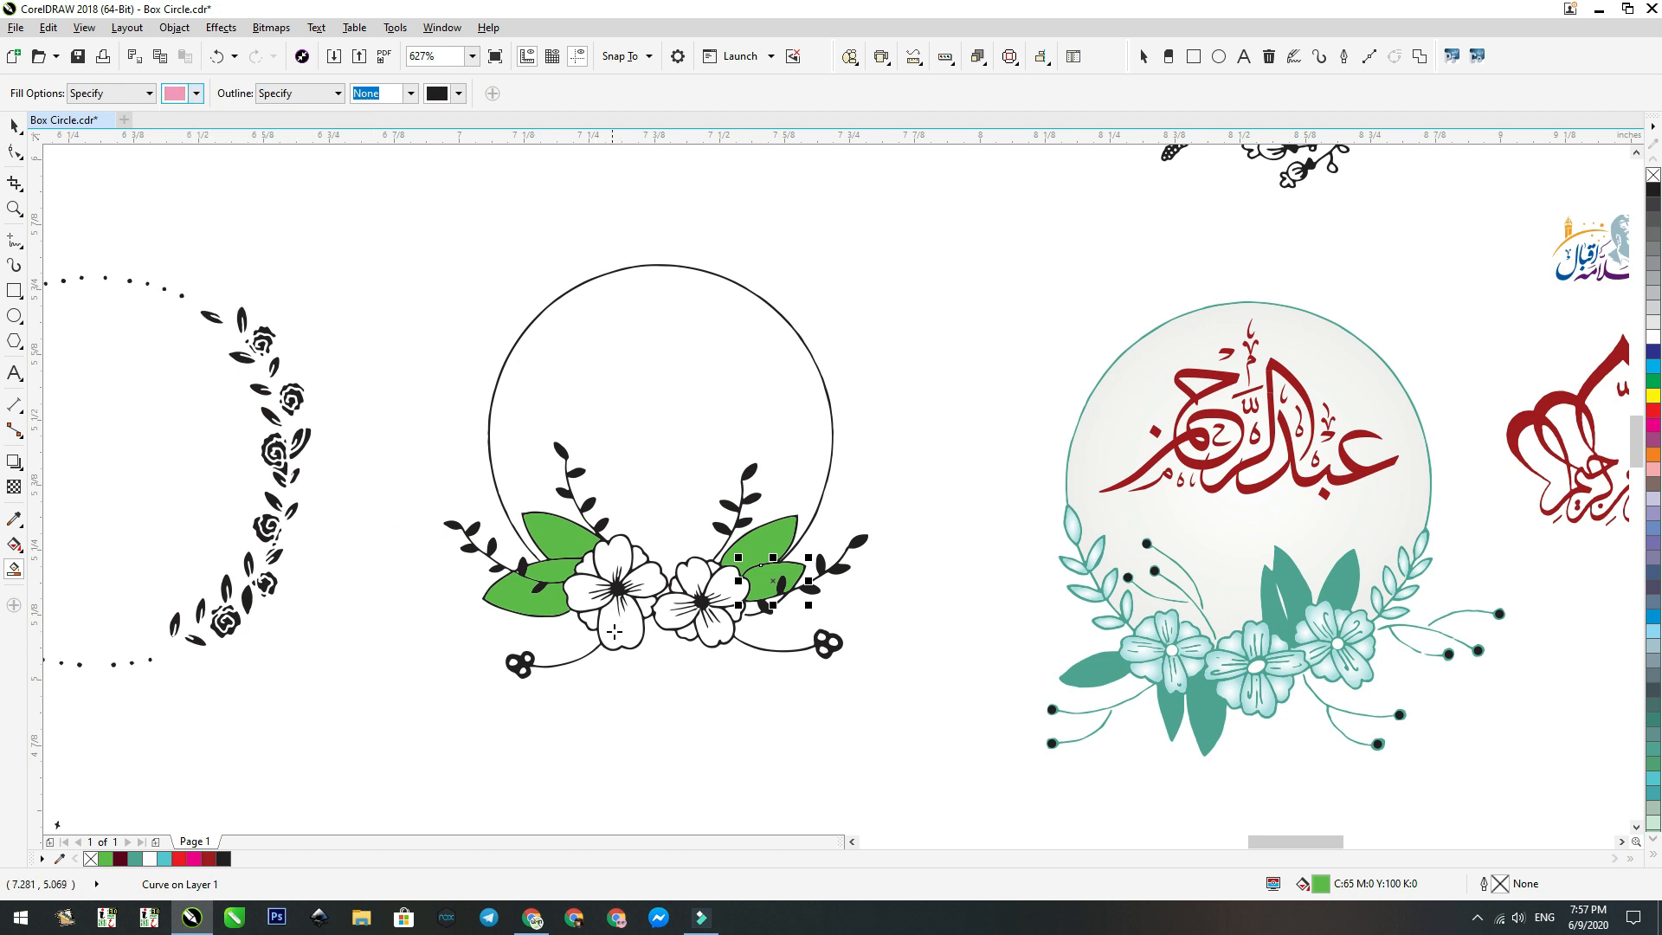
{"action": "left_click", "coordinate": [614, 632]}
{"action": "left_click", "coordinate": [580, 593]}
{"action": "left_click", "coordinate": [624, 559]}
{"action": "left_click", "coordinate": [651, 573]}
{"action": "left_click", "coordinate": [689, 574]}
{"action": "left_click", "coordinate": [726, 586]}
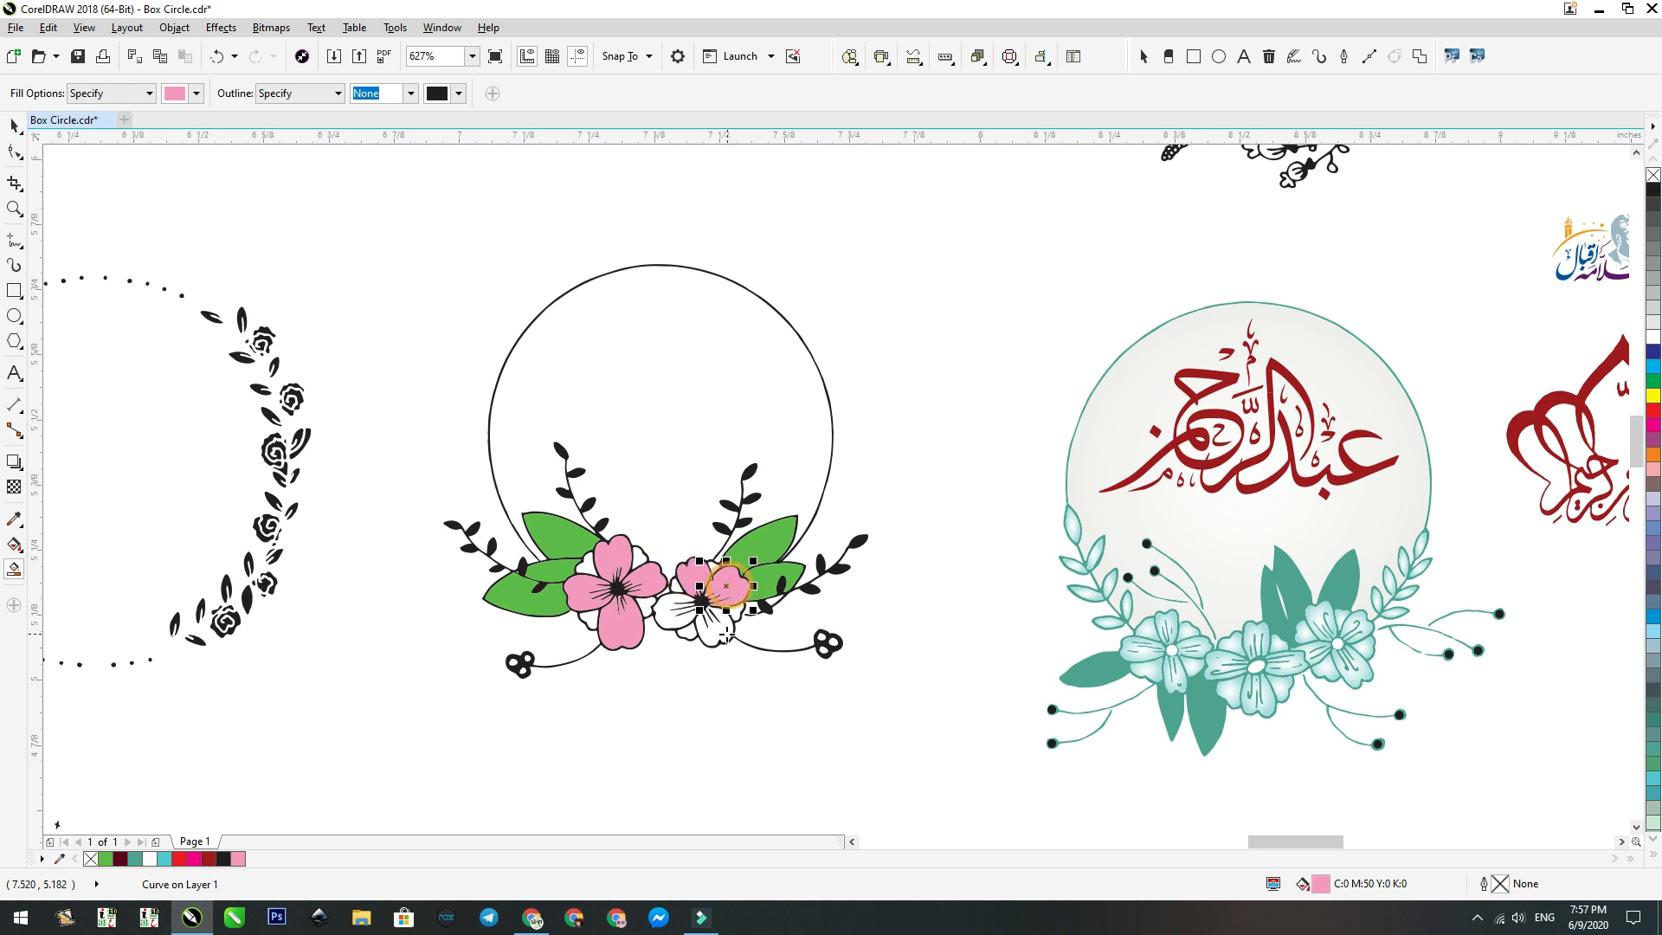
{"action": "left_click", "coordinate": [711, 630]}
{"action": "left_click", "coordinate": [674, 623]}
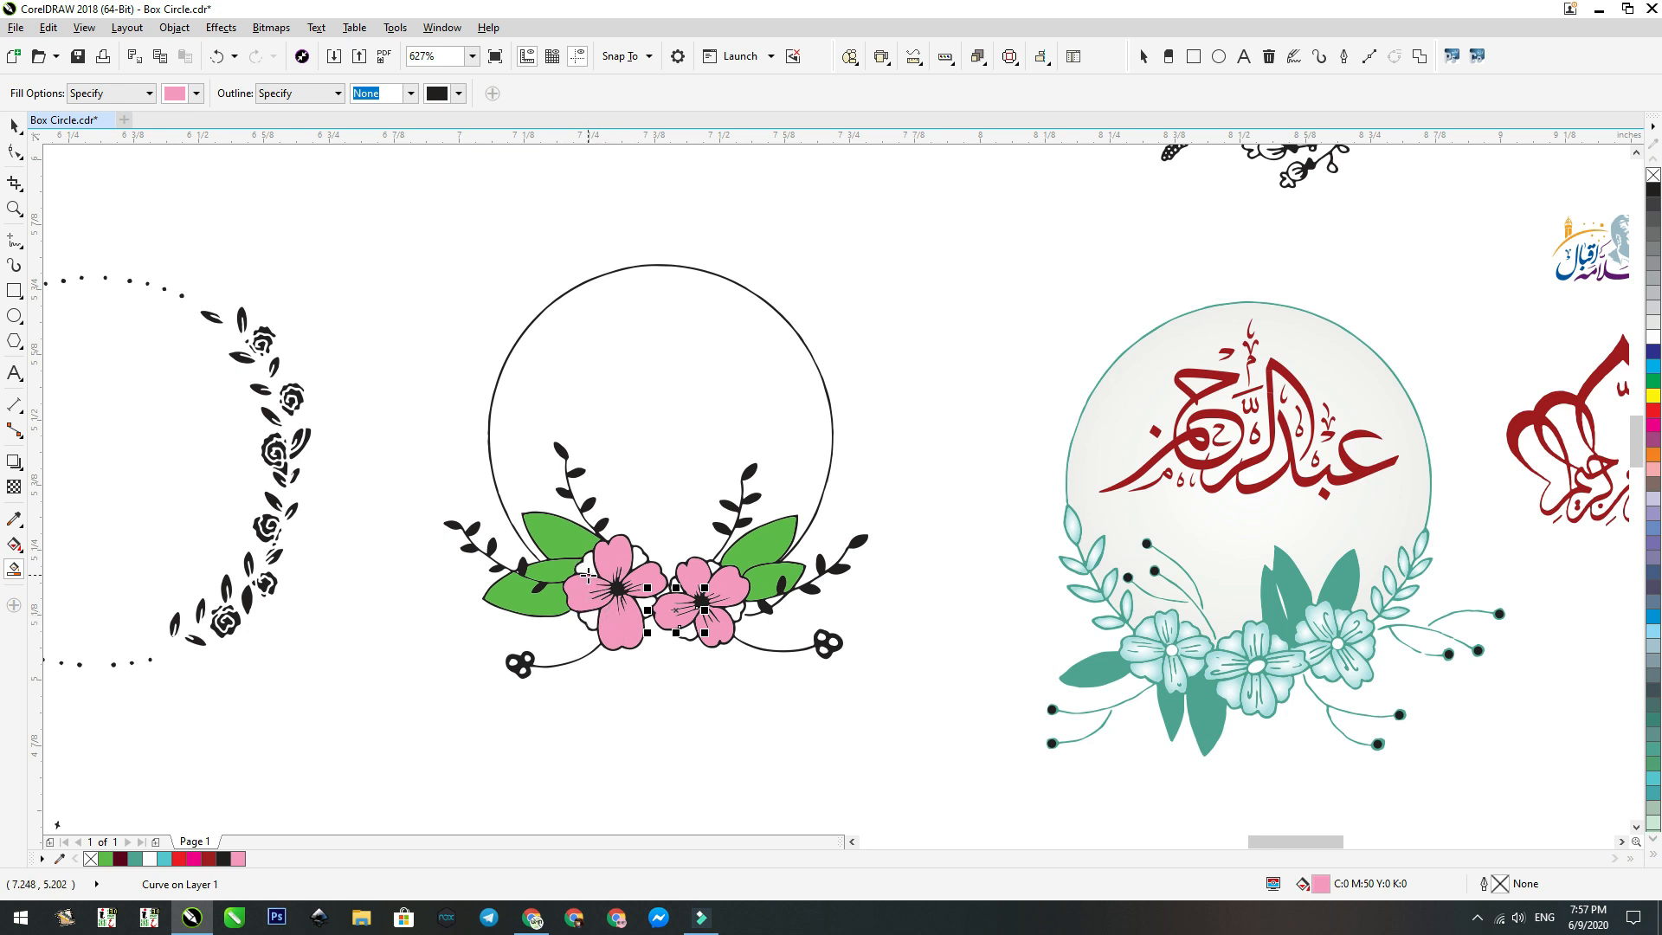
Smart-fill the small areas behind the petals of both flowers with magenta, C0 M100 Y15 K0.
{"action": "left_click", "coordinate": [193, 95]}
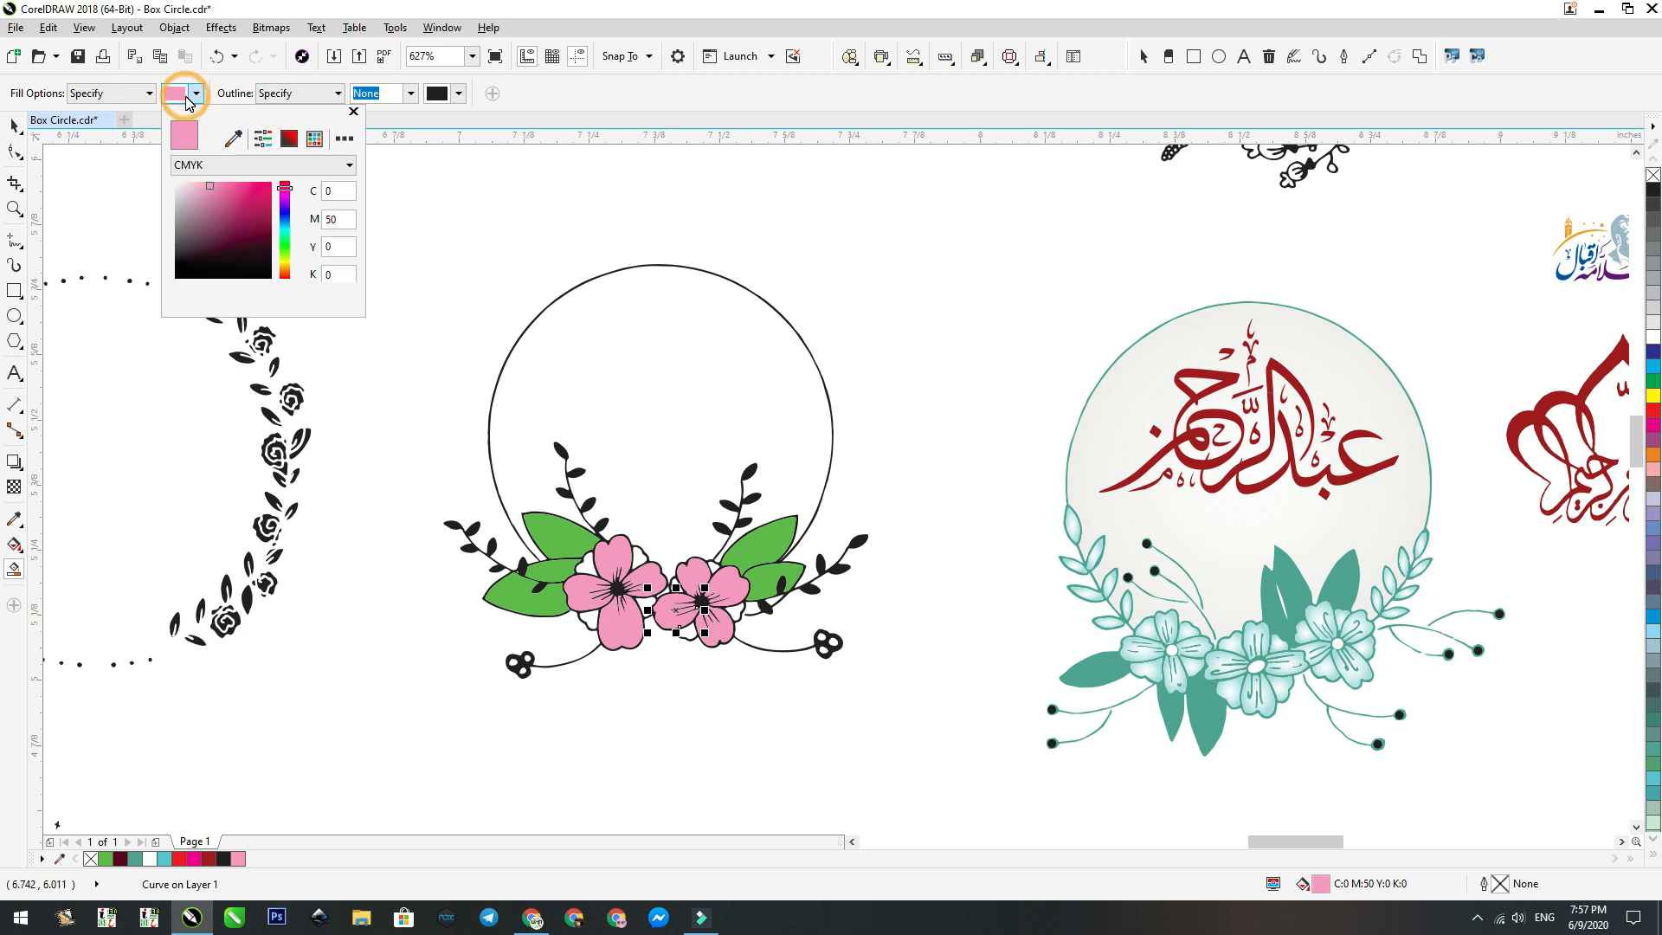
{"action": "left_click", "coordinate": [231, 139]}
{"action": "left_click", "coordinate": [267, 185]}
{"action": "left_click", "coordinate": [588, 567]}
{"action": "left_click", "coordinate": [588, 618]}
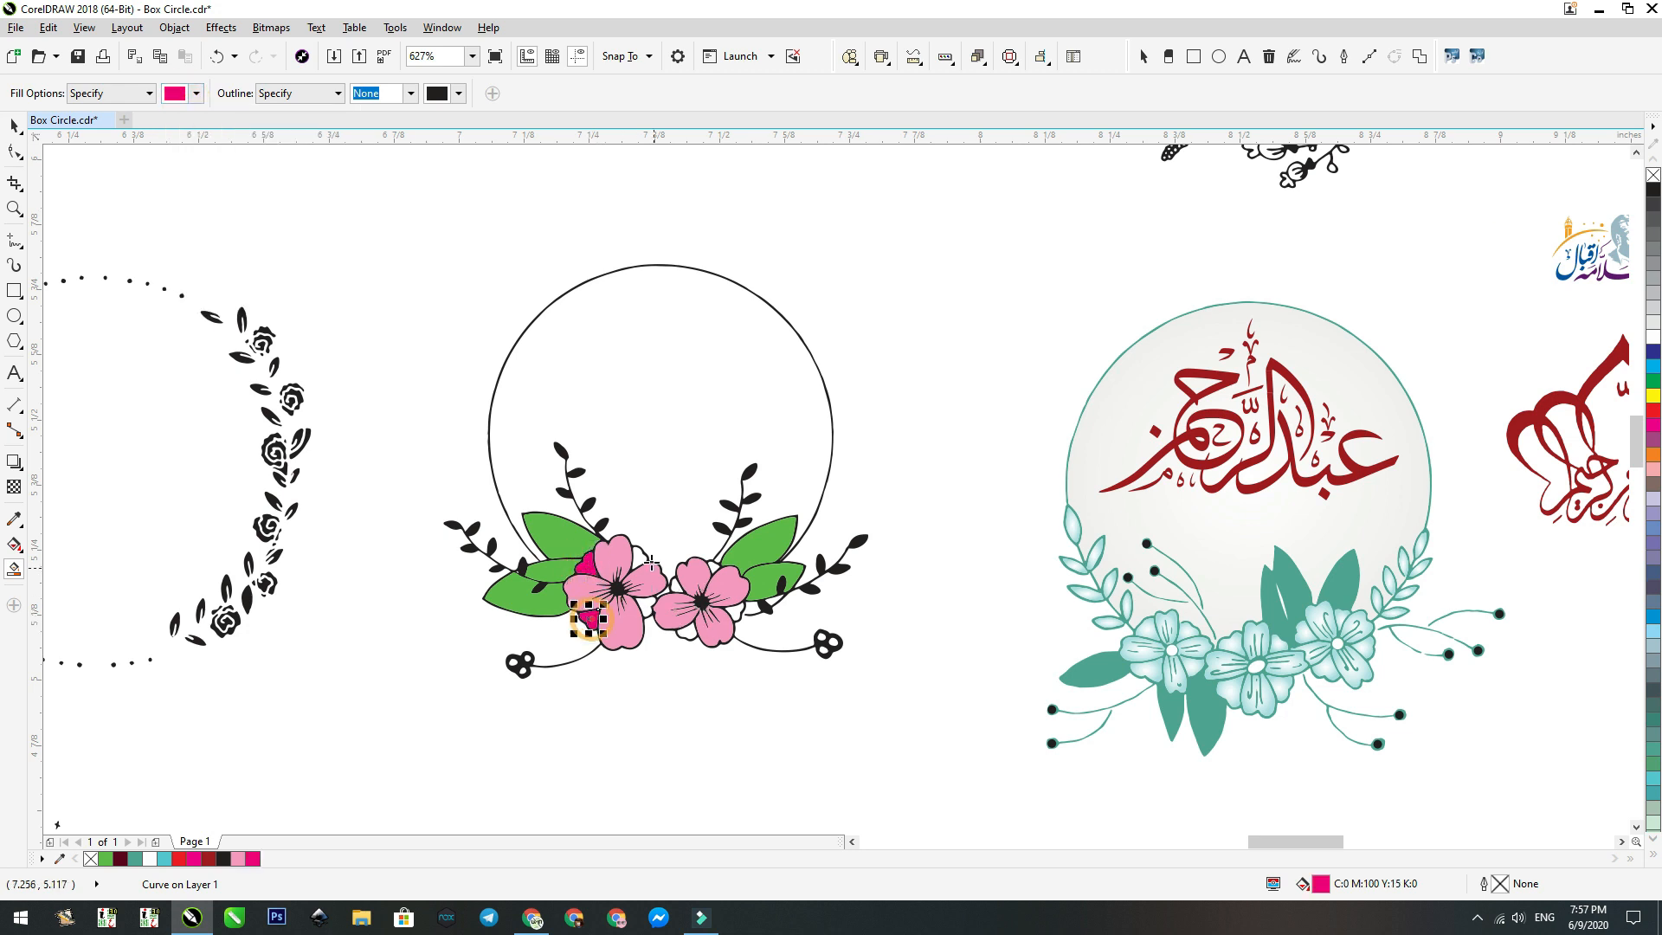
{"action": "left_click", "coordinate": [638, 559]}
{"action": "left_click", "coordinate": [645, 610]}
{"action": "left_click", "coordinate": [675, 585]}
{"action": "left_click", "coordinate": [711, 567]}
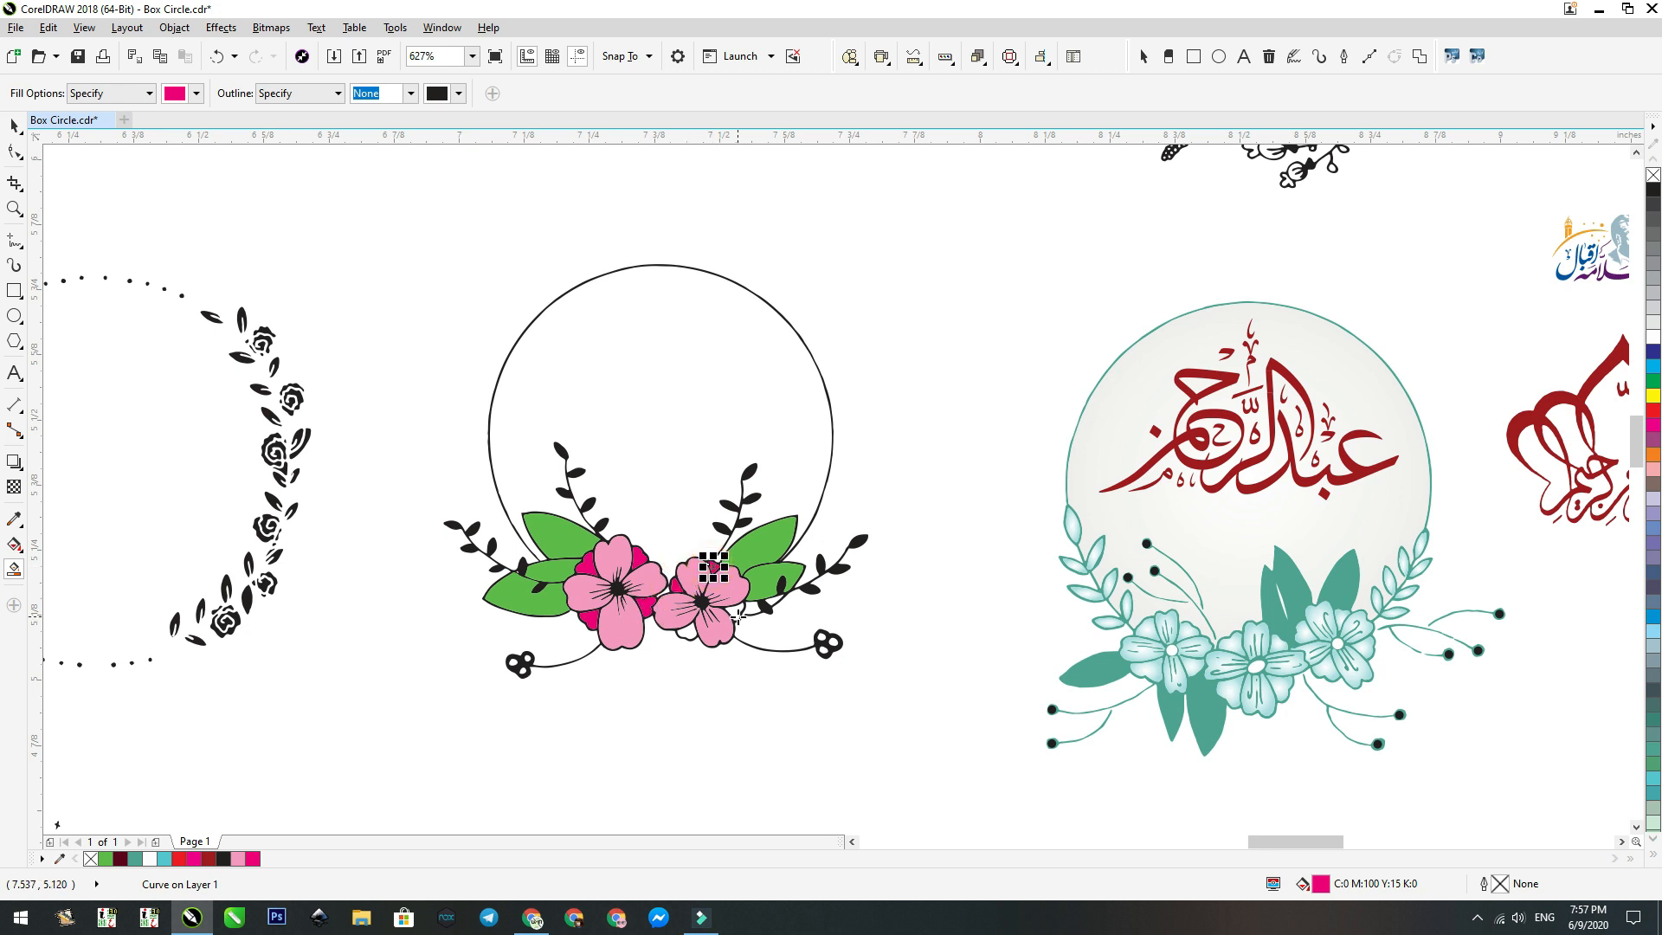
{"action": "left_click", "coordinate": [735, 614]}
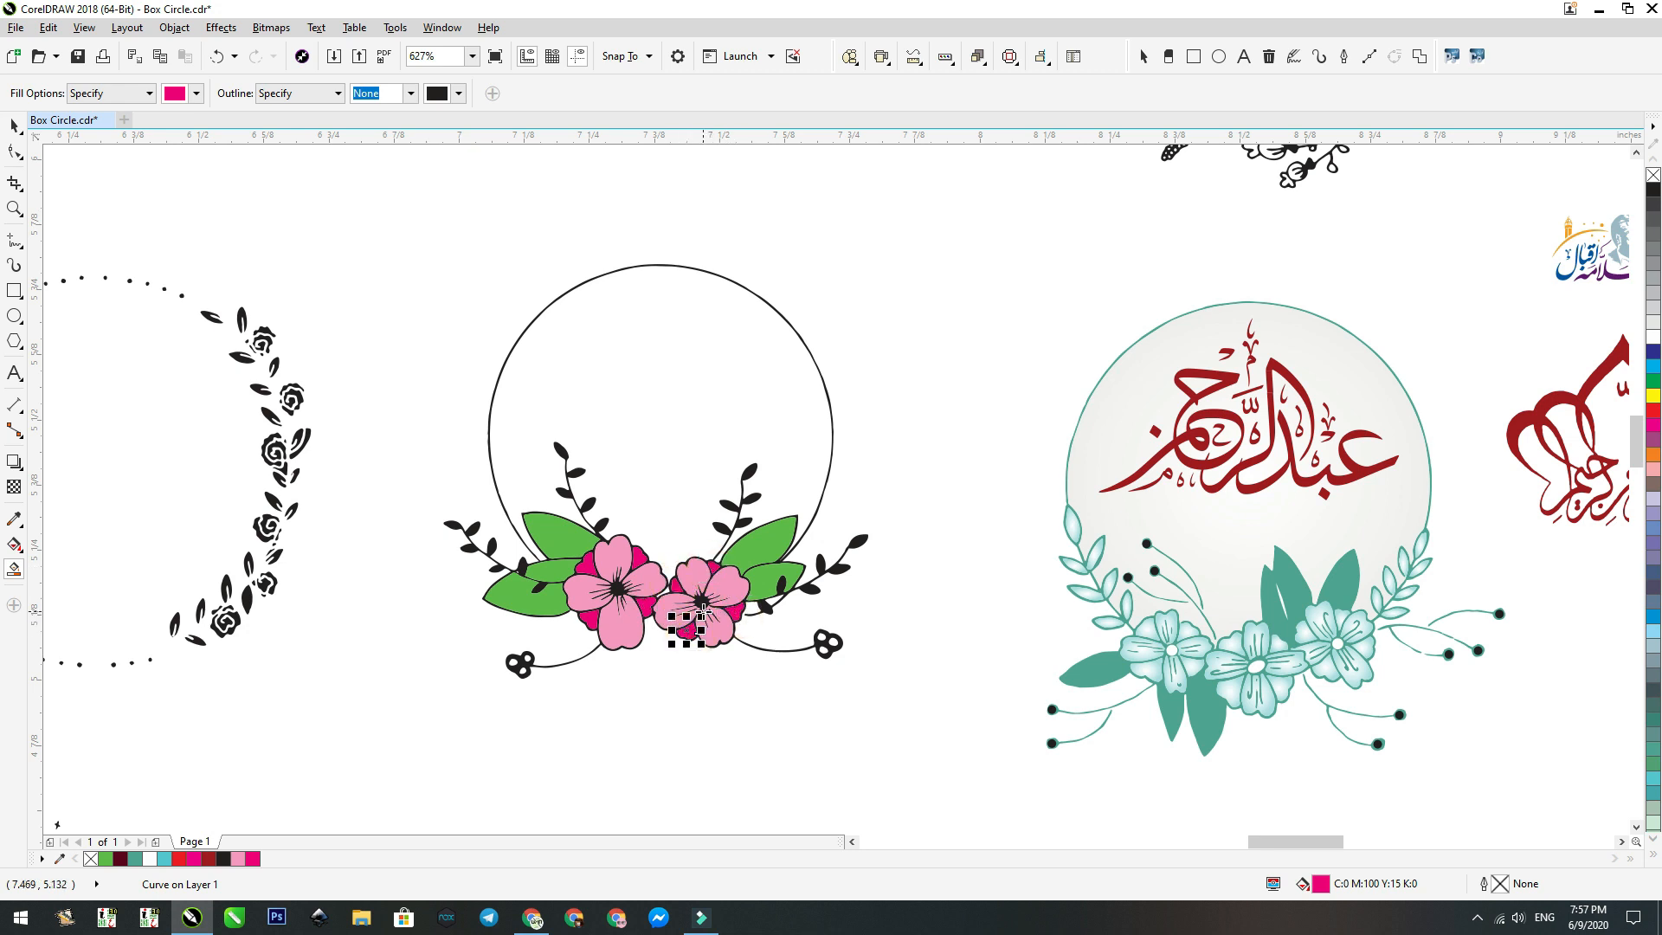
Give all eight pink petals an elliptical fountain fill, from pink at the edges to white in the centre.
{"action": "key", "text": "space"}
{"action": "left_click", "coordinate": [613, 629]}
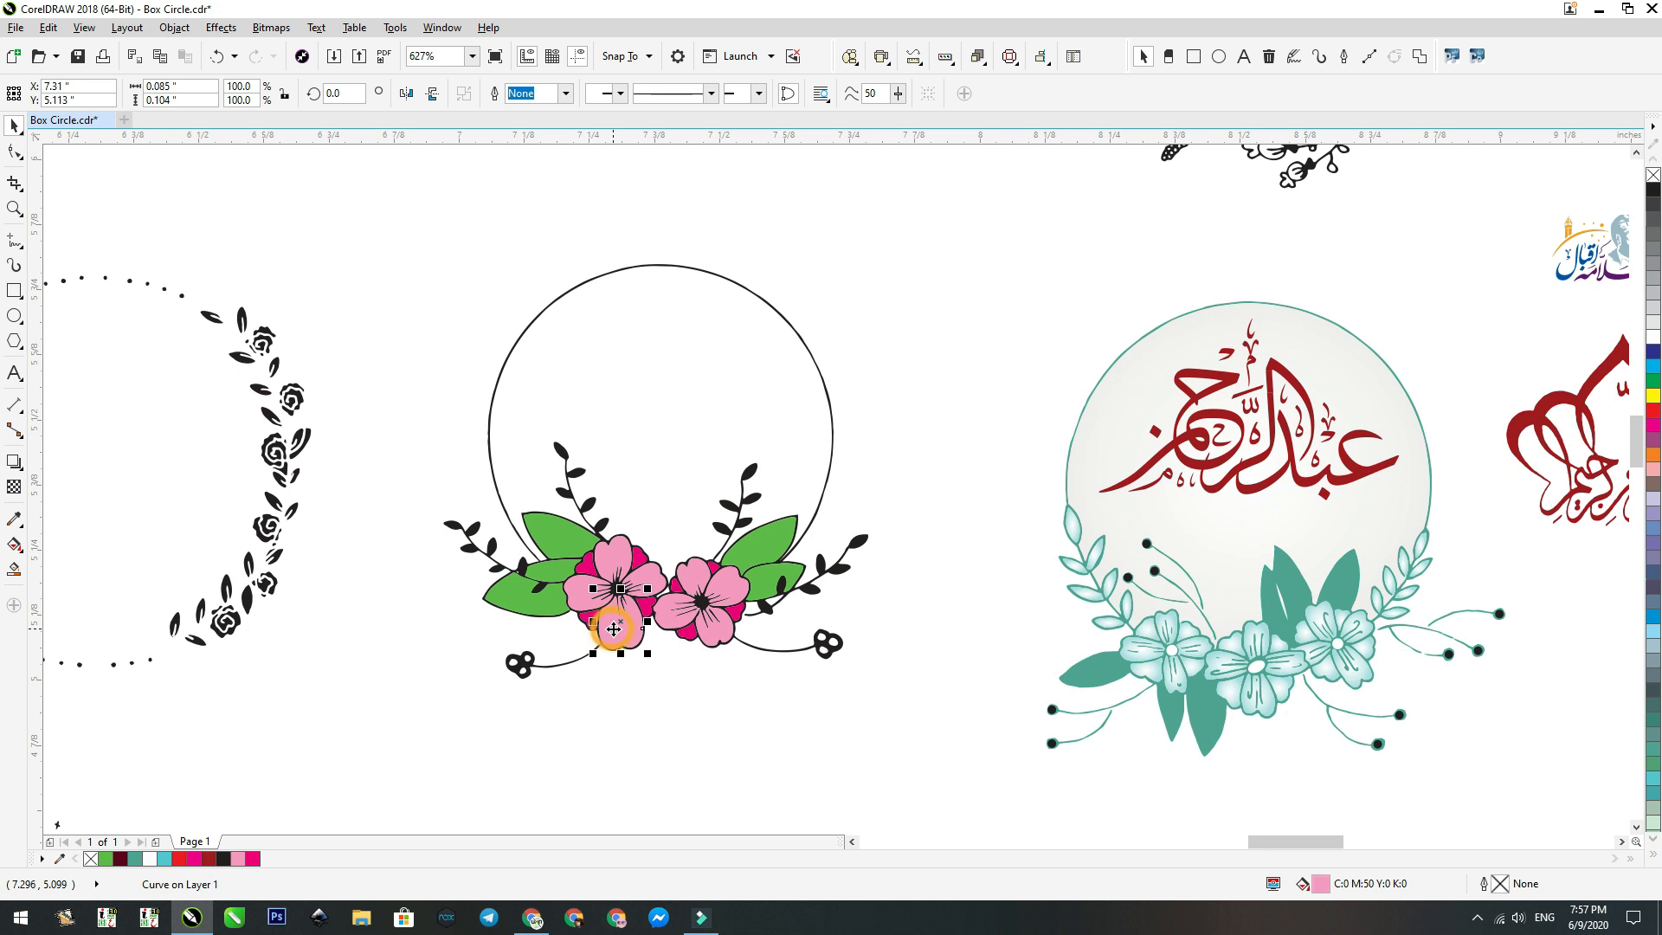
{"action": "left_click", "coordinate": [589, 587], "text": "shift"}
{"action": "left_click", "coordinate": [624, 550], "text": "shift"}
{"action": "left_click", "coordinate": [658, 575], "text": "shift"}
{"action": "left_click", "coordinate": [700, 568], "text": "shift"}
{"action": "left_click", "coordinate": [728, 581], "text": "shift"}
{"action": "left_click", "coordinate": [718, 636], "text": "shift"}
{"action": "left_click", "coordinate": [673, 625], "text": "shift"}
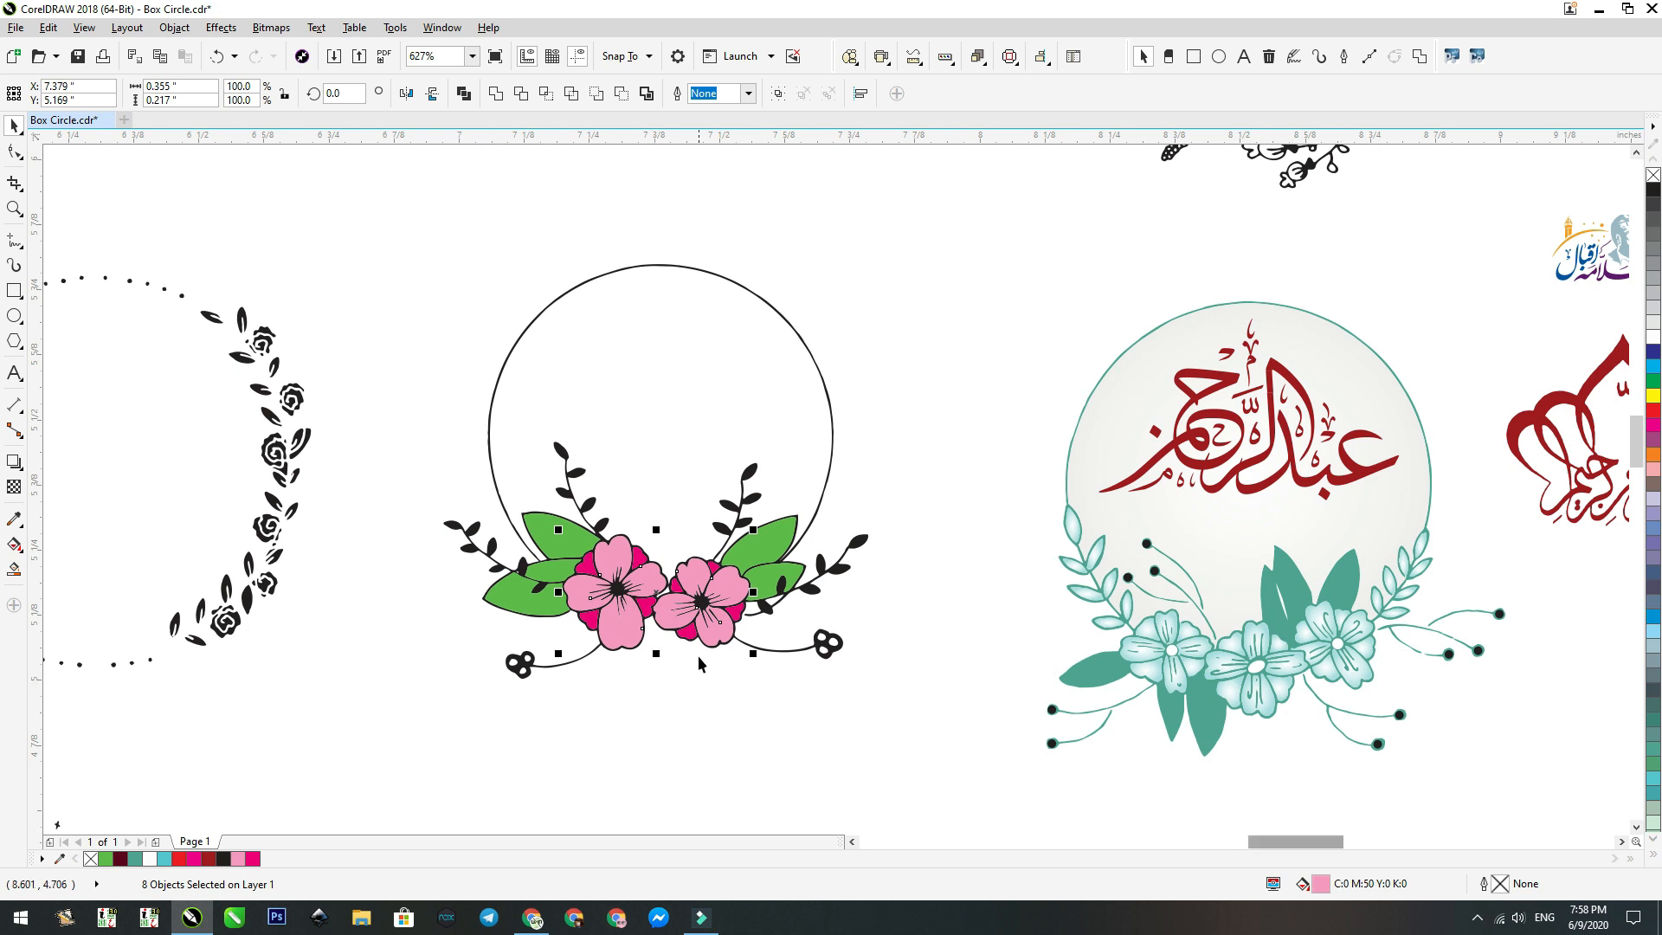
{"action": "double_click", "coordinate": [1321, 883]}
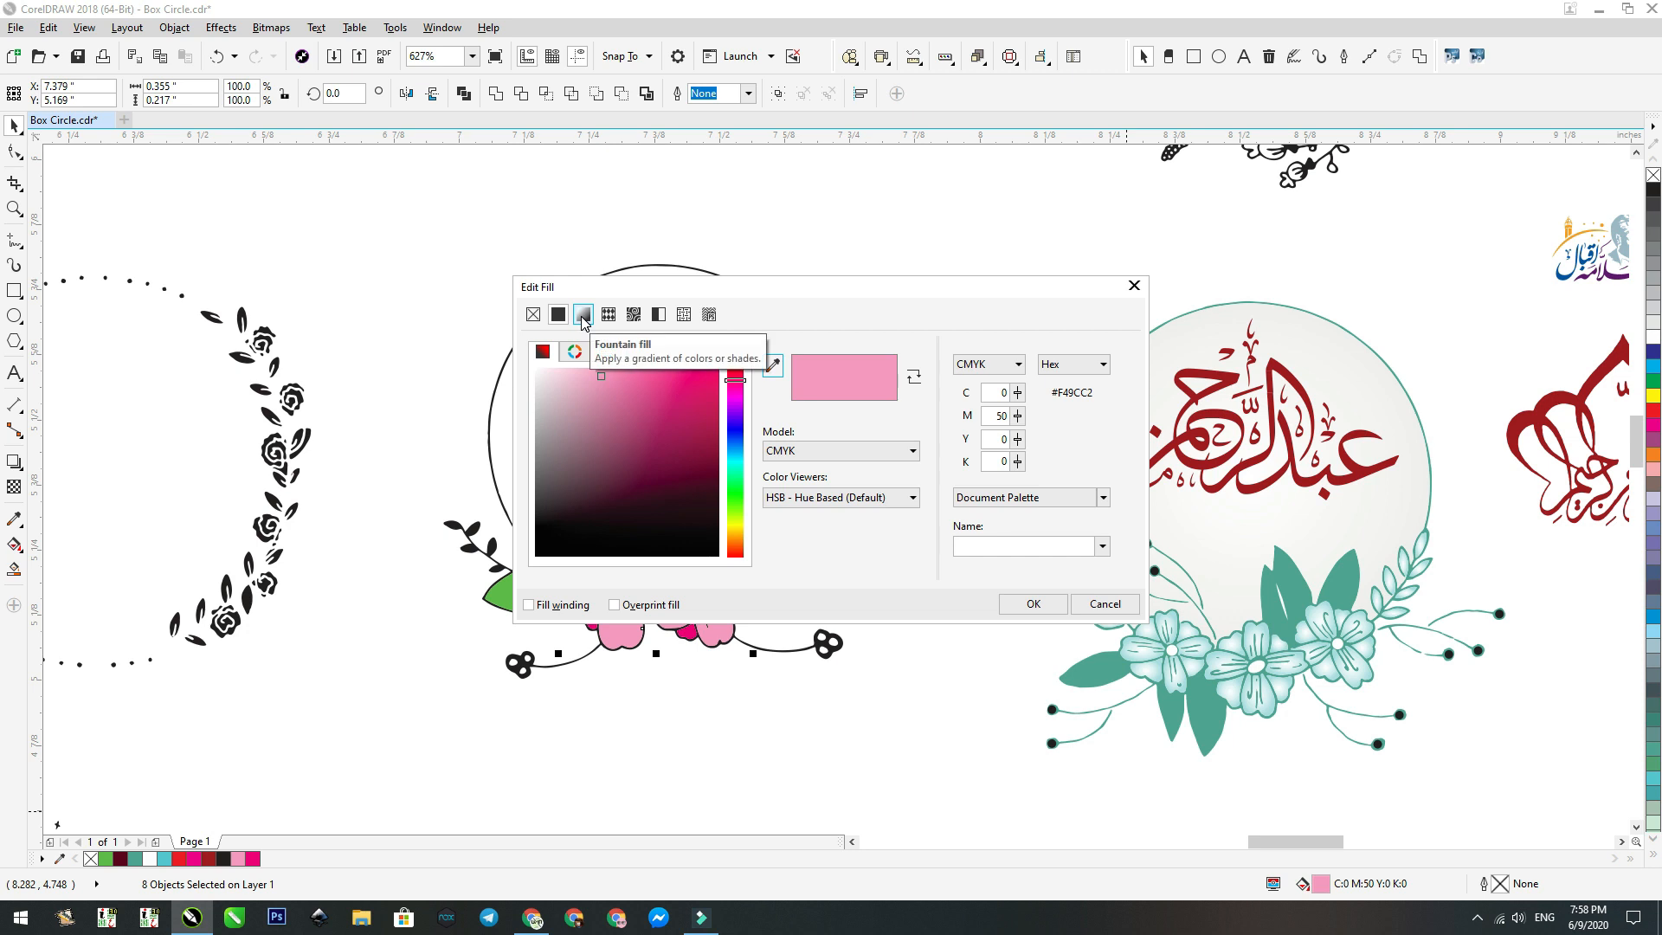
{"action": "left_click", "coordinate": [584, 315]}
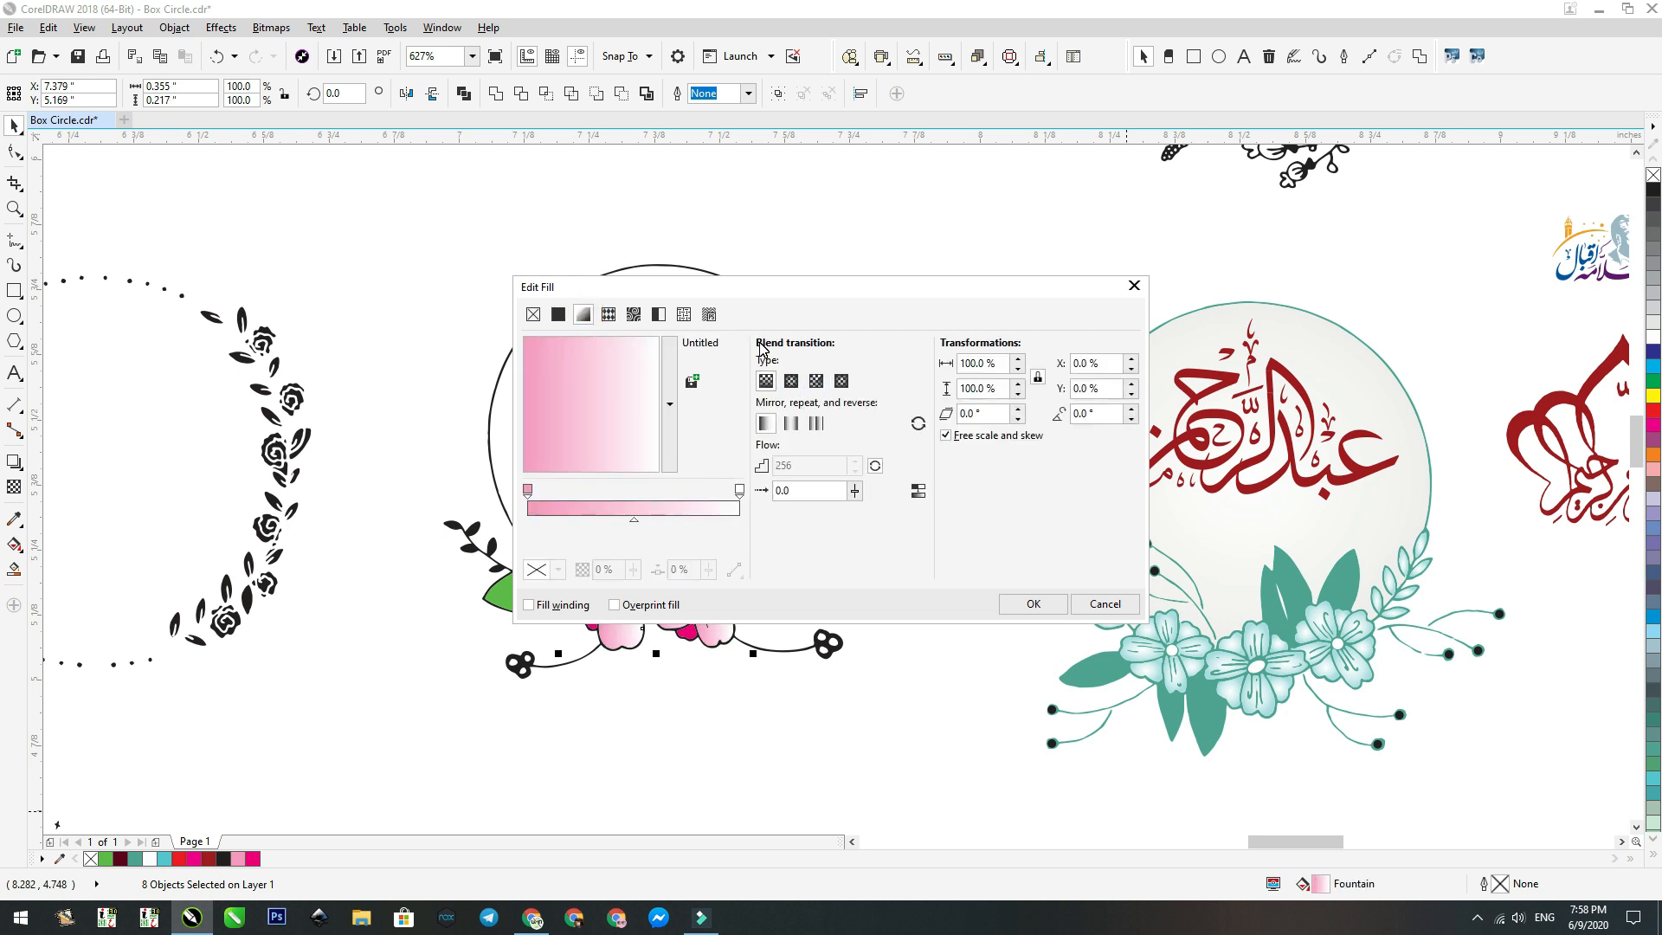
{"action": "left_click", "coordinate": [790, 382]}
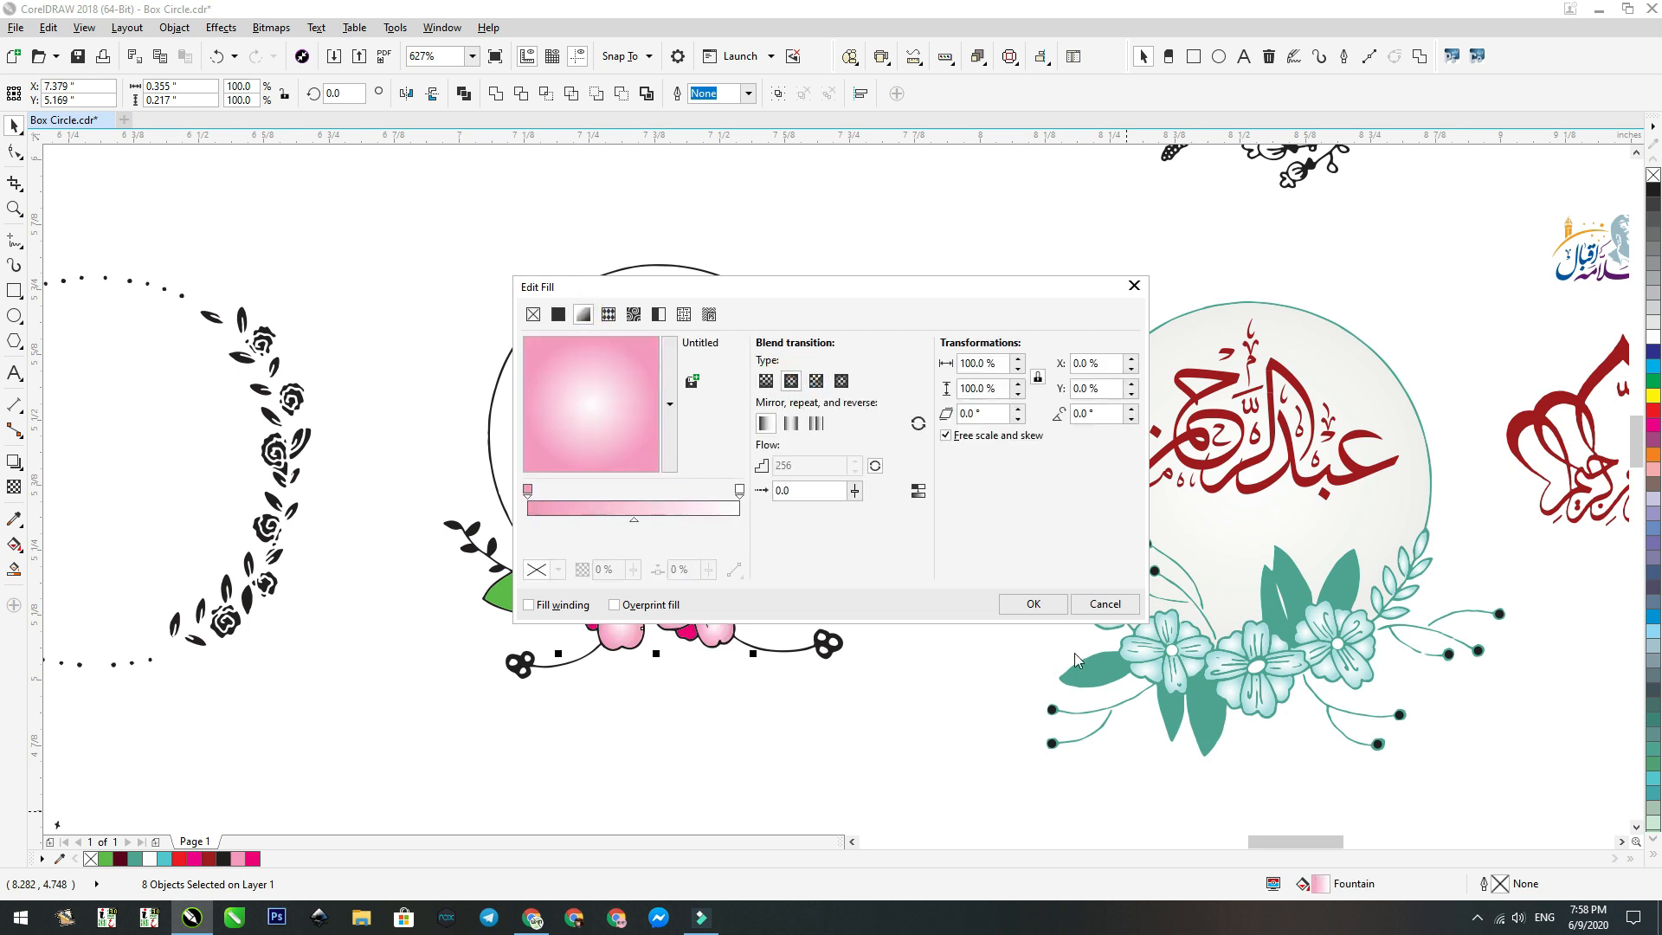
{"action": "left_click", "coordinate": [1033, 605]}
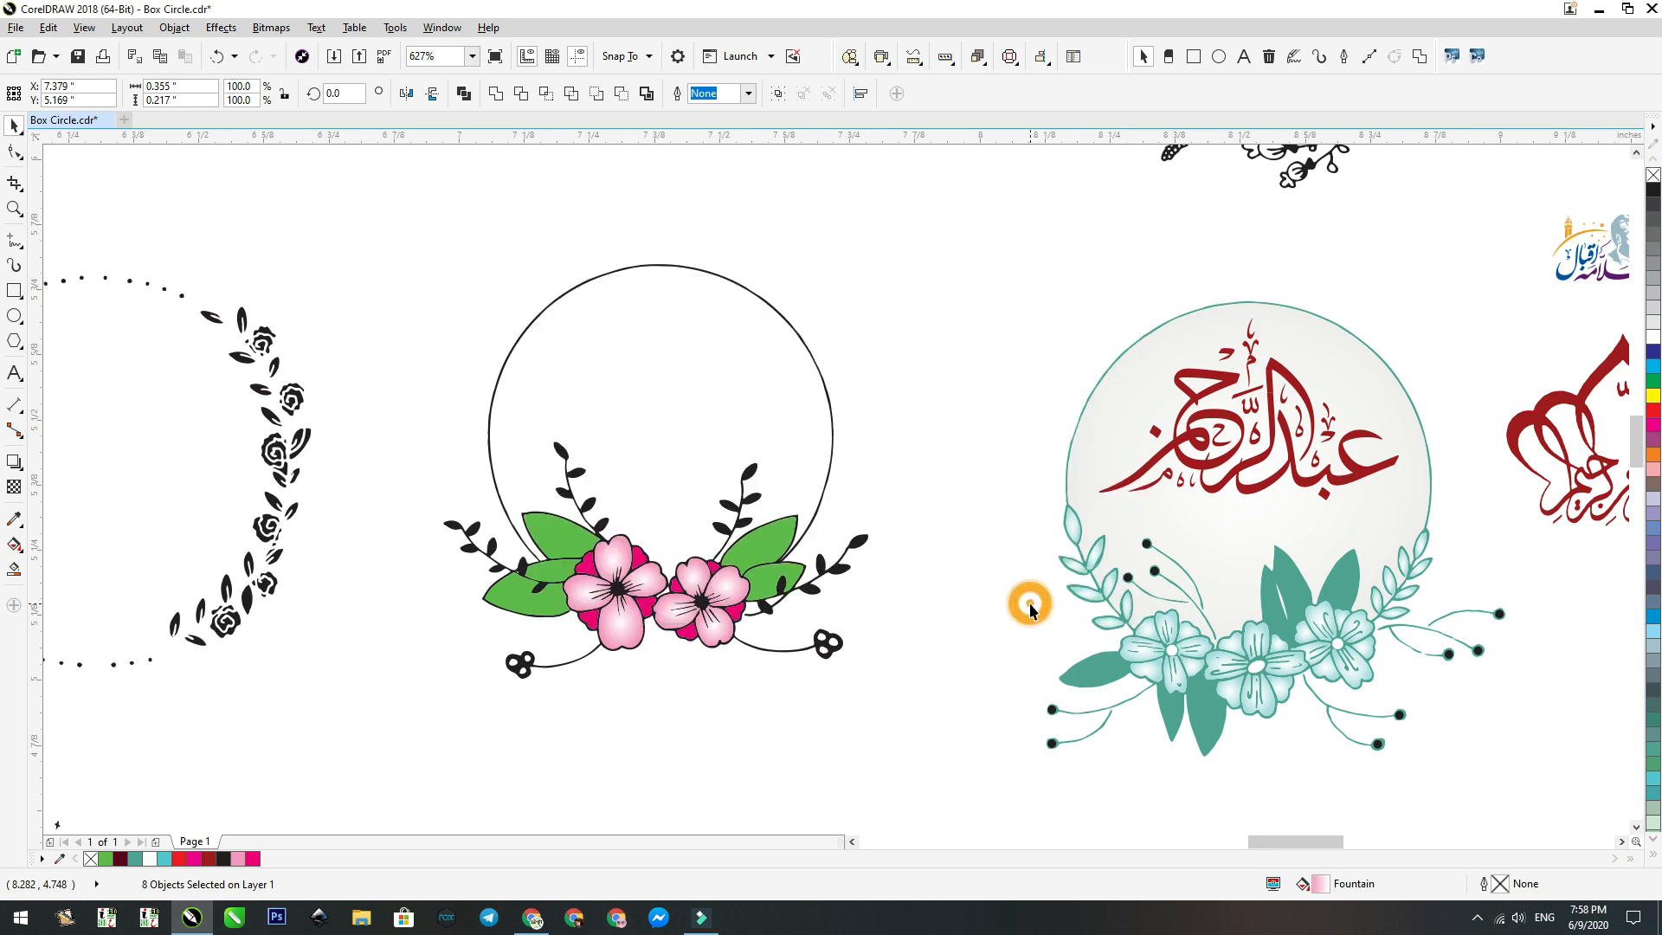
Stretch the fountain fill outward on the upper-right petal of the smaller flower to soften its pink edge.
{"action": "scroll", "coordinate": [671, 639], "scroll_direction": "up", "scroll_amount": 2}
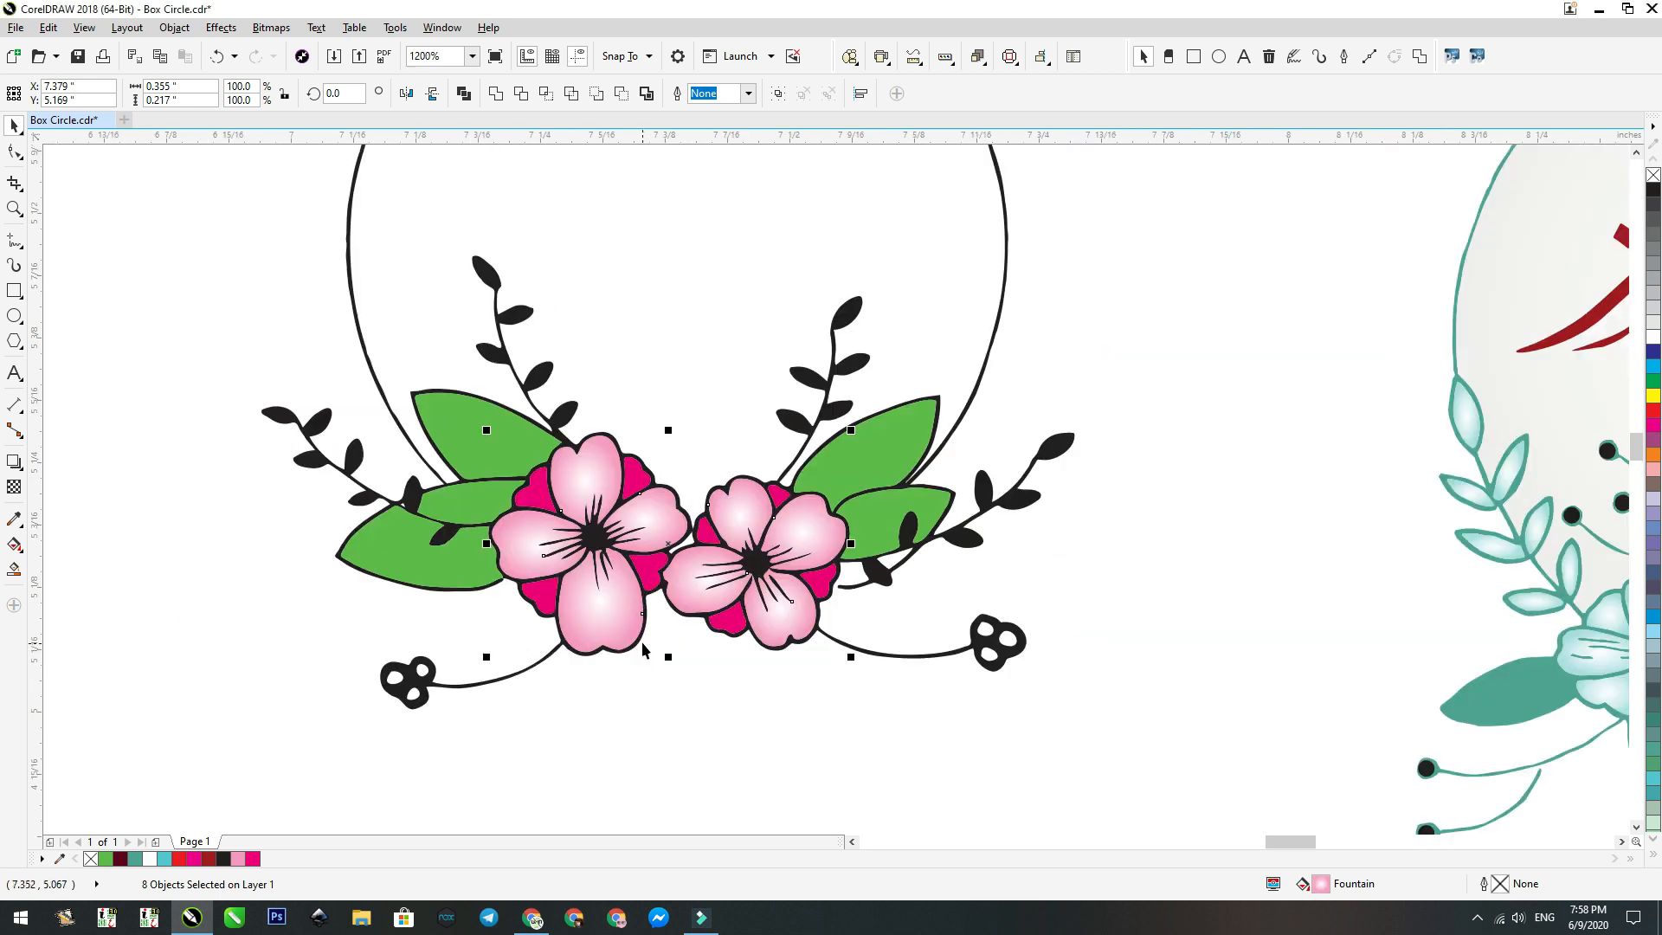
{"action": "left_click", "coordinate": [811, 539]}
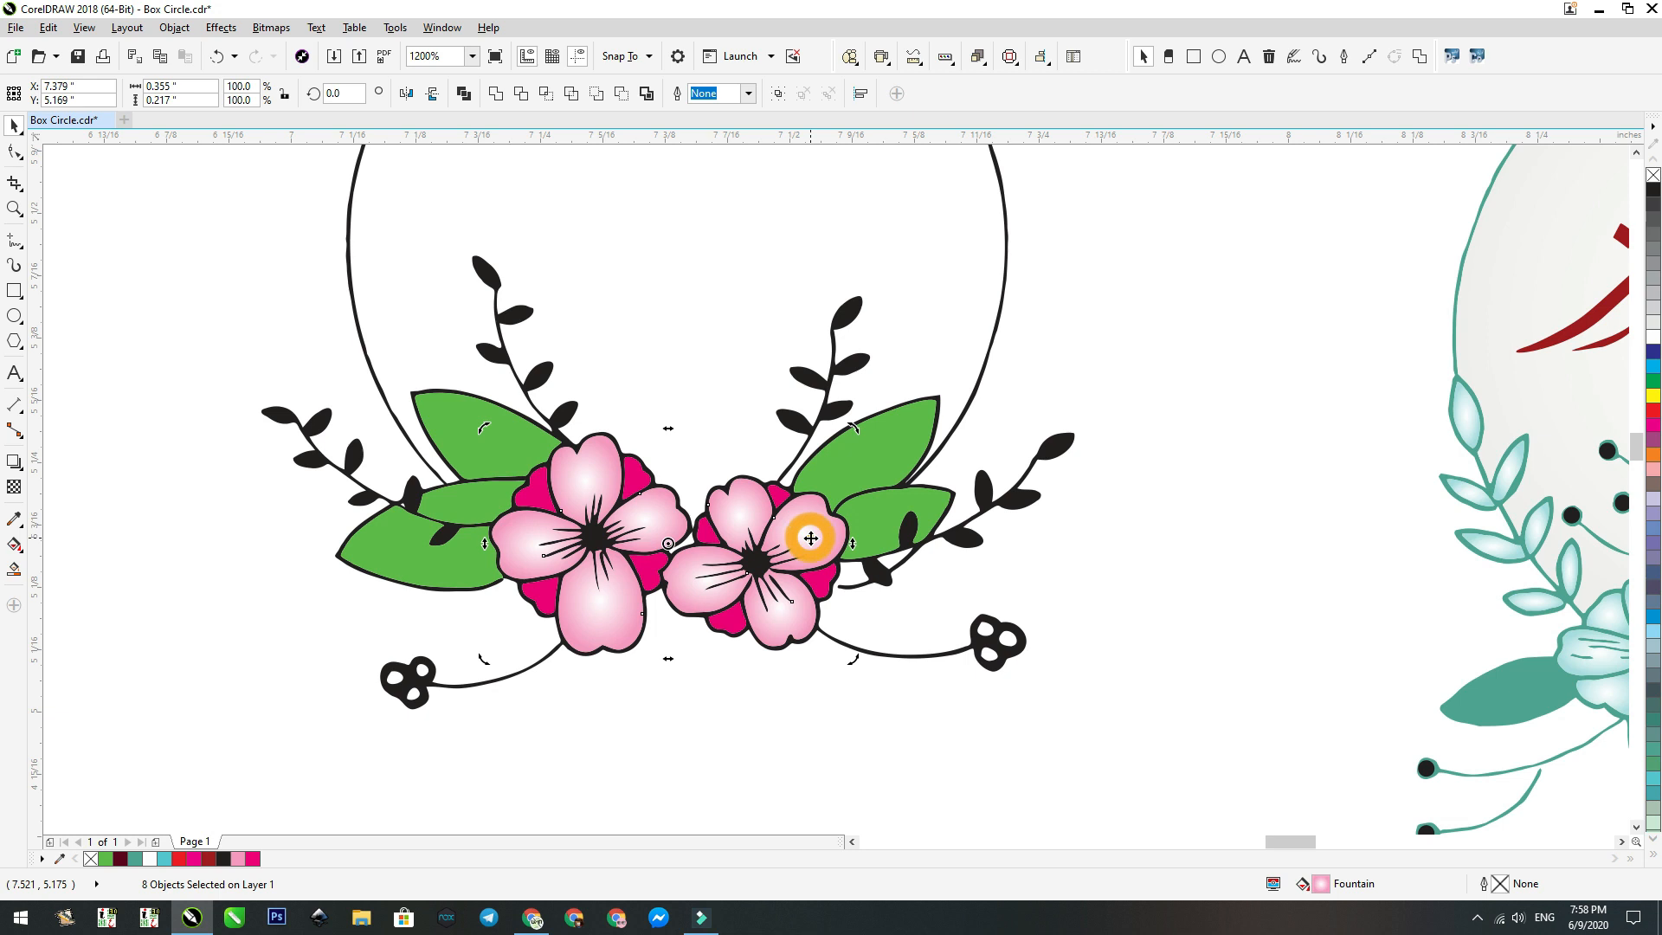
{"action": "left_click", "coordinate": [869, 725]}
{"action": "left_click", "coordinate": [805, 536]}
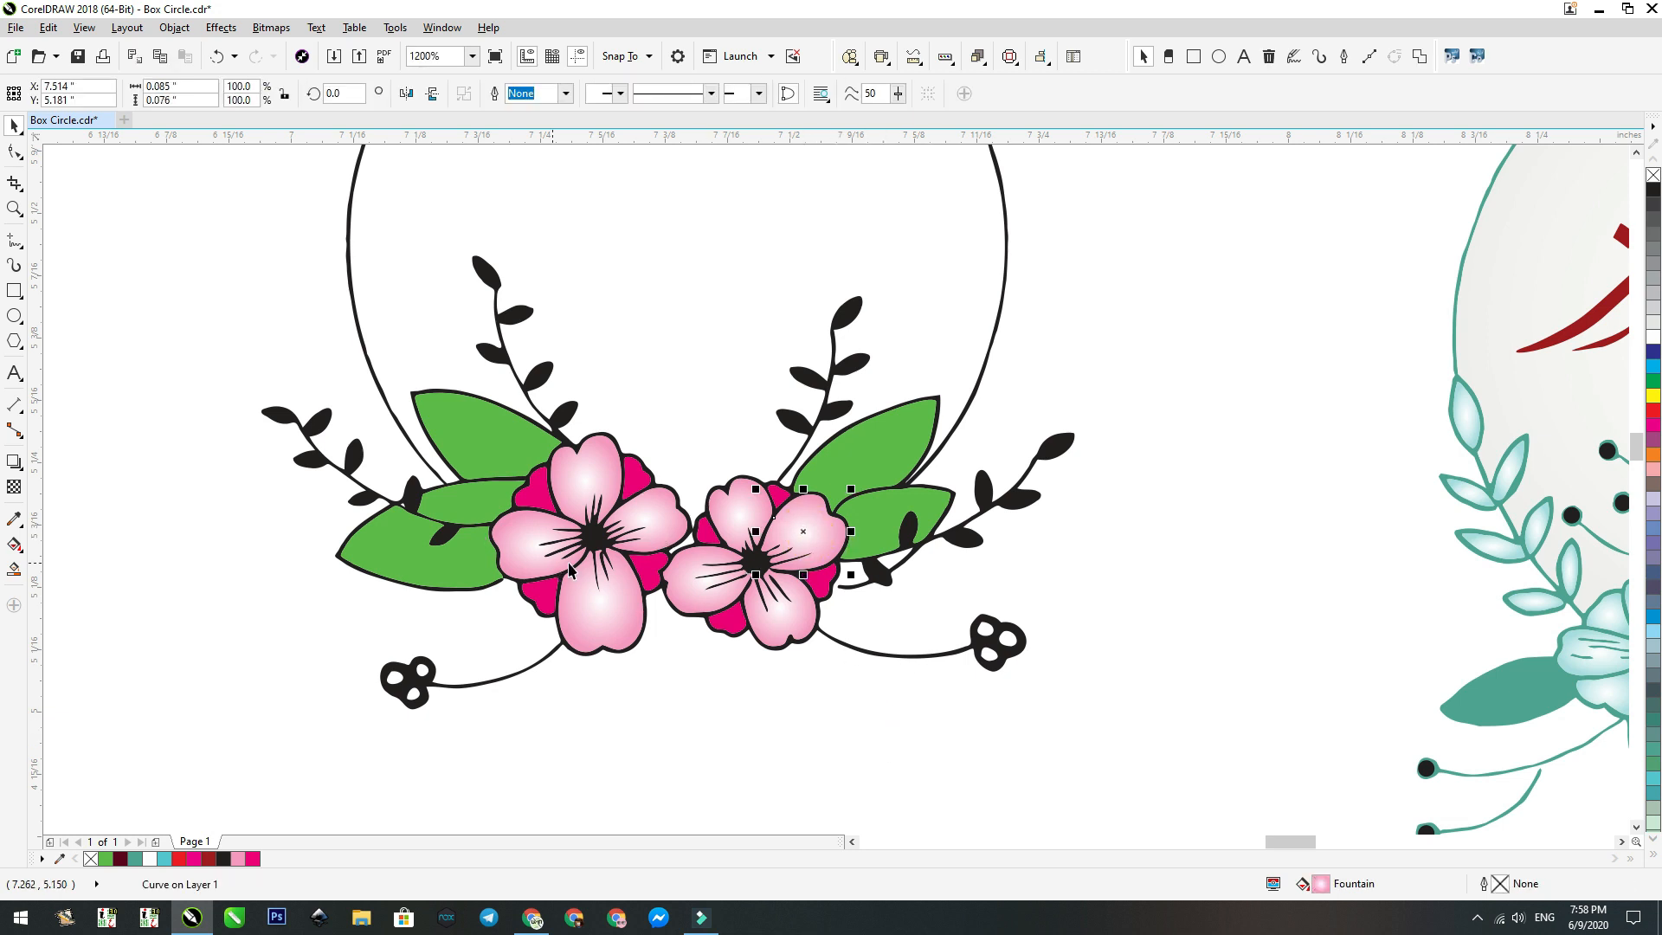
{"action": "left_click", "coordinate": [15, 544]}
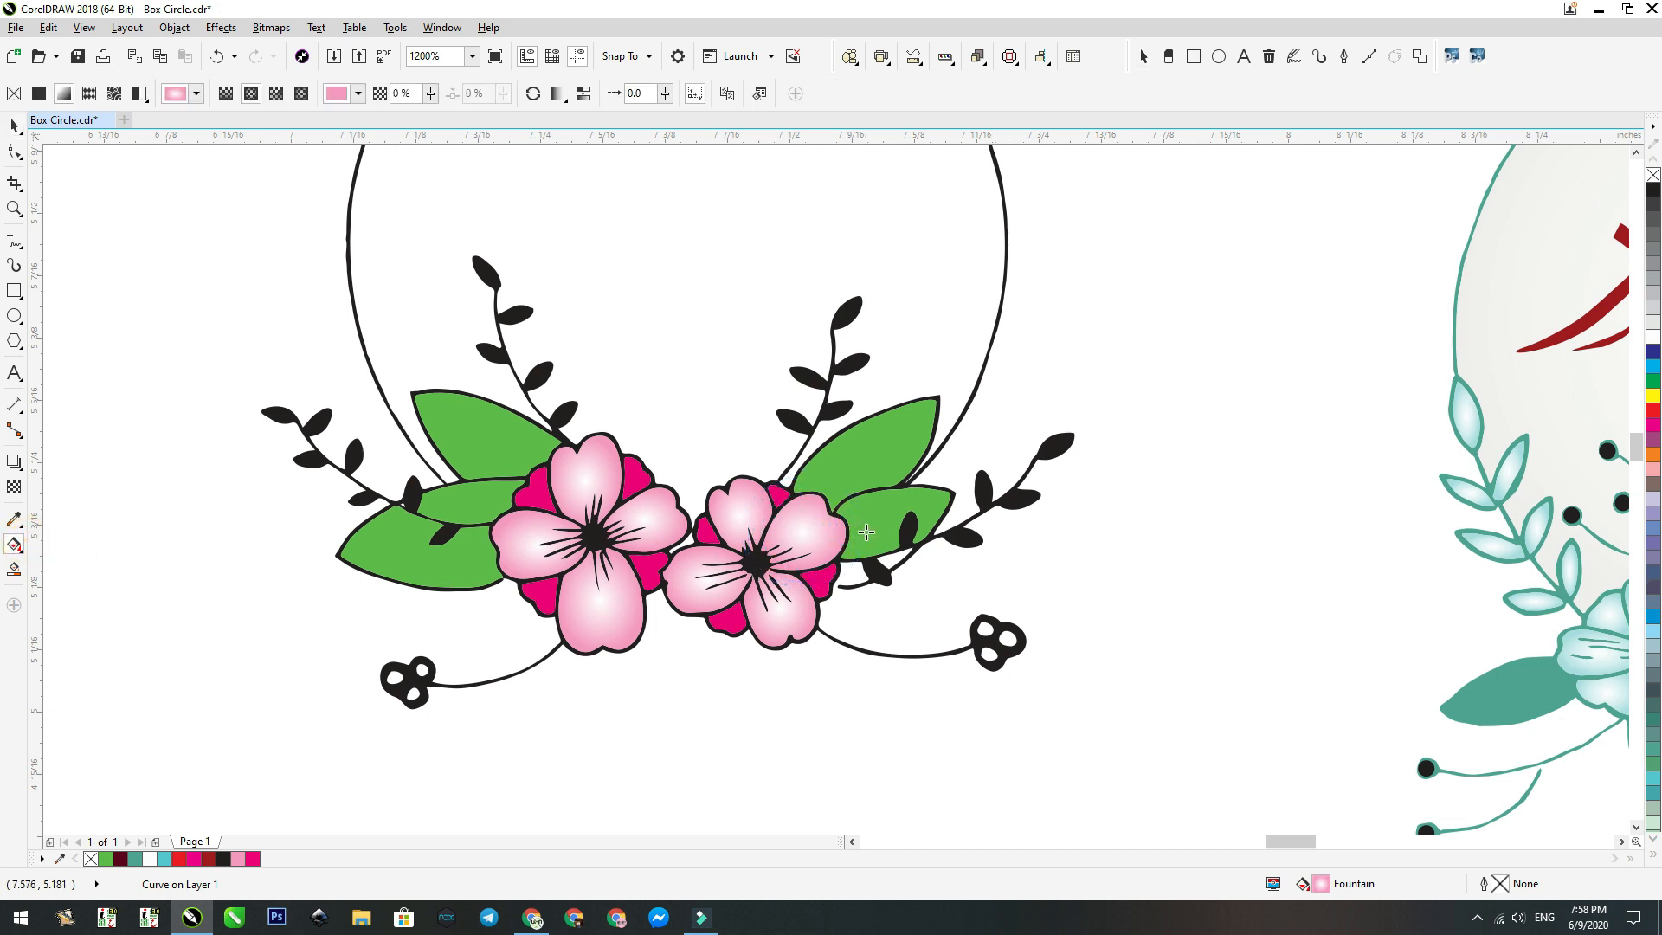
{"action": "key", "text": "space"}
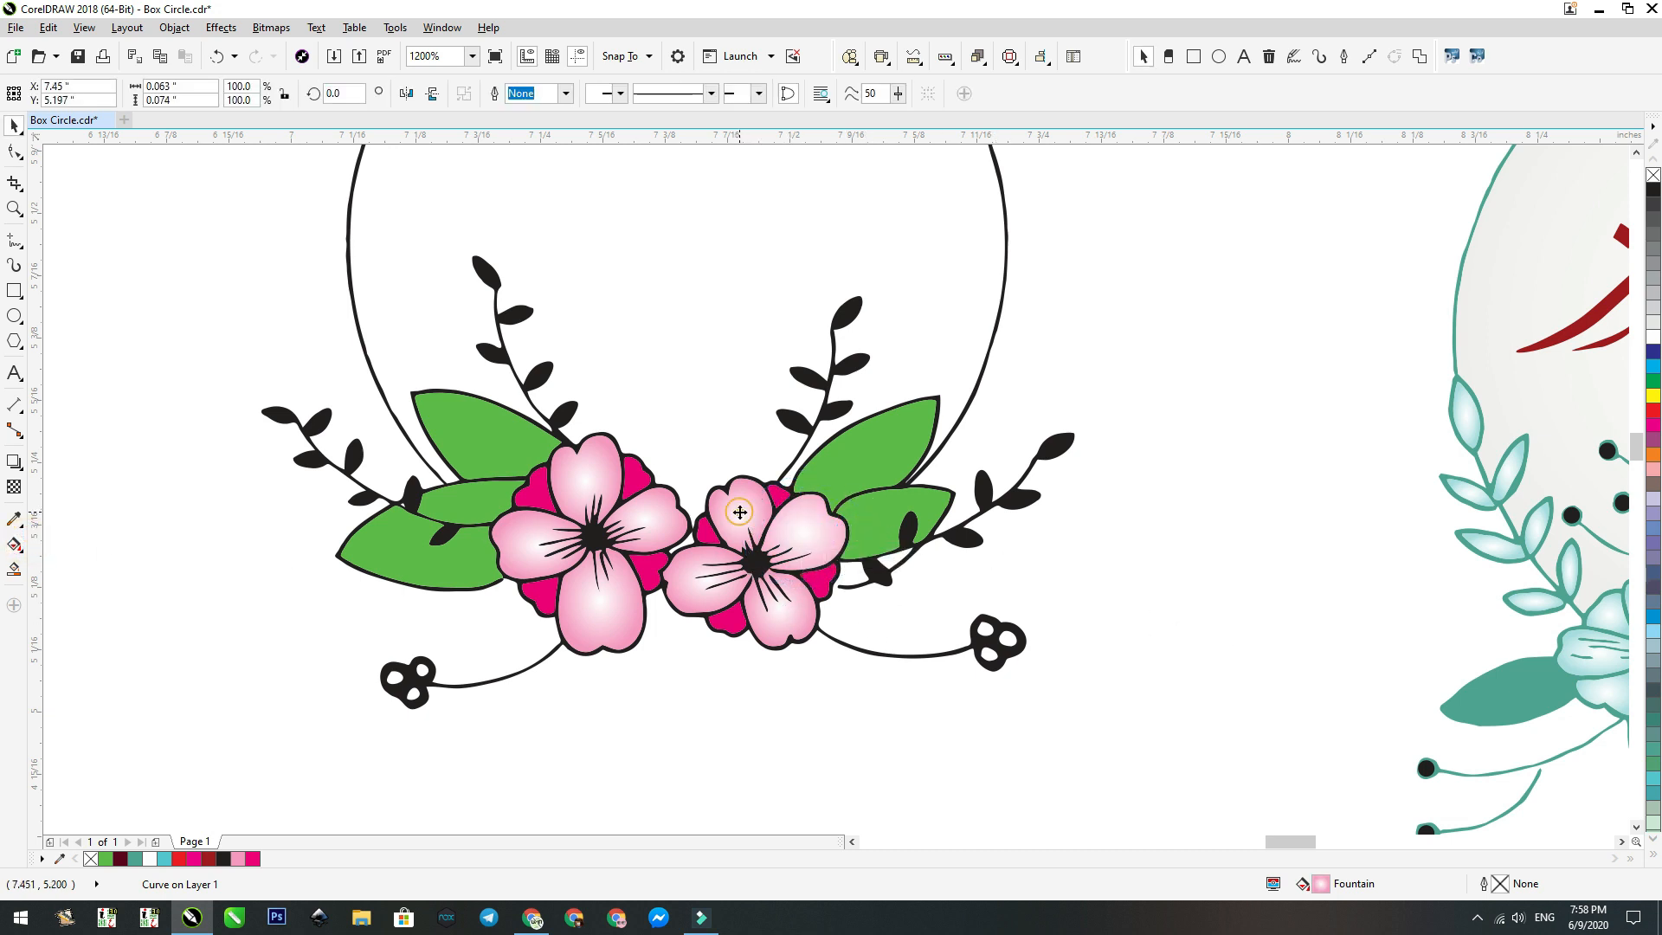
Repeat the adjusted fountain fill on the other seven pink petals of both flowers.
{"action": "left_click", "coordinate": [683, 590], "text": "shift"}
{"action": "left_click", "coordinate": [594, 621], "text": "shift"}
{"action": "left_click", "coordinate": [517, 538], "text": "shift"}
{"action": "left_click", "coordinate": [587, 468], "text": "shift"}
{"action": "left_click", "coordinate": [652, 523], "text": "shift"}
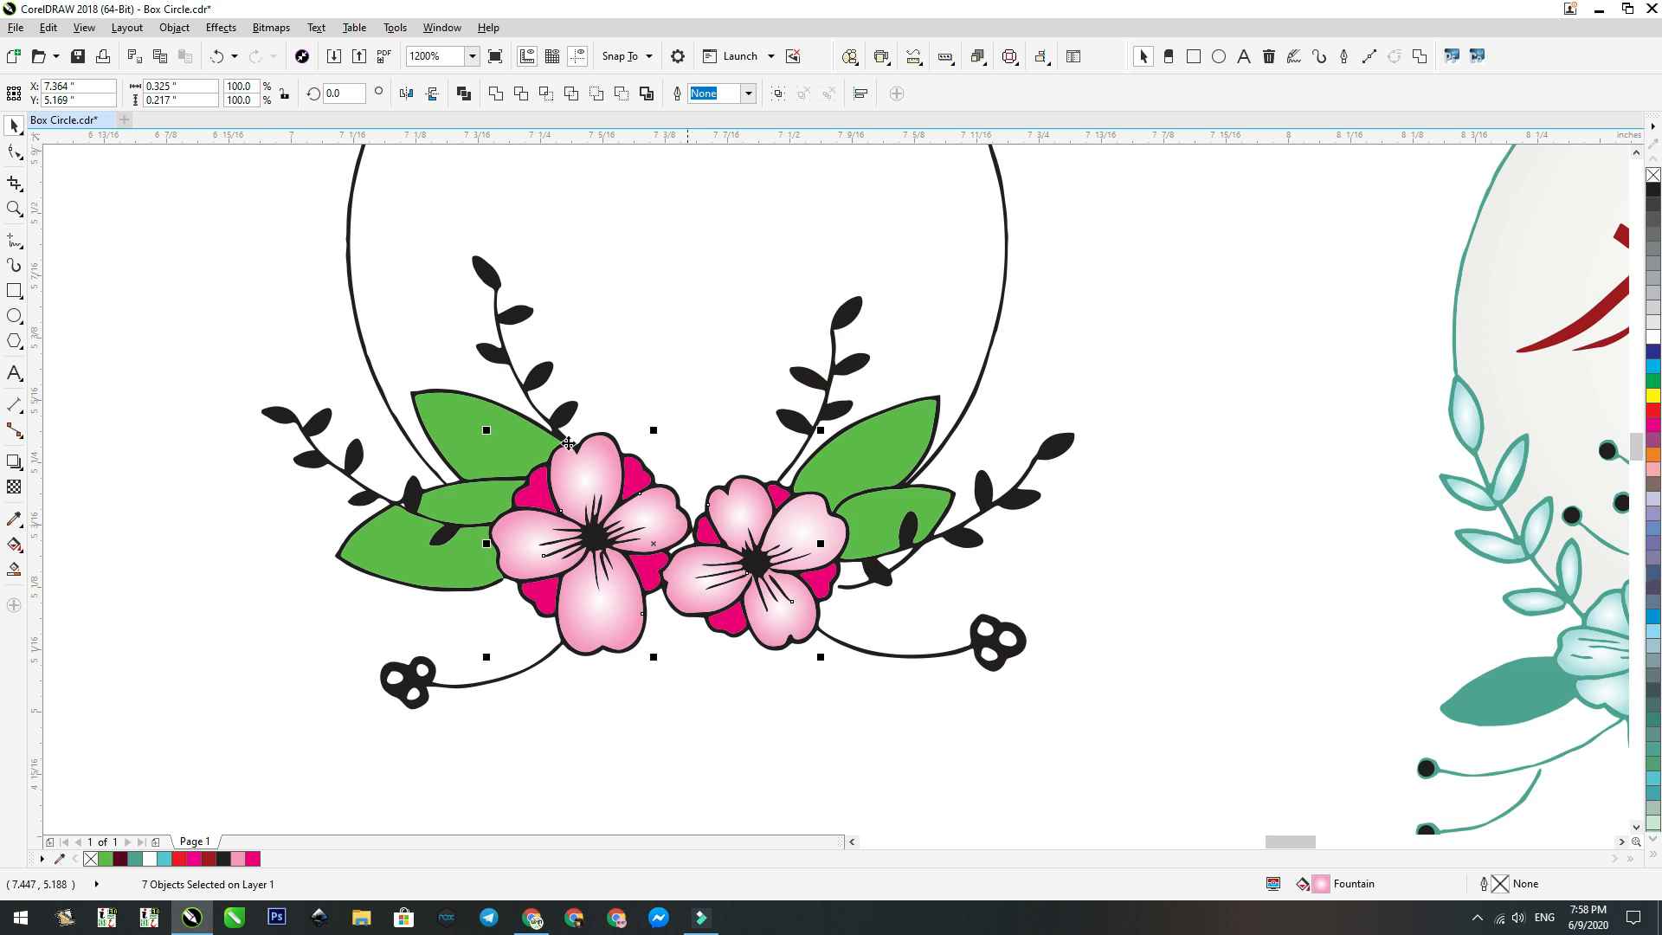
{"action": "left_click", "coordinate": [48, 27]}
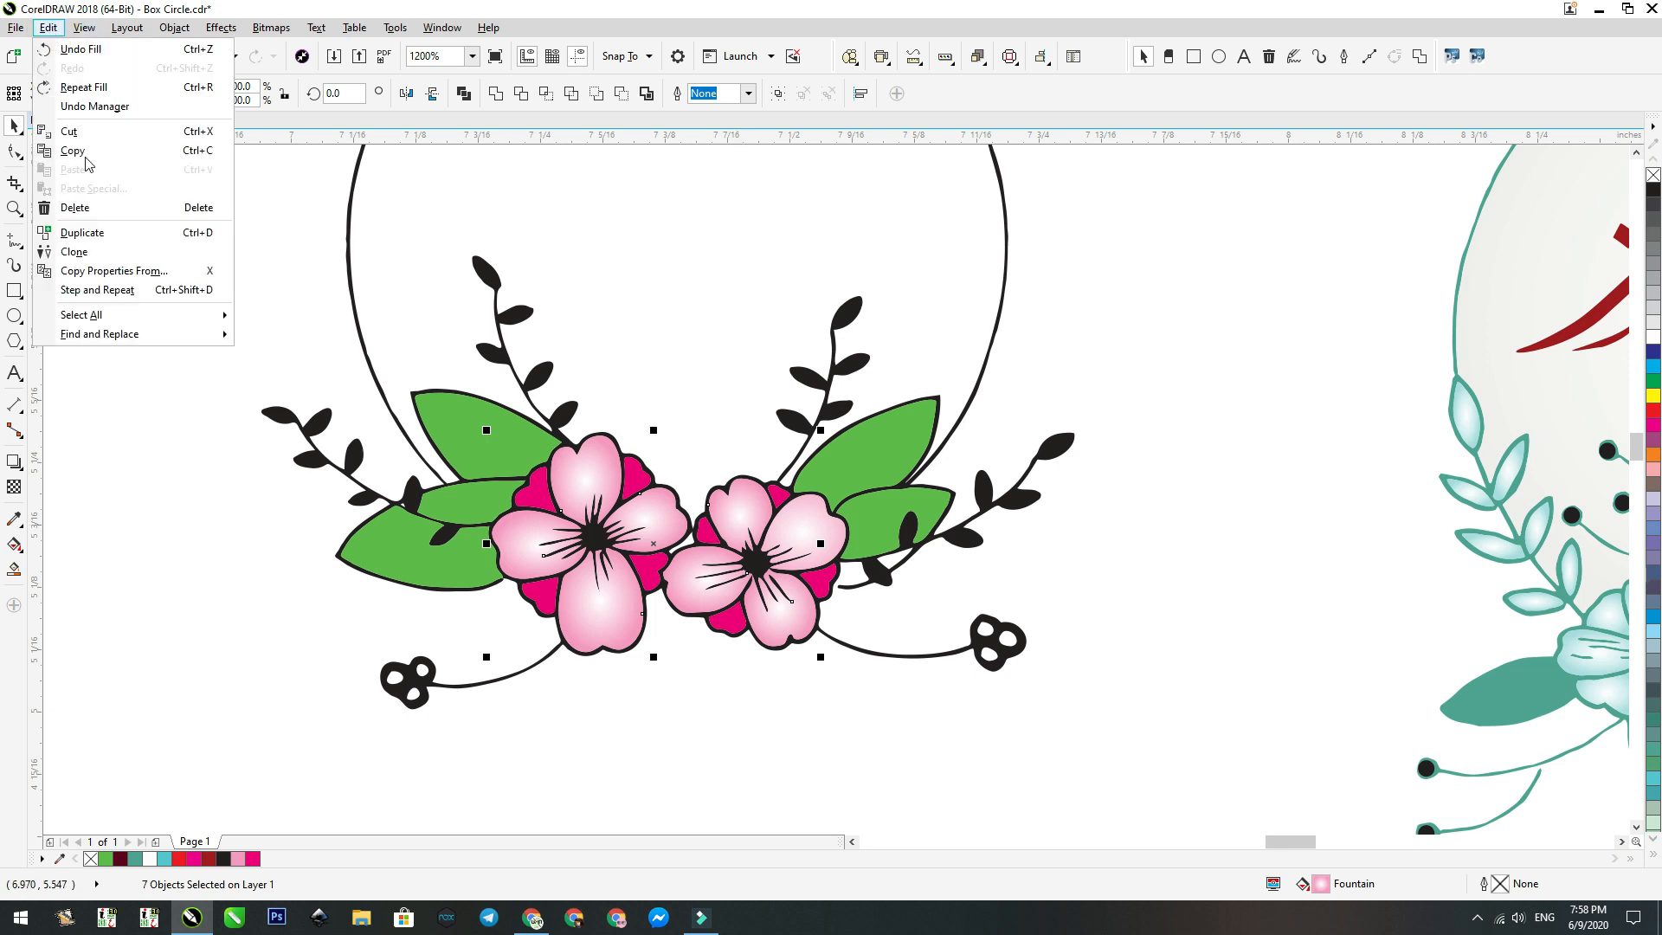
{"action": "left_click", "coordinate": [85, 87]}
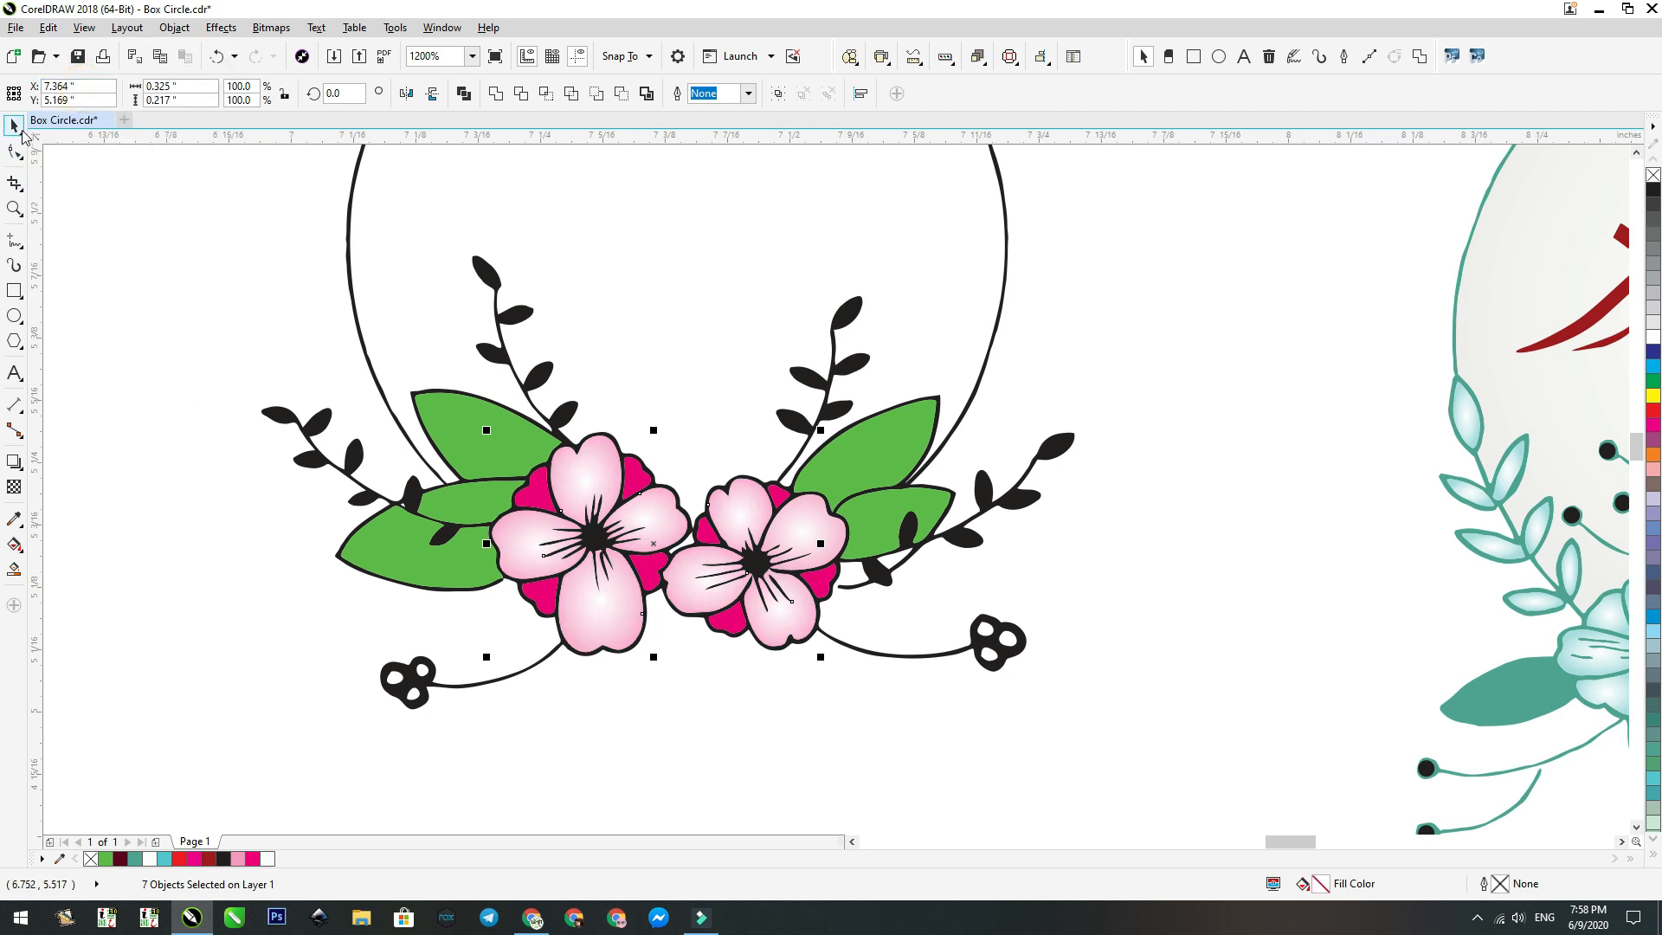
{"action": "left_click", "coordinate": [167, 294]}
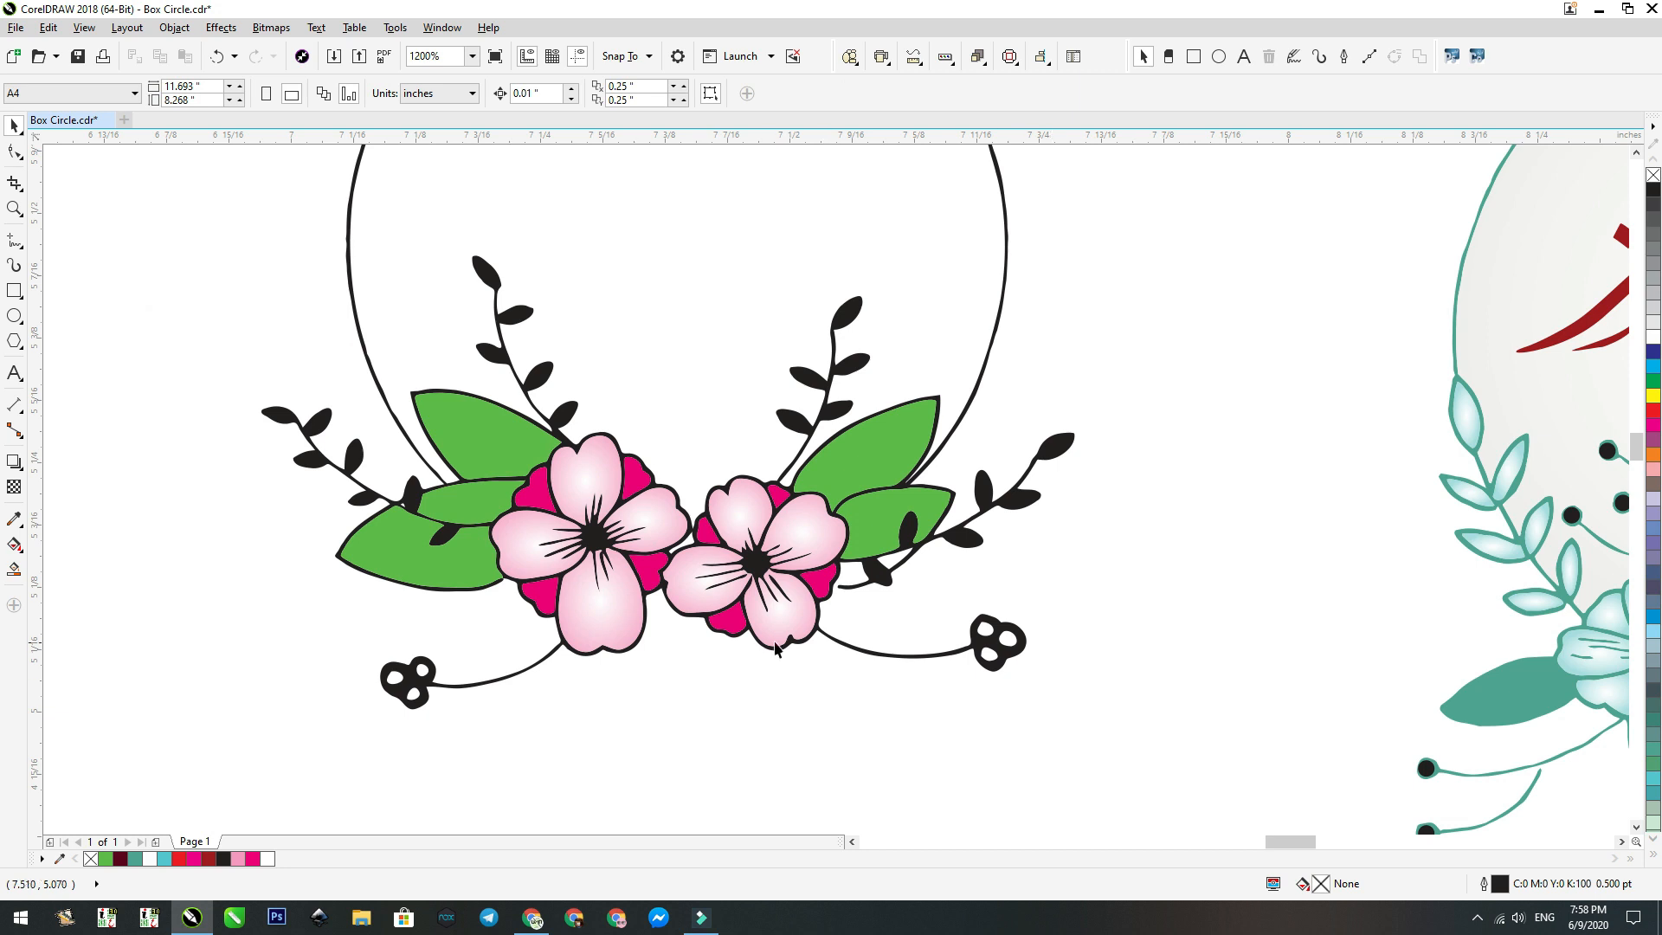
Give all five green leaves an elliptical fountain fill, from green at the edges to white in the centre.
{"action": "left_click", "coordinate": [460, 571]}
{"action": "left_click", "coordinate": [476, 499], "text": "shift"}
{"action": "left_click", "coordinate": [482, 450], "text": "shift"}
{"action": "left_click", "coordinate": [861, 451], "text": "shift"}
{"action": "left_click", "coordinate": [869, 525], "text": "shift"}
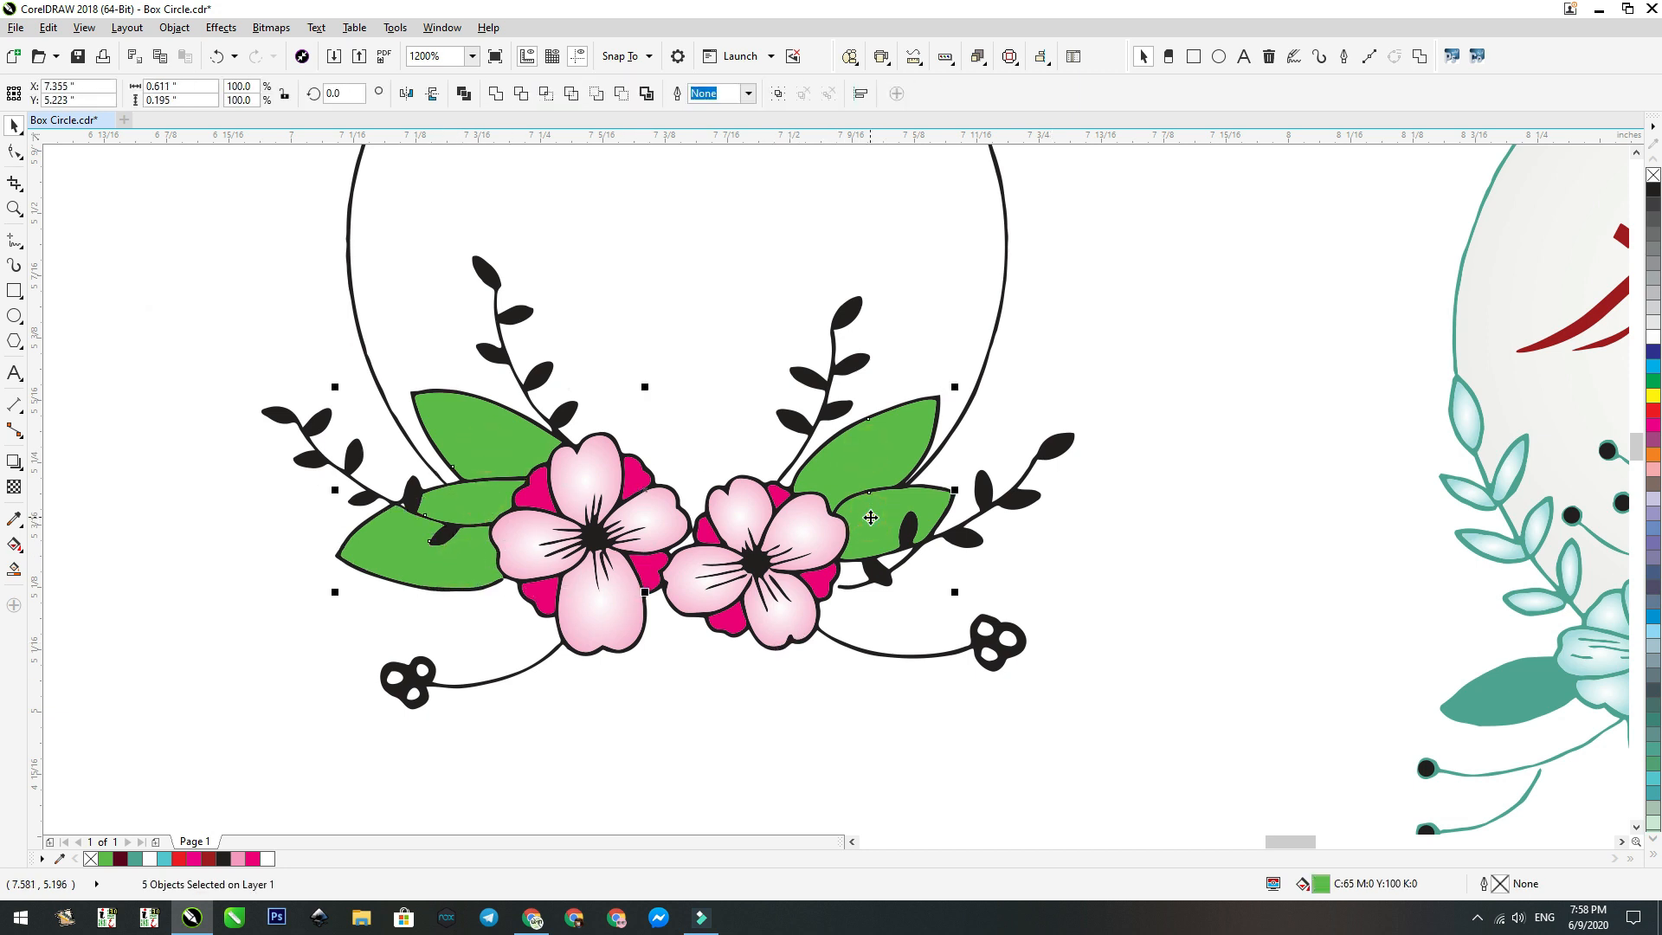
{"action": "key", "text": "shift+F11"}
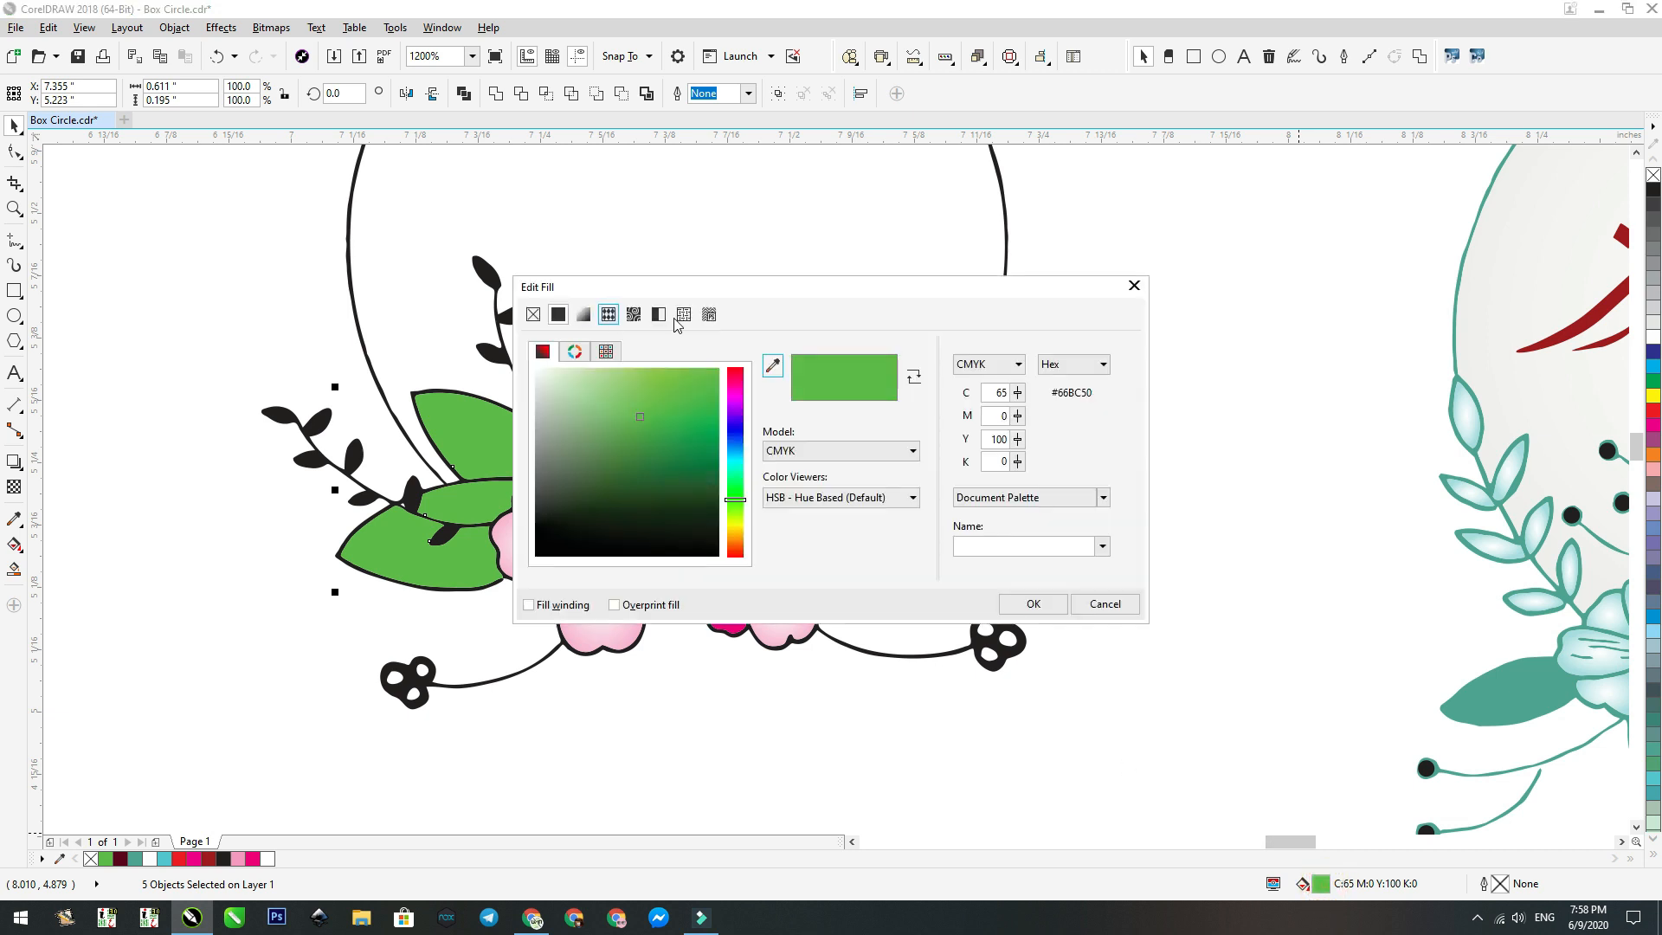
{"action": "left_click", "coordinate": [583, 314]}
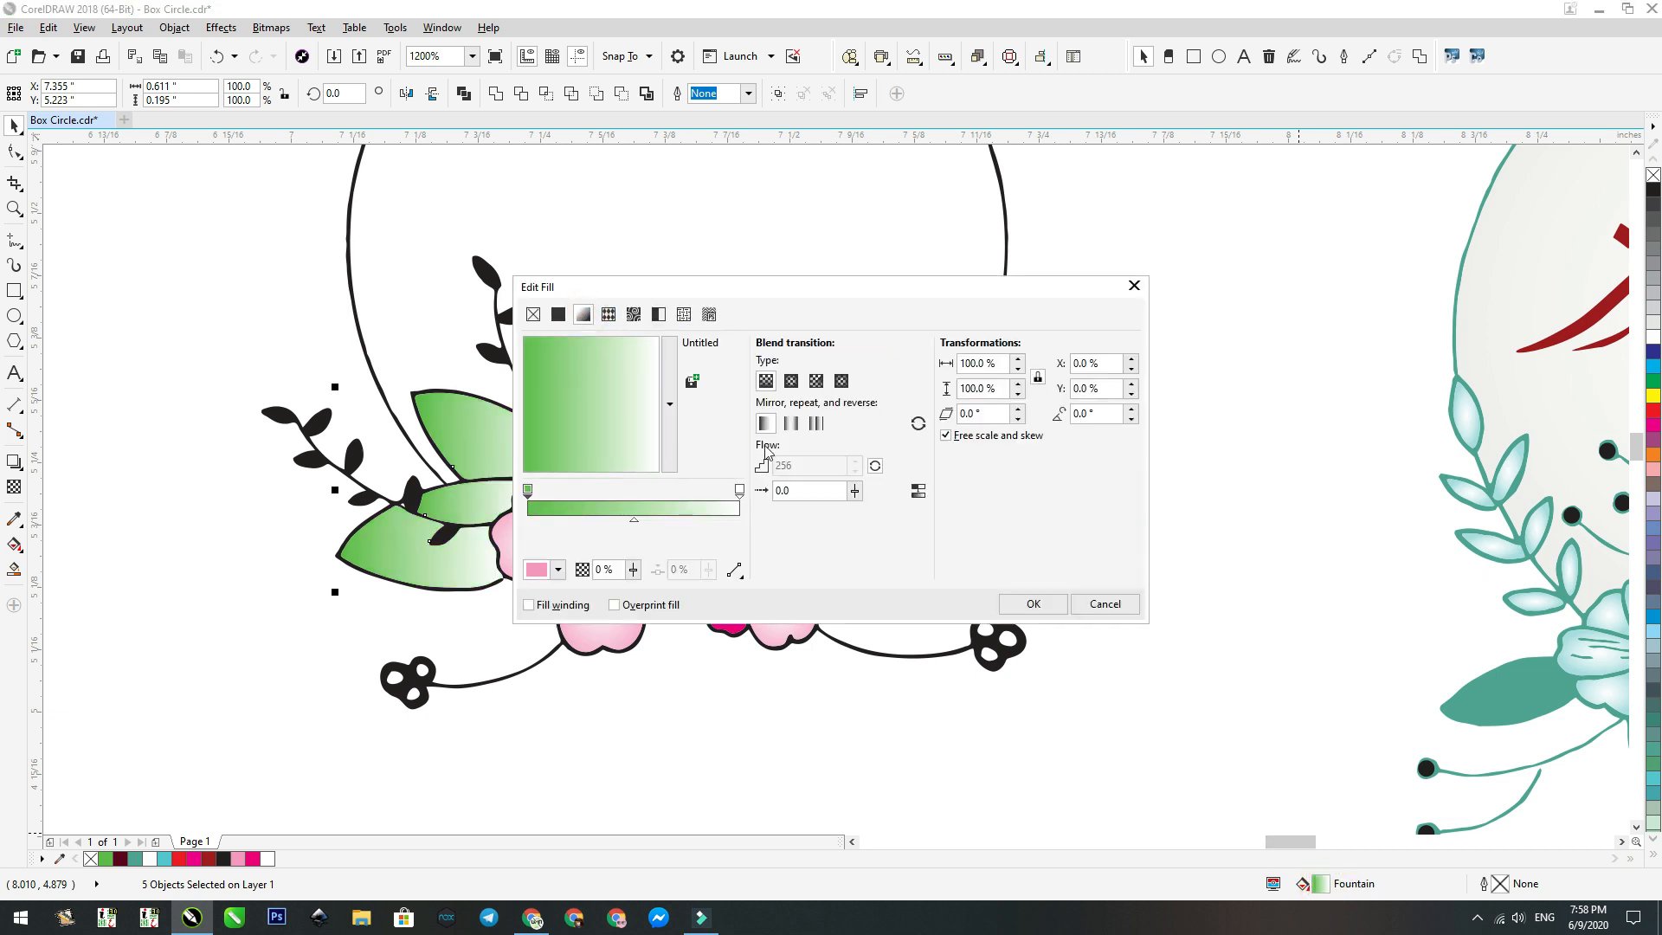
{"action": "left_click_drag", "start_coordinate": [819, 297], "coordinate": [1379, 226]}
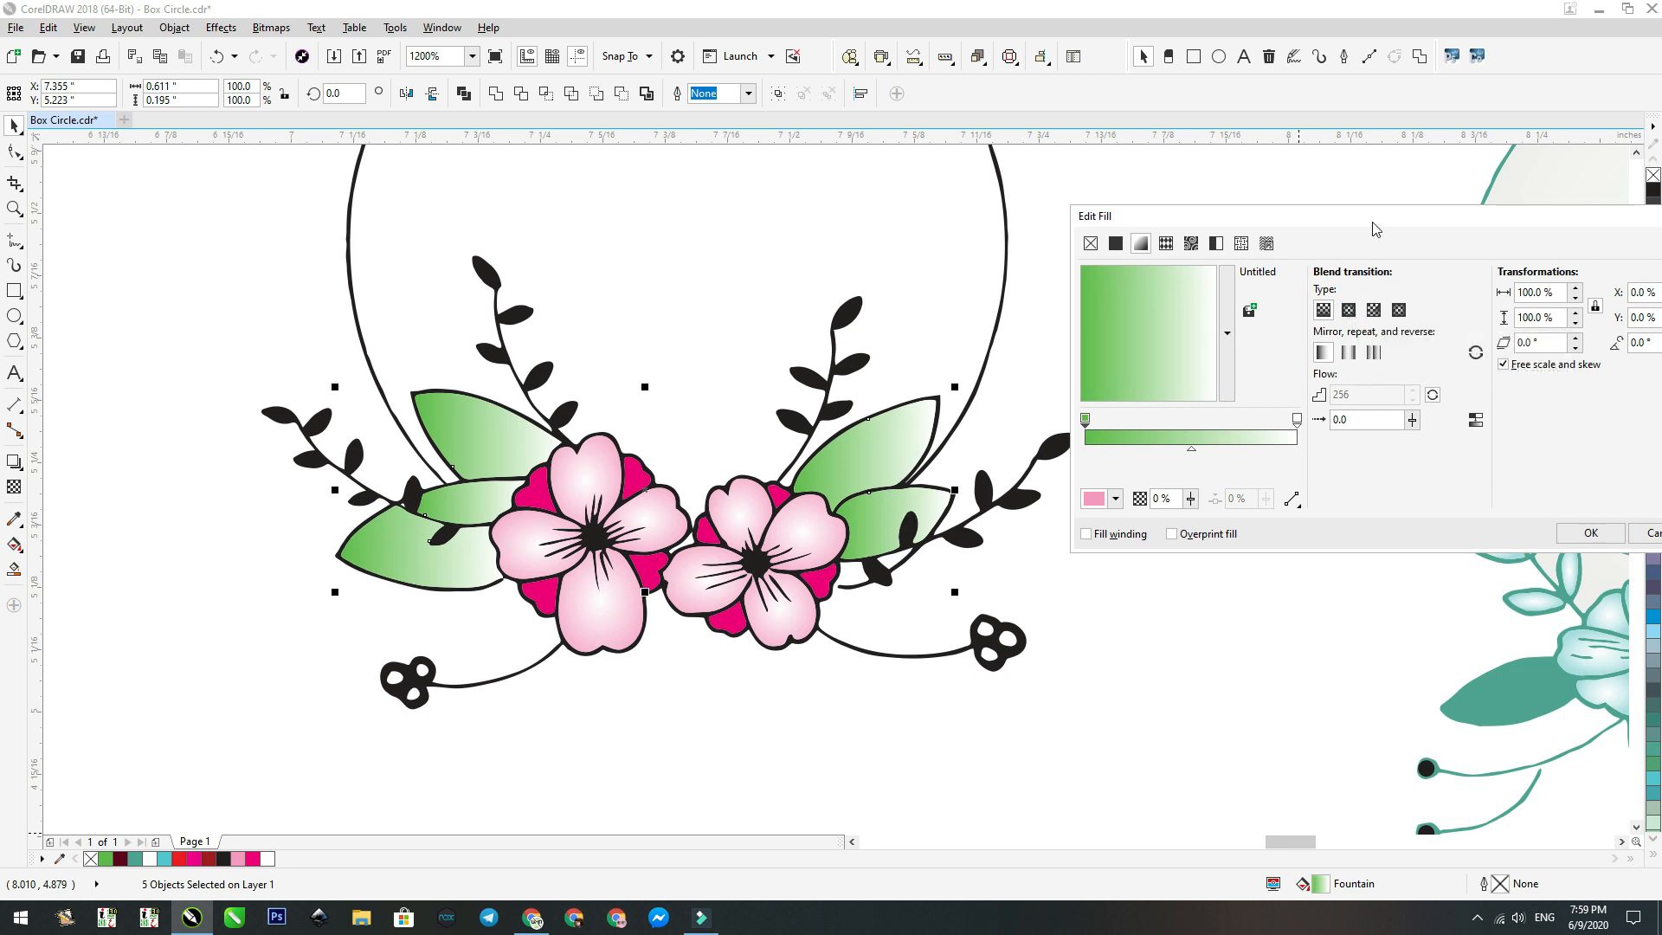
{"action": "left_click_drag", "start_coordinate": [1364, 215], "coordinate": [1285, 211]}
{"action": "left_click", "coordinate": [1269, 303]}
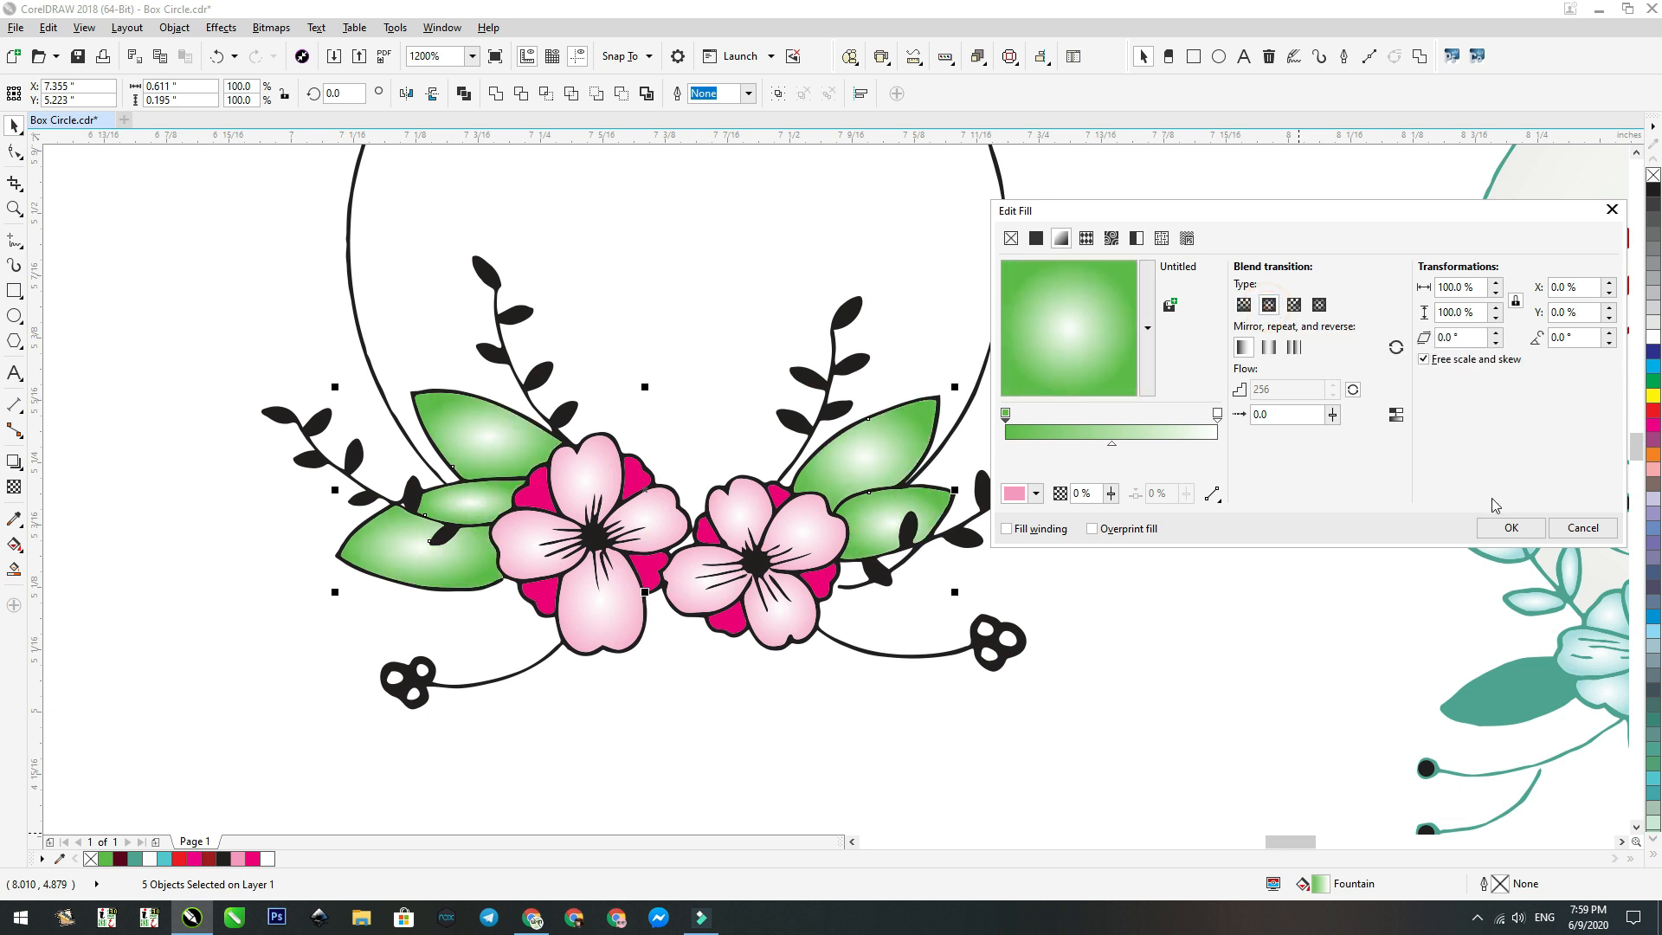
{"action": "left_click", "coordinate": [1512, 530]}
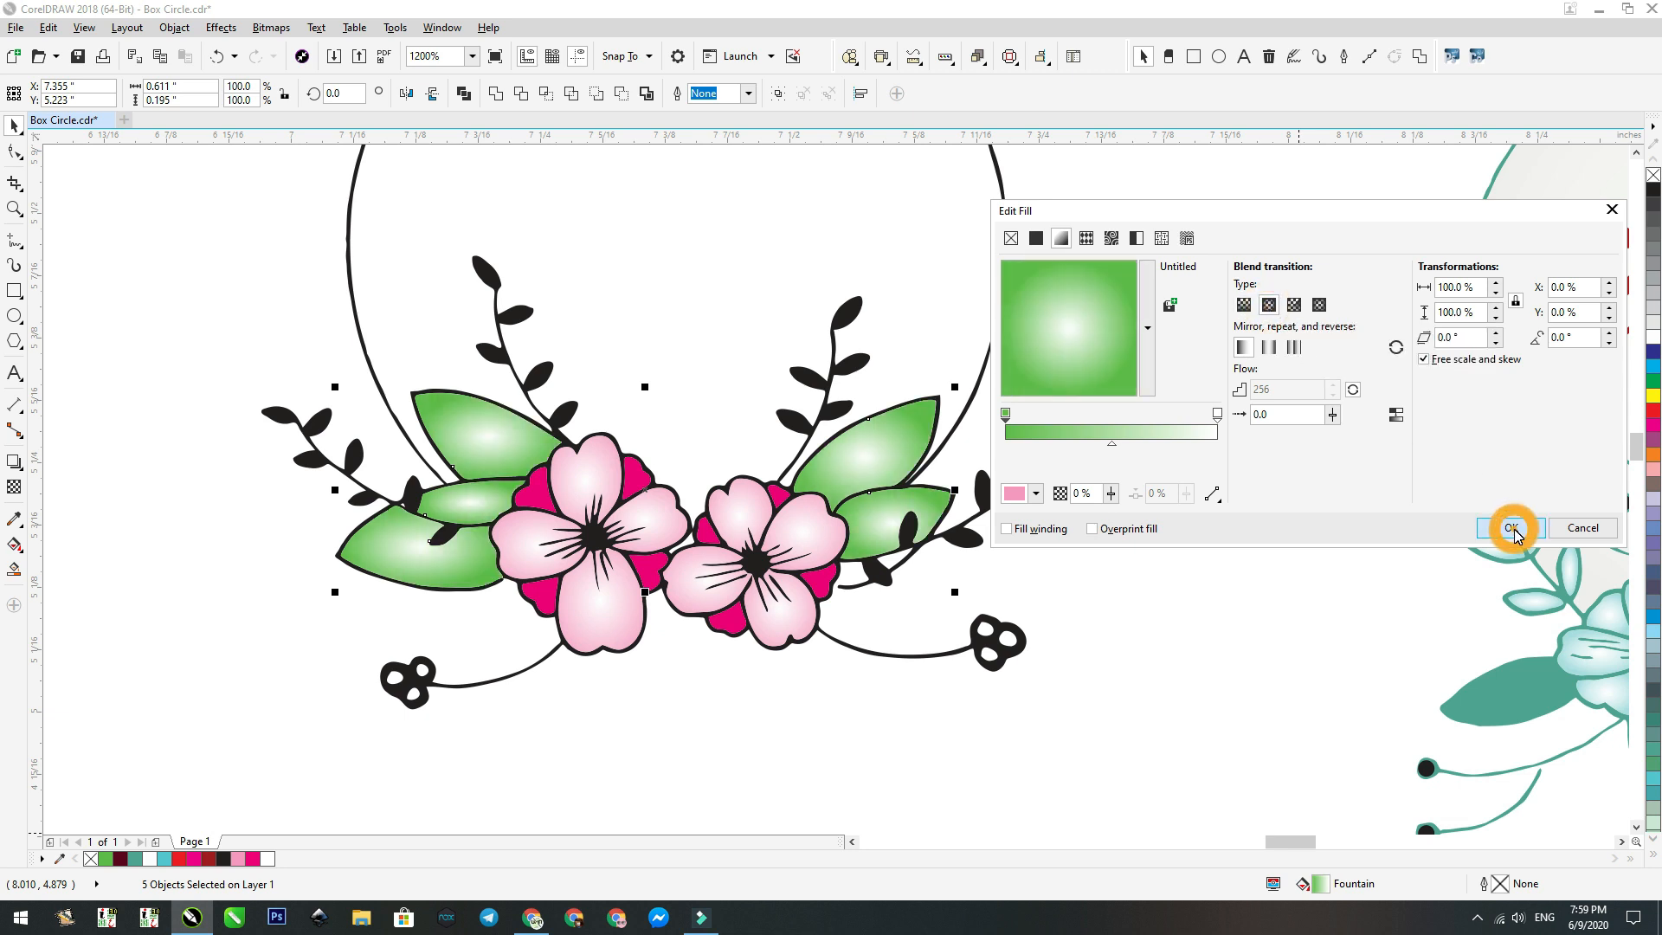
{"action": "left_click", "coordinate": [1202, 649]}
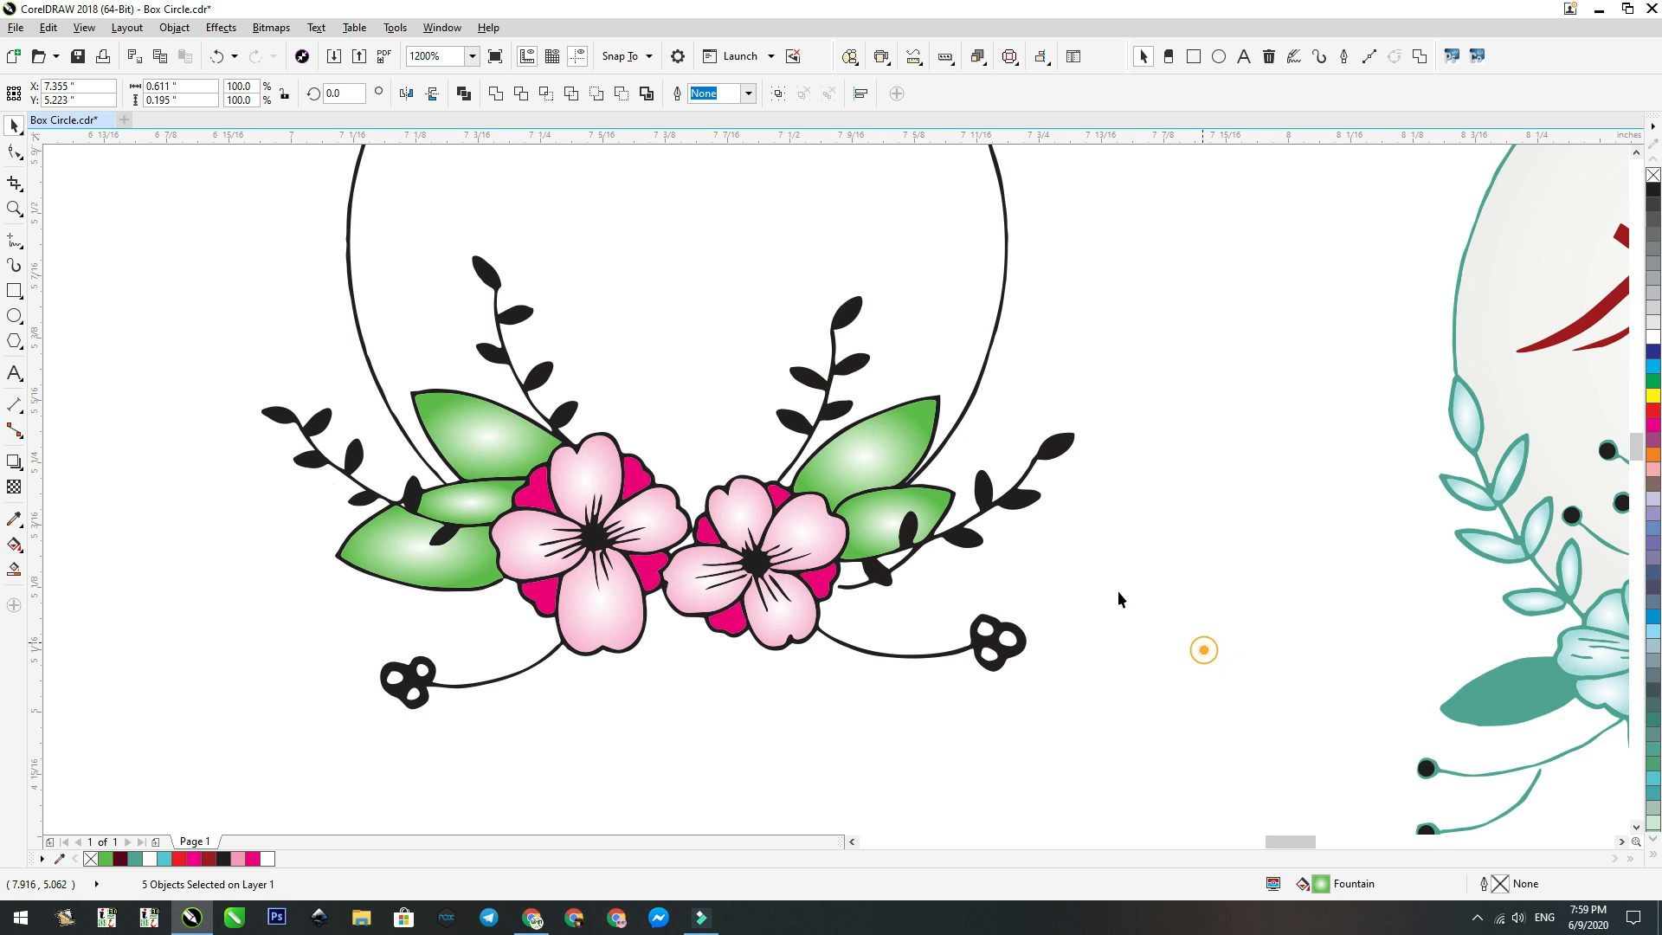
Stretch the fountain fill outward on the upper leaf beside the smaller flower to lighten its green edge.
{"action": "left_click", "coordinate": [874, 449]}
{"action": "left_click", "coordinate": [14, 544]}
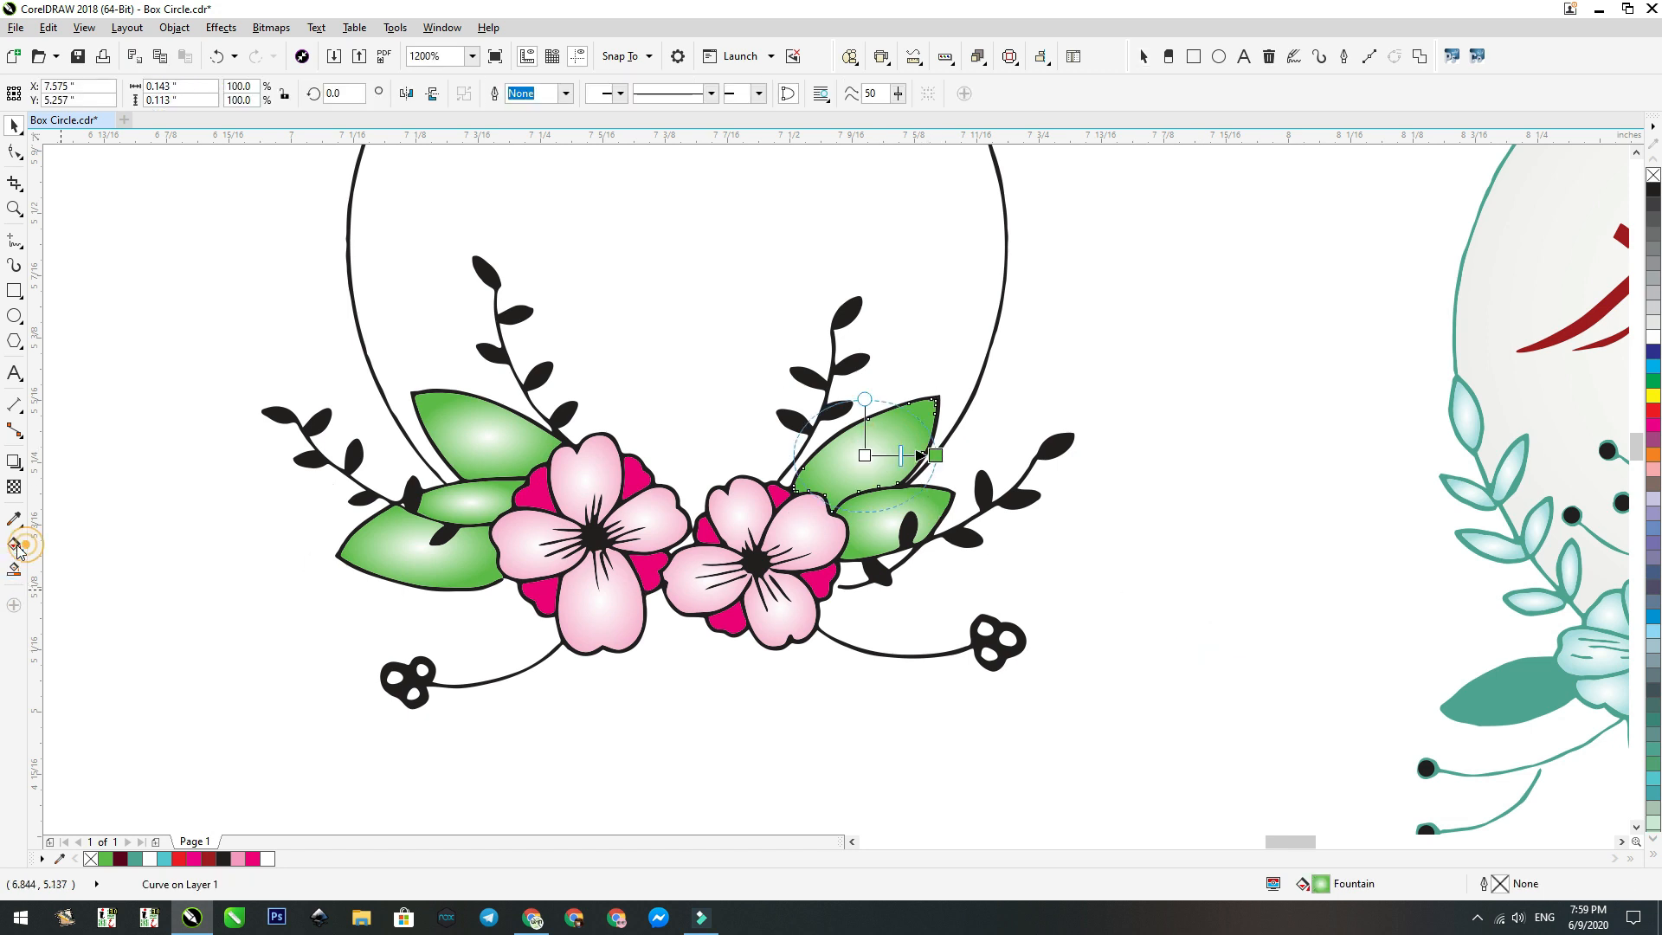
{"action": "left_click_drag", "start_coordinate": [933, 455], "coordinate": [1001, 456]}
{"action": "key", "text": "space"}
Repeat the adjusted fountain fill on the other four leaves.
{"action": "left_click", "coordinate": [881, 526]}
{"action": "left_click", "coordinate": [457, 561], "text": "shift"}
{"action": "left_click", "coordinate": [481, 495], "text": "shift"}
{"action": "left_click", "coordinate": [481, 441], "text": "shift"}
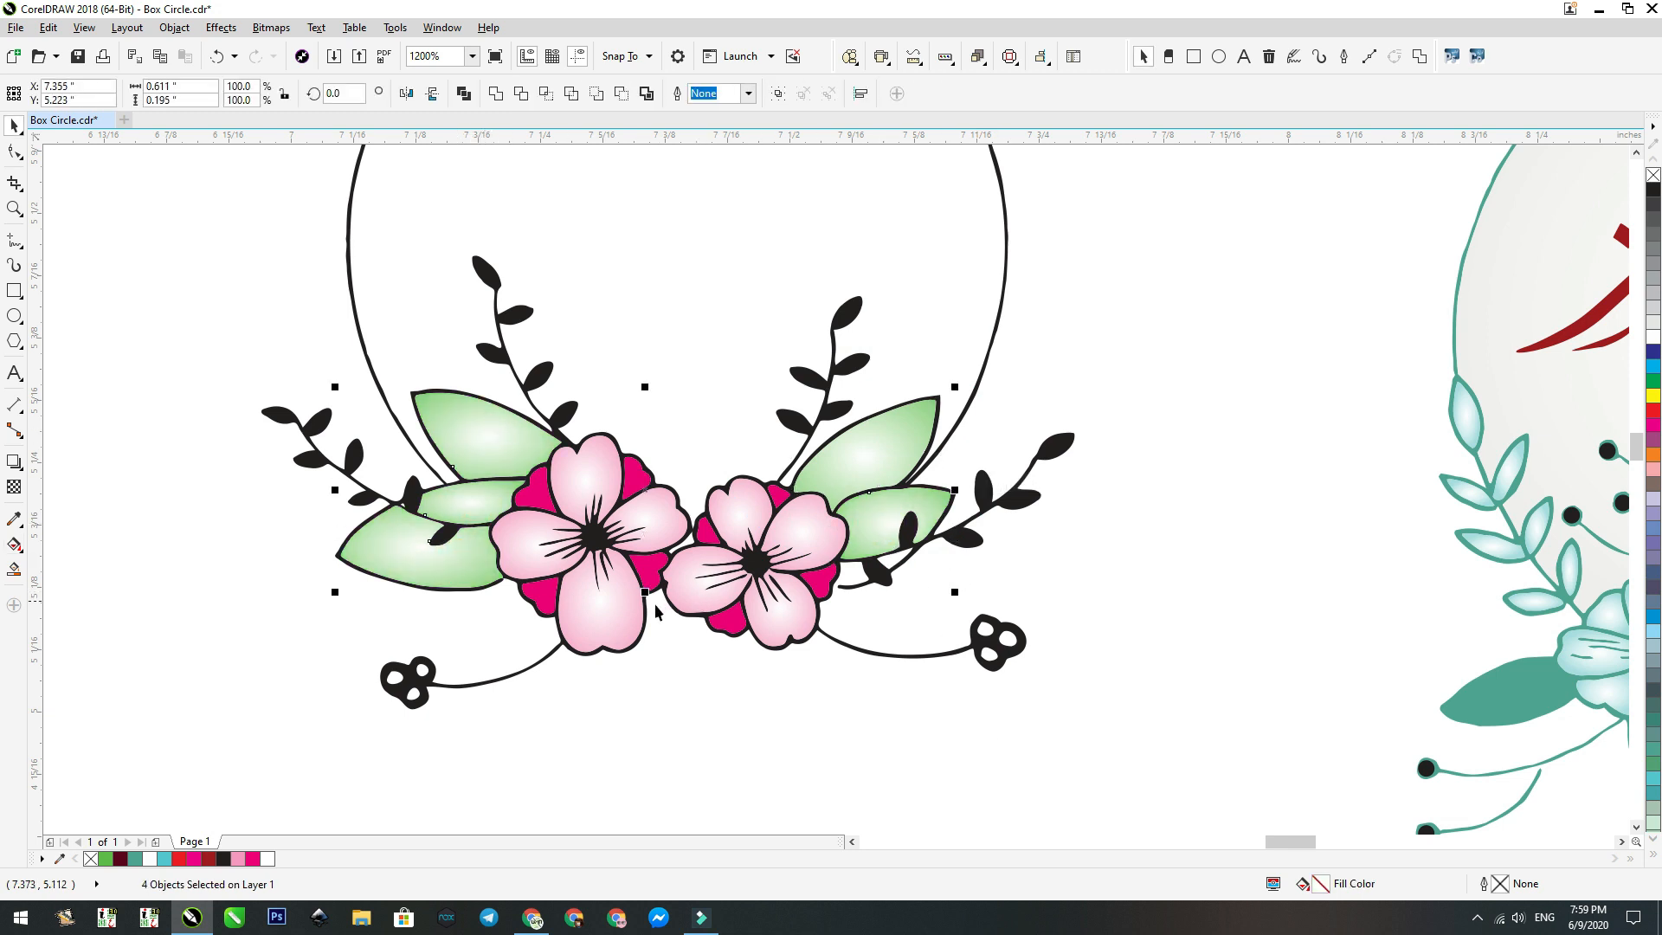
{"action": "scroll", "coordinate": [649, 609], "scroll_direction": "down", "scroll_amount": 1}
{"action": "left_click", "coordinate": [708, 693]}
Smart-fill the three openings in each of the two berry clusters with magenta, C0 M100 Y15 K0.
{"action": "scroll", "coordinate": [676, 588], "scroll_direction": "up", "scroll_amount": 1}
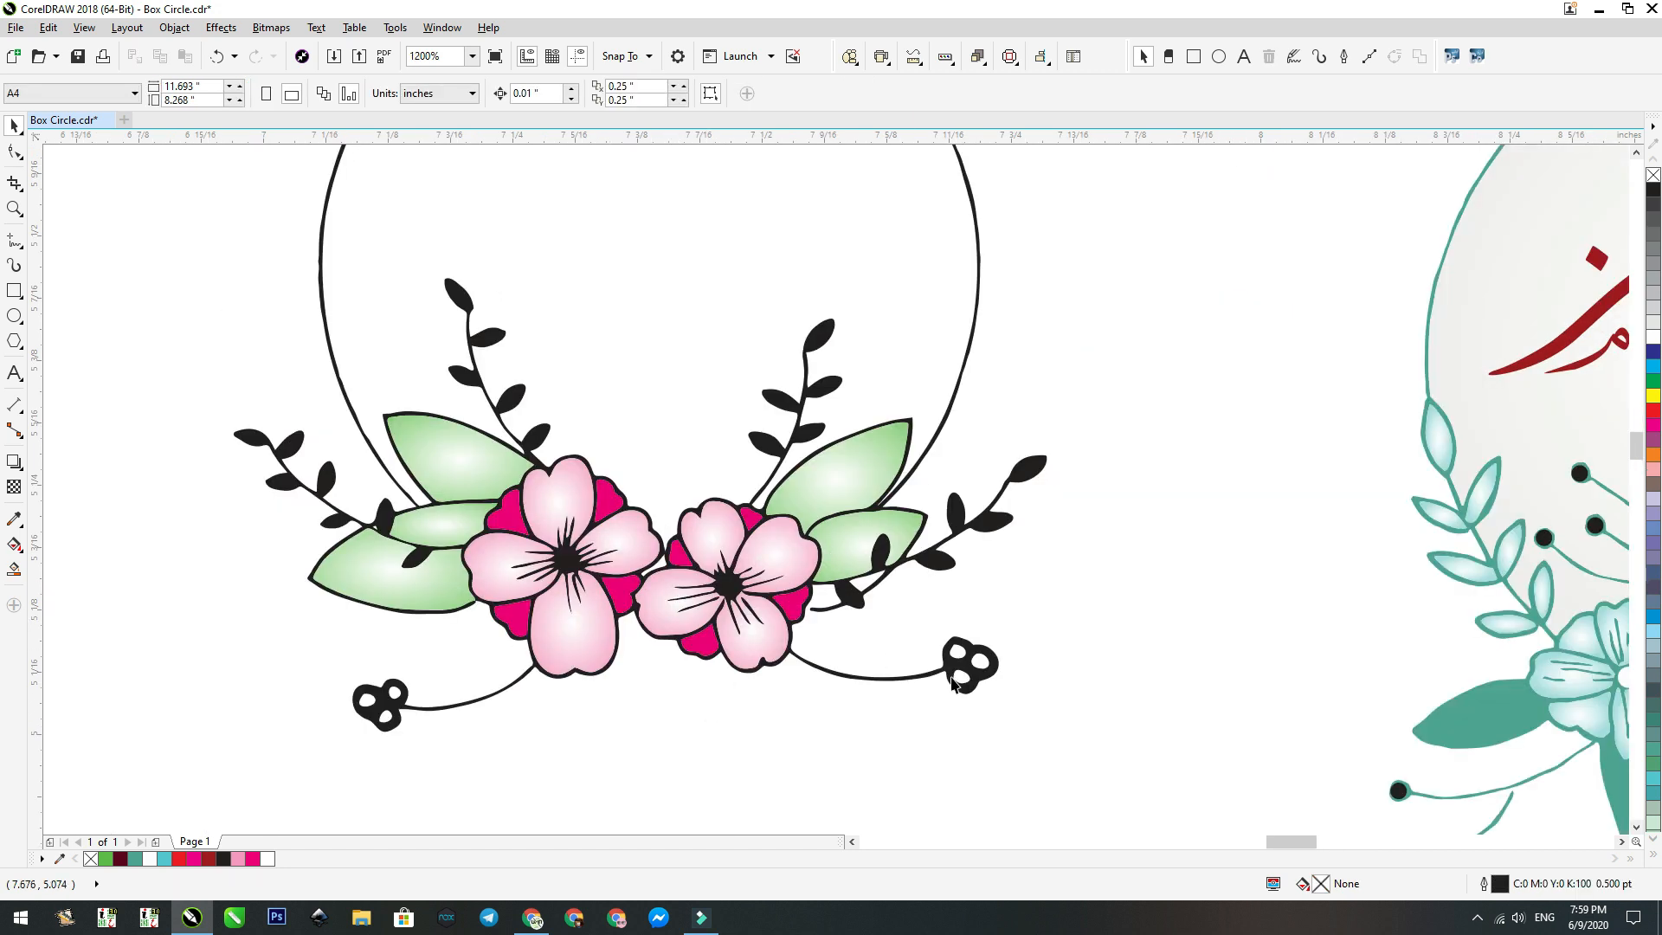
{"action": "left_click", "coordinate": [14, 569]}
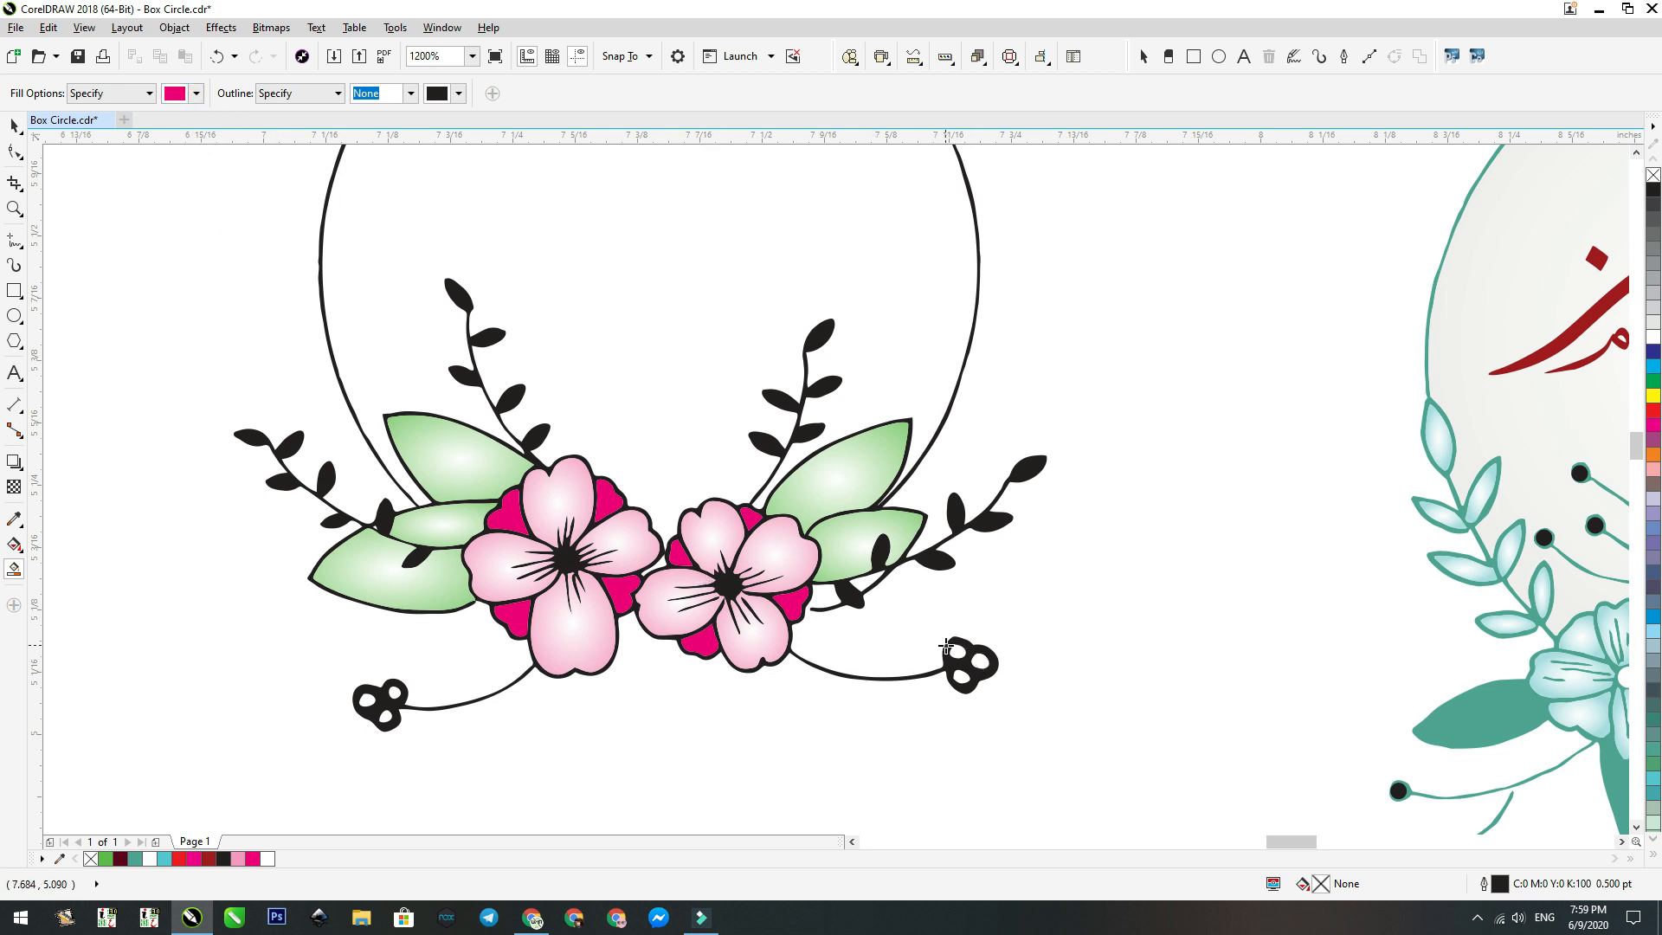
{"action": "left_click", "coordinate": [957, 651]}
{"action": "left_click", "coordinate": [980, 661]}
{"action": "left_click", "coordinate": [961, 677]}
{"action": "left_click", "coordinate": [367, 699]}
{"action": "left_click", "coordinate": [394, 693]}
{"action": "left_click", "coordinate": [385, 717]}
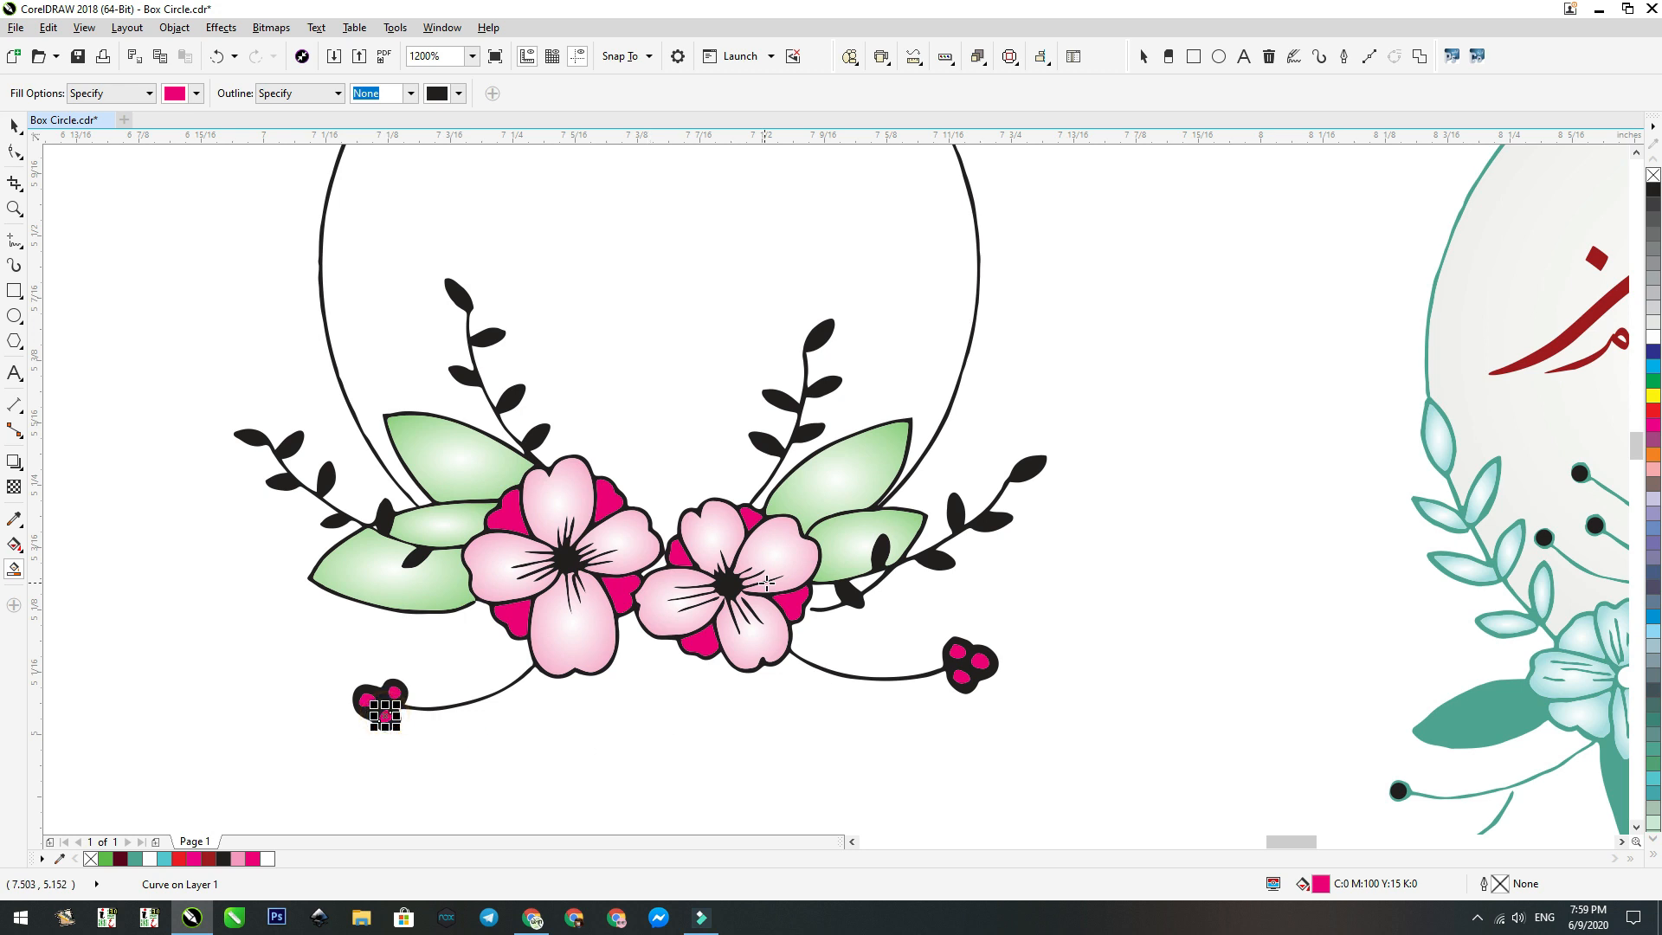
Smart-fill the centre of the larger flower with magenta, C0 M100 Y15 K0, and scale that fill to about 138.5%.
{"action": "key", "text": "space"}
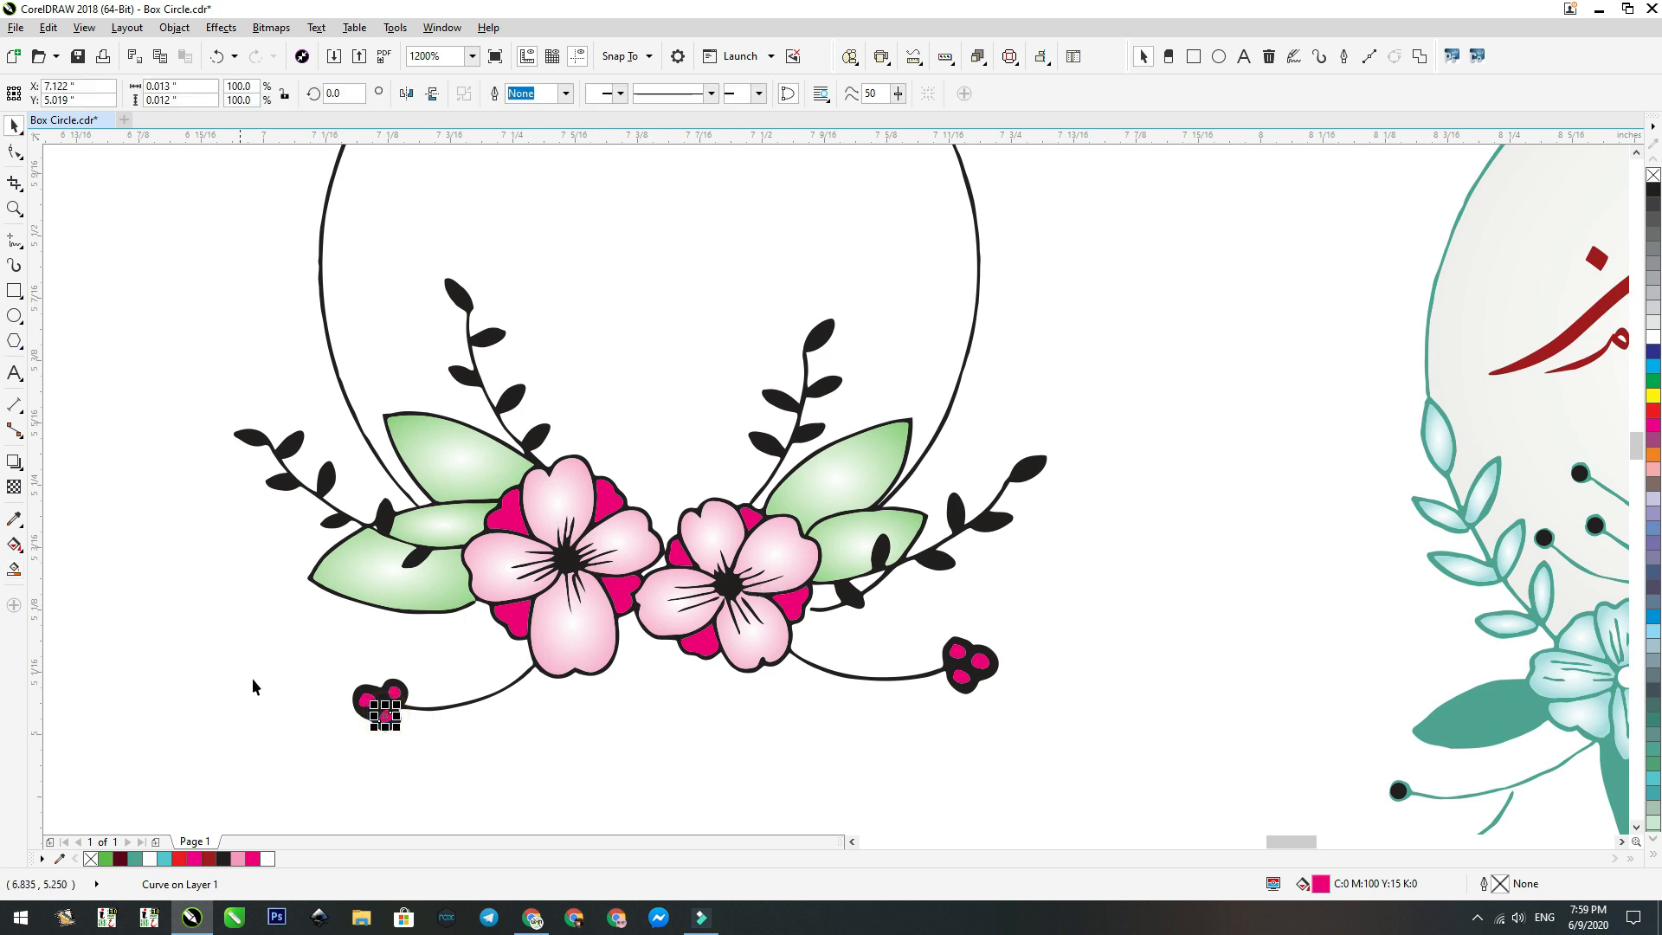
{"action": "key", "text": "space"}
{"action": "left_click", "coordinate": [563, 561]}
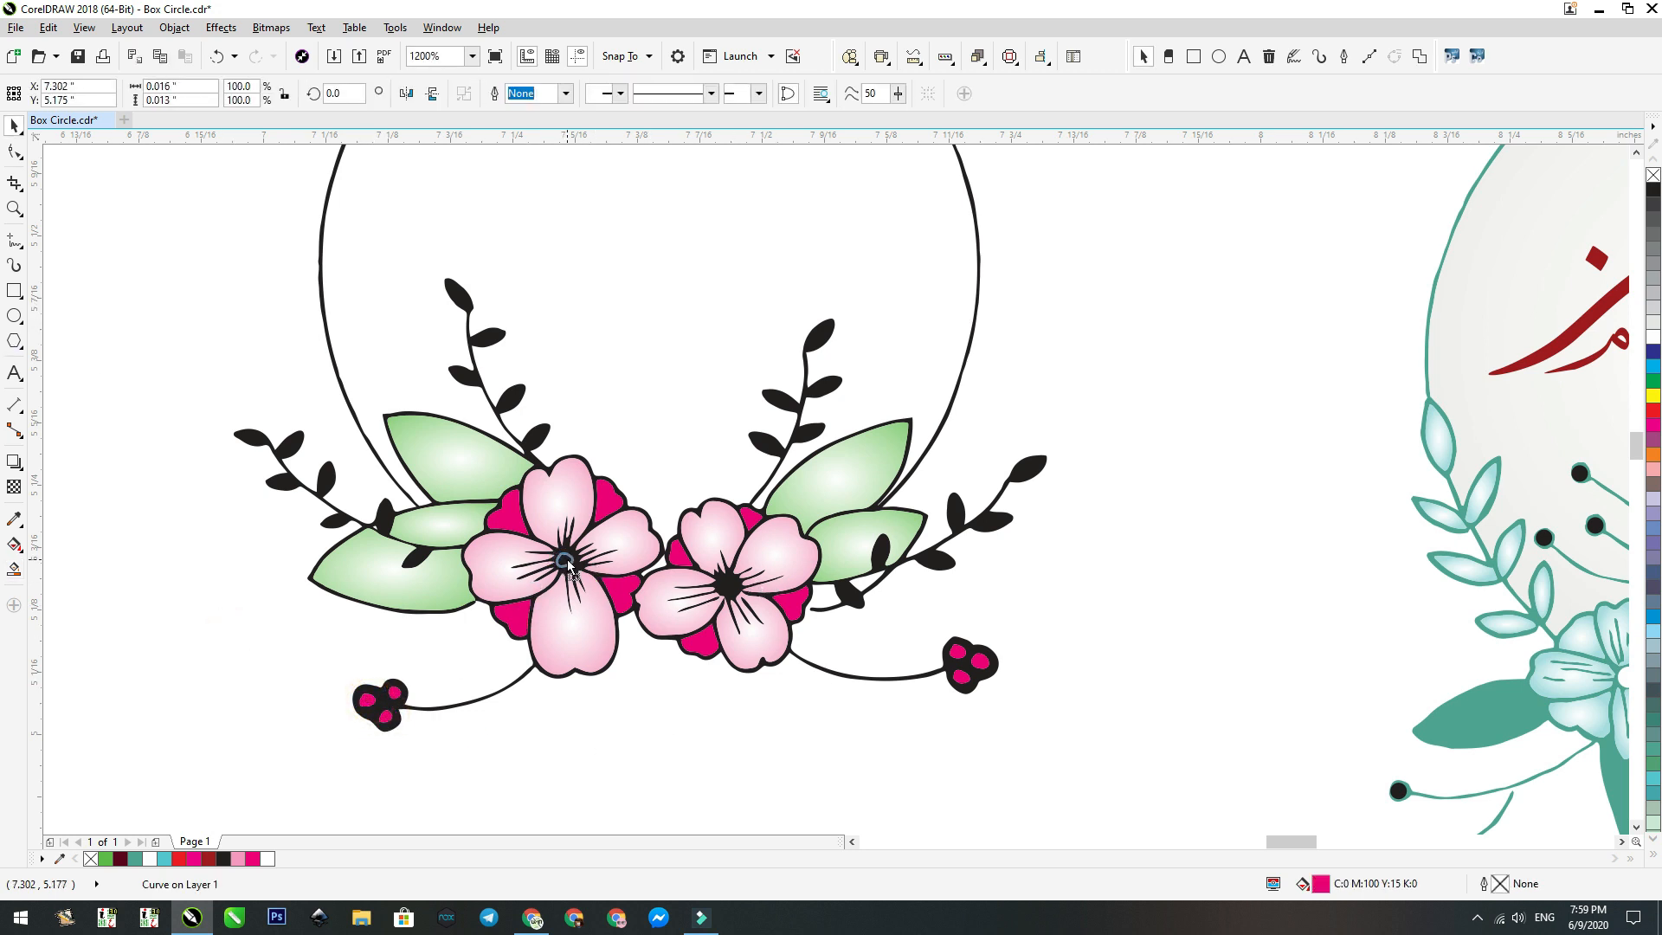
{"action": "left_click", "coordinate": [568, 562]}
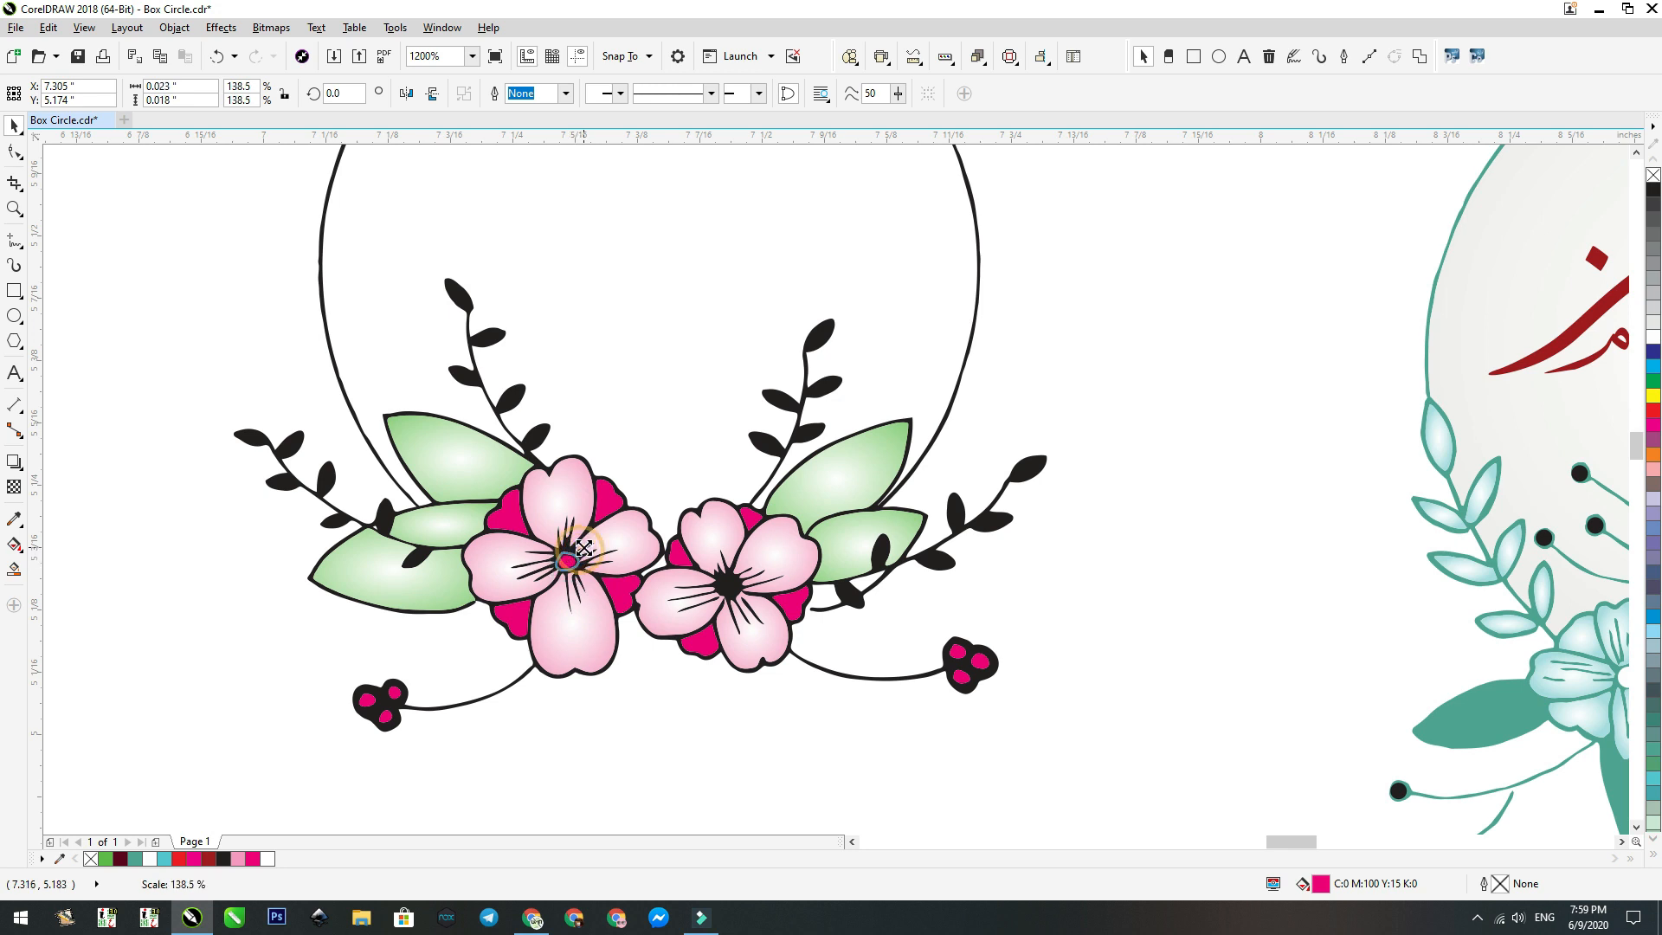
Give the smaller flower a matching magenta centre and enlarge it slightly.
{"action": "left_click", "coordinate": [728, 588]}
{"action": "left_click_drag", "start_coordinate": [732, 588], "coordinate": [742, 583]}
{"action": "right_click", "coordinate": [735, 583]}
{"action": "left_click", "coordinate": [1094, 575]}
{"action": "scroll", "coordinate": [712, 450], "scroll_direction": "down", "scroll_amount": 1}
{"action": "left_click", "coordinate": [691, 607]}
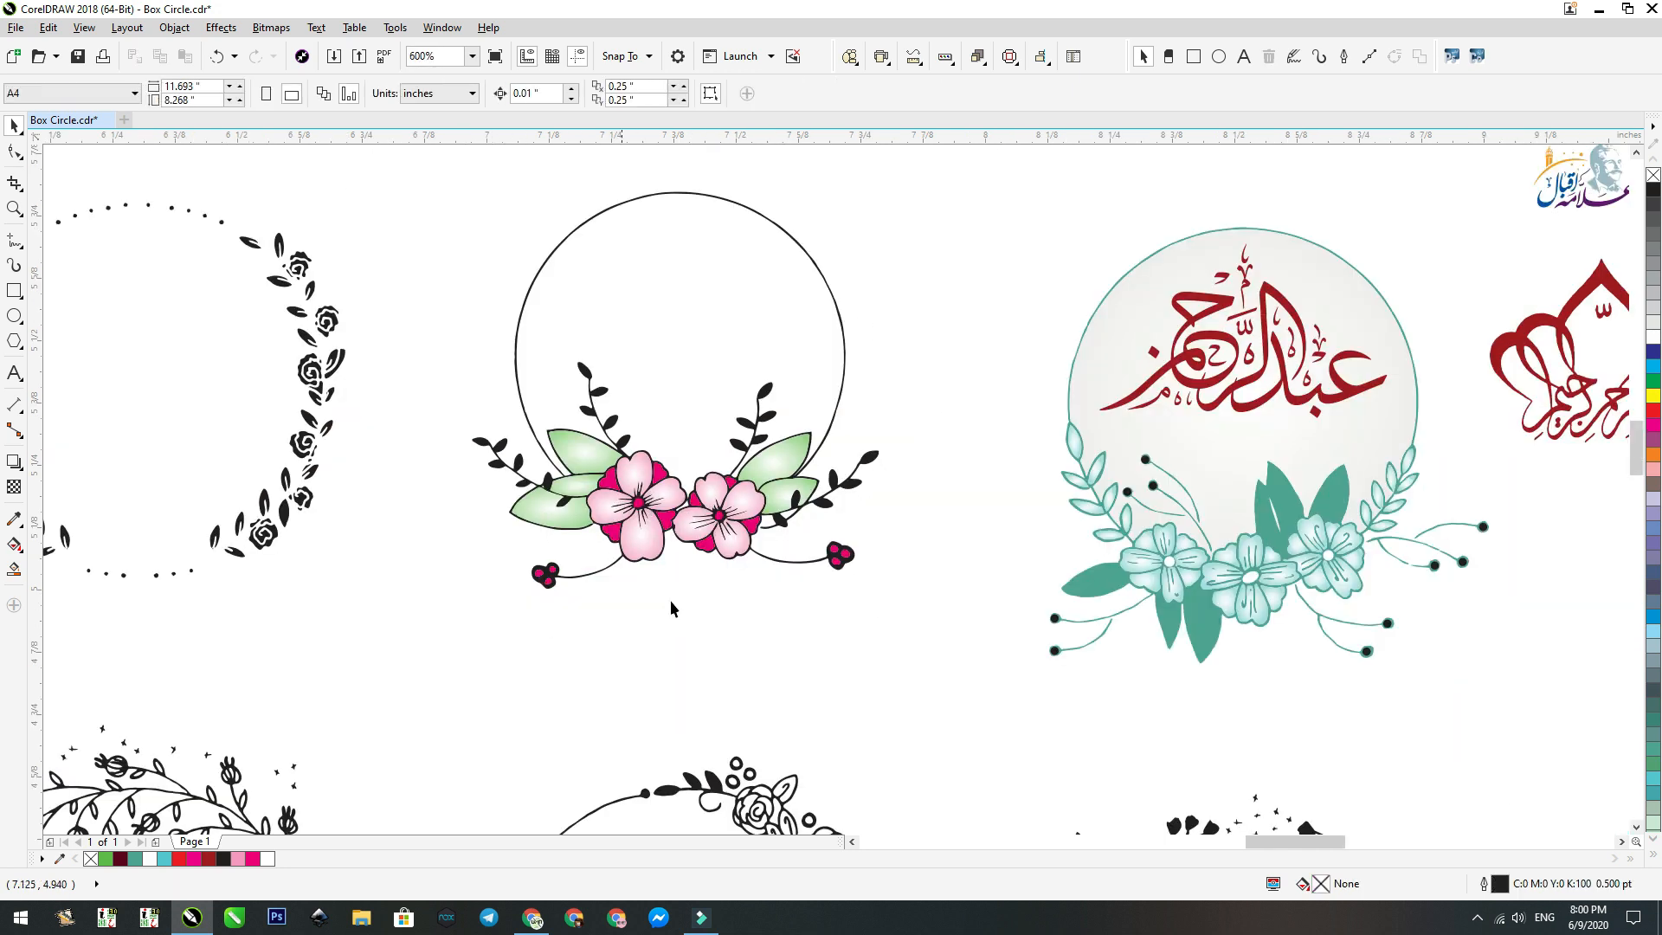
Smart-fill the large open interior of the pink-flower circle frame with magenta.
{"action": "scroll", "coordinate": [754, 582], "scroll_direction": "down", "scroll_amount": 1}
{"action": "key", "text": "F2"}
{"action": "left_click_drag", "start_coordinate": [530, 608], "coordinate": [1264, 342]}
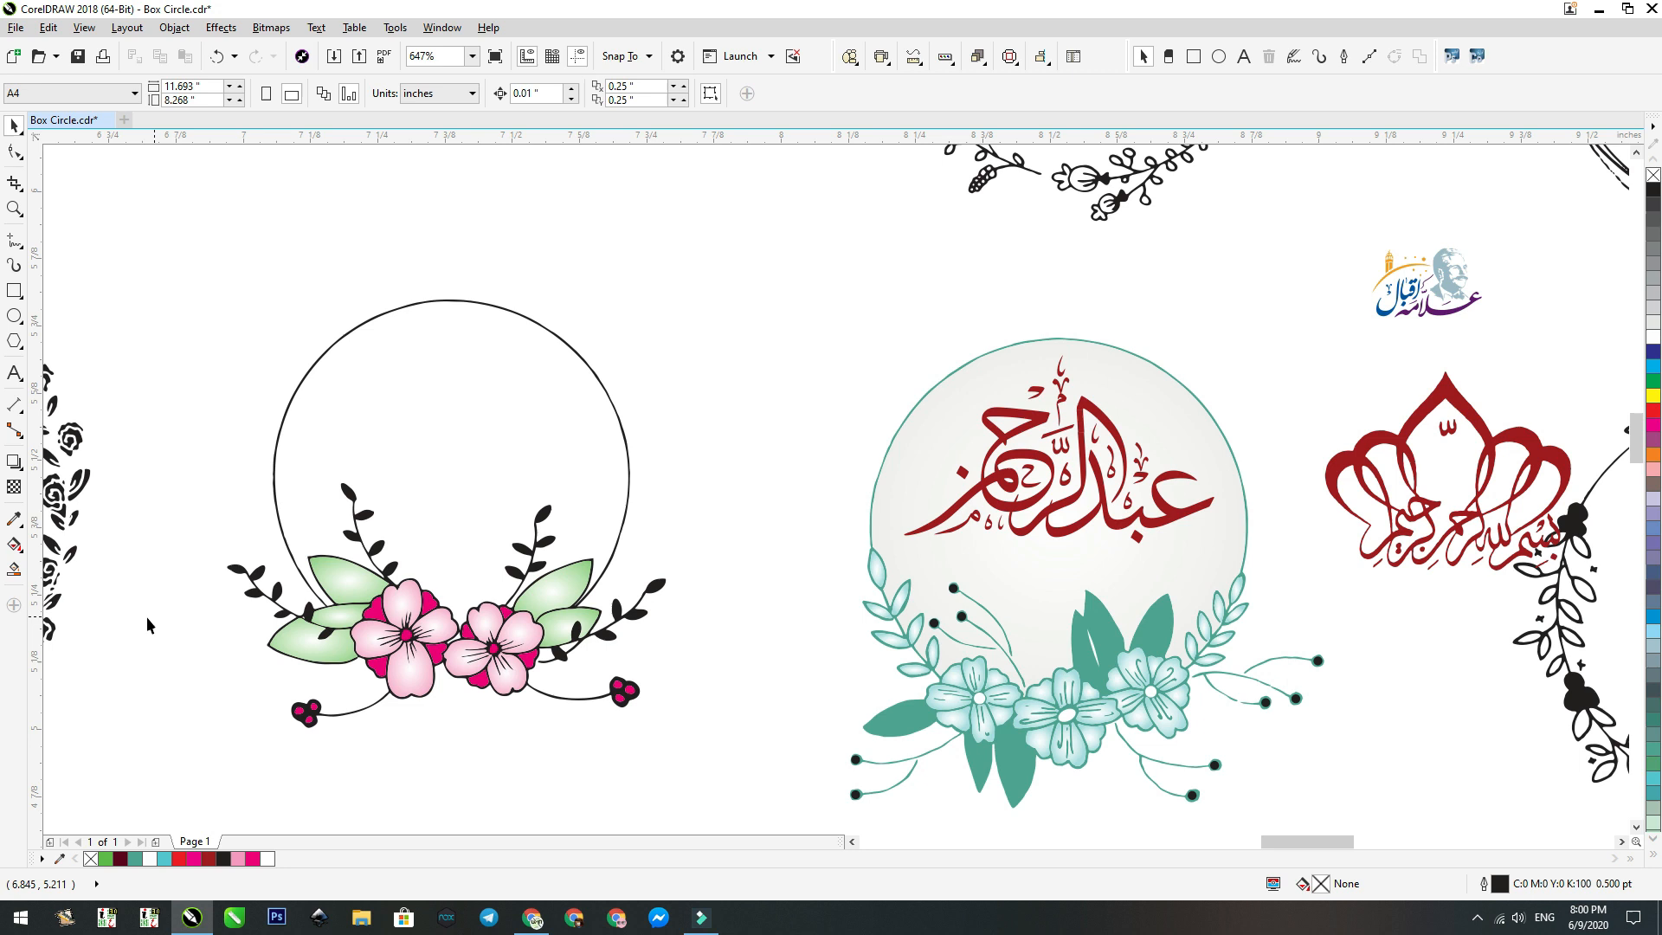
{"action": "left_click", "coordinate": [17, 569]}
{"action": "left_click", "coordinate": [468, 427]}
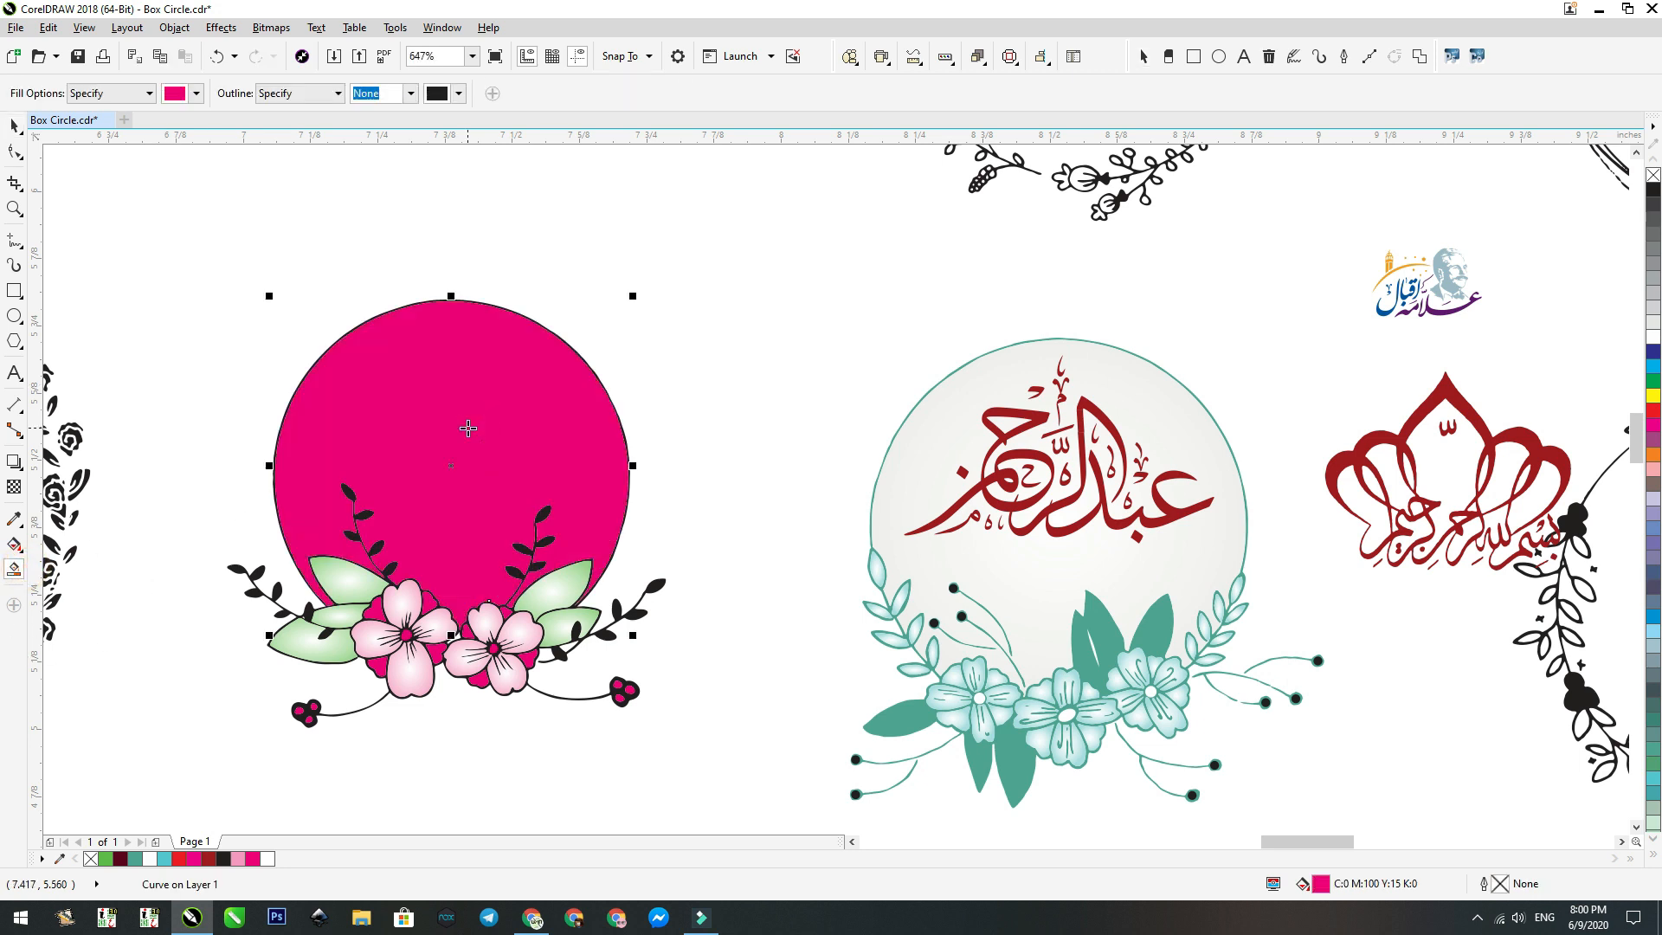
{"action": "key", "text": "space"}
{"action": "scroll", "coordinate": [747, 413], "scroll_direction": "down", "scroll_amount": 2}
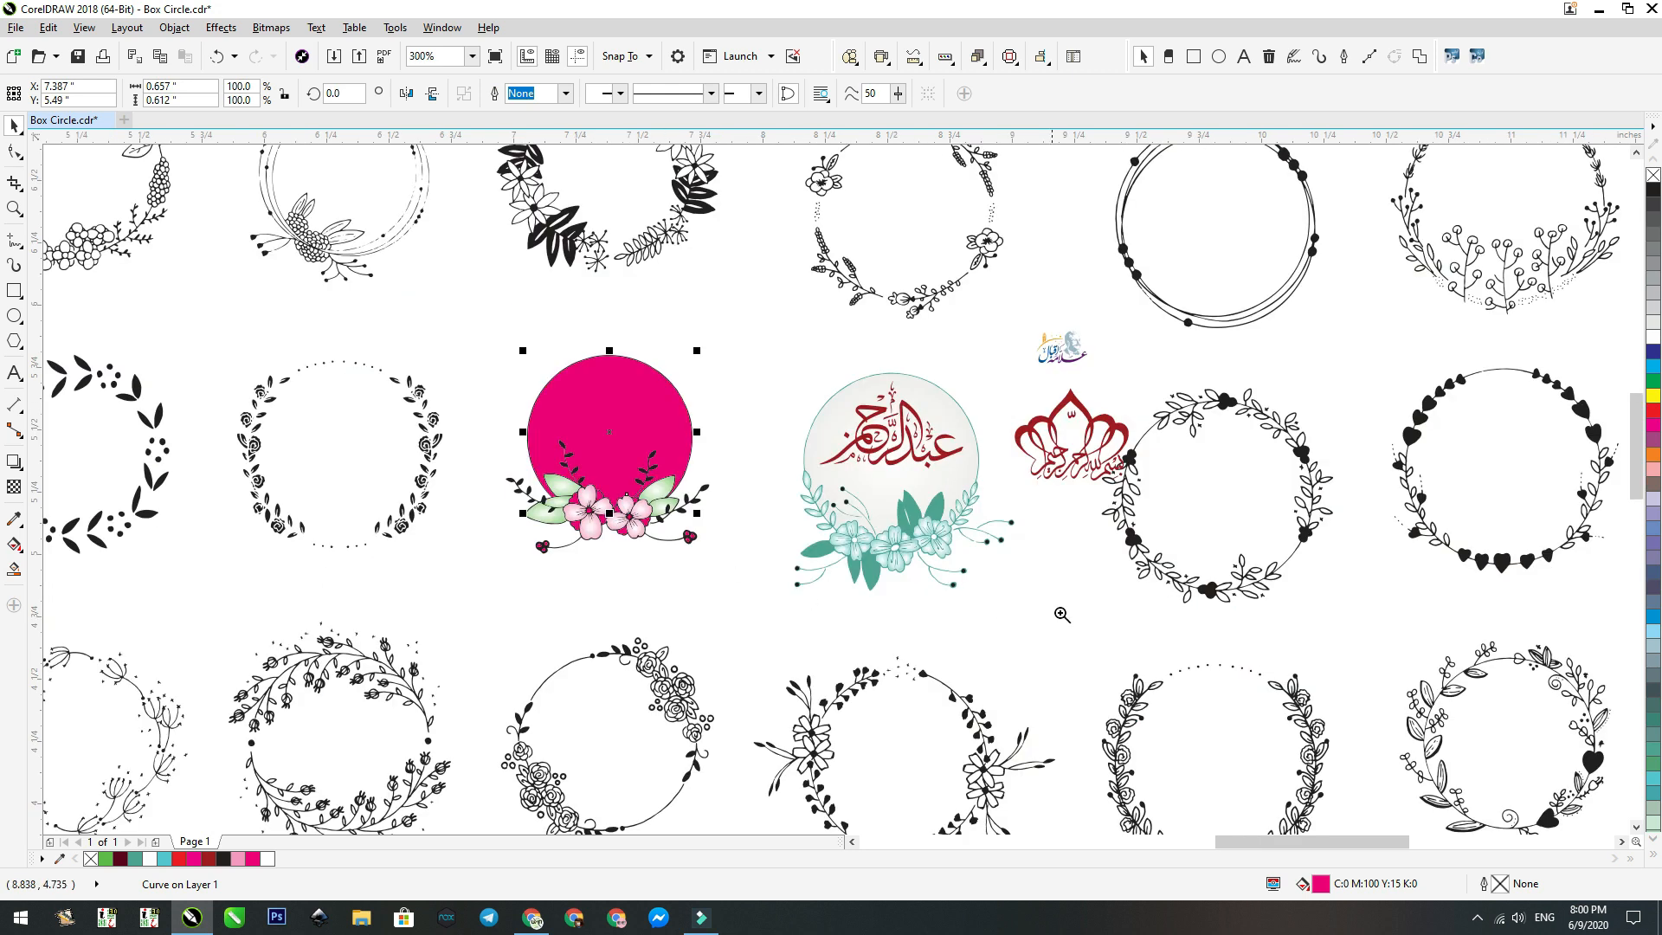
{"action": "scroll", "coordinate": [748, 474], "scroll_direction": "up", "scroll_amount": 2}
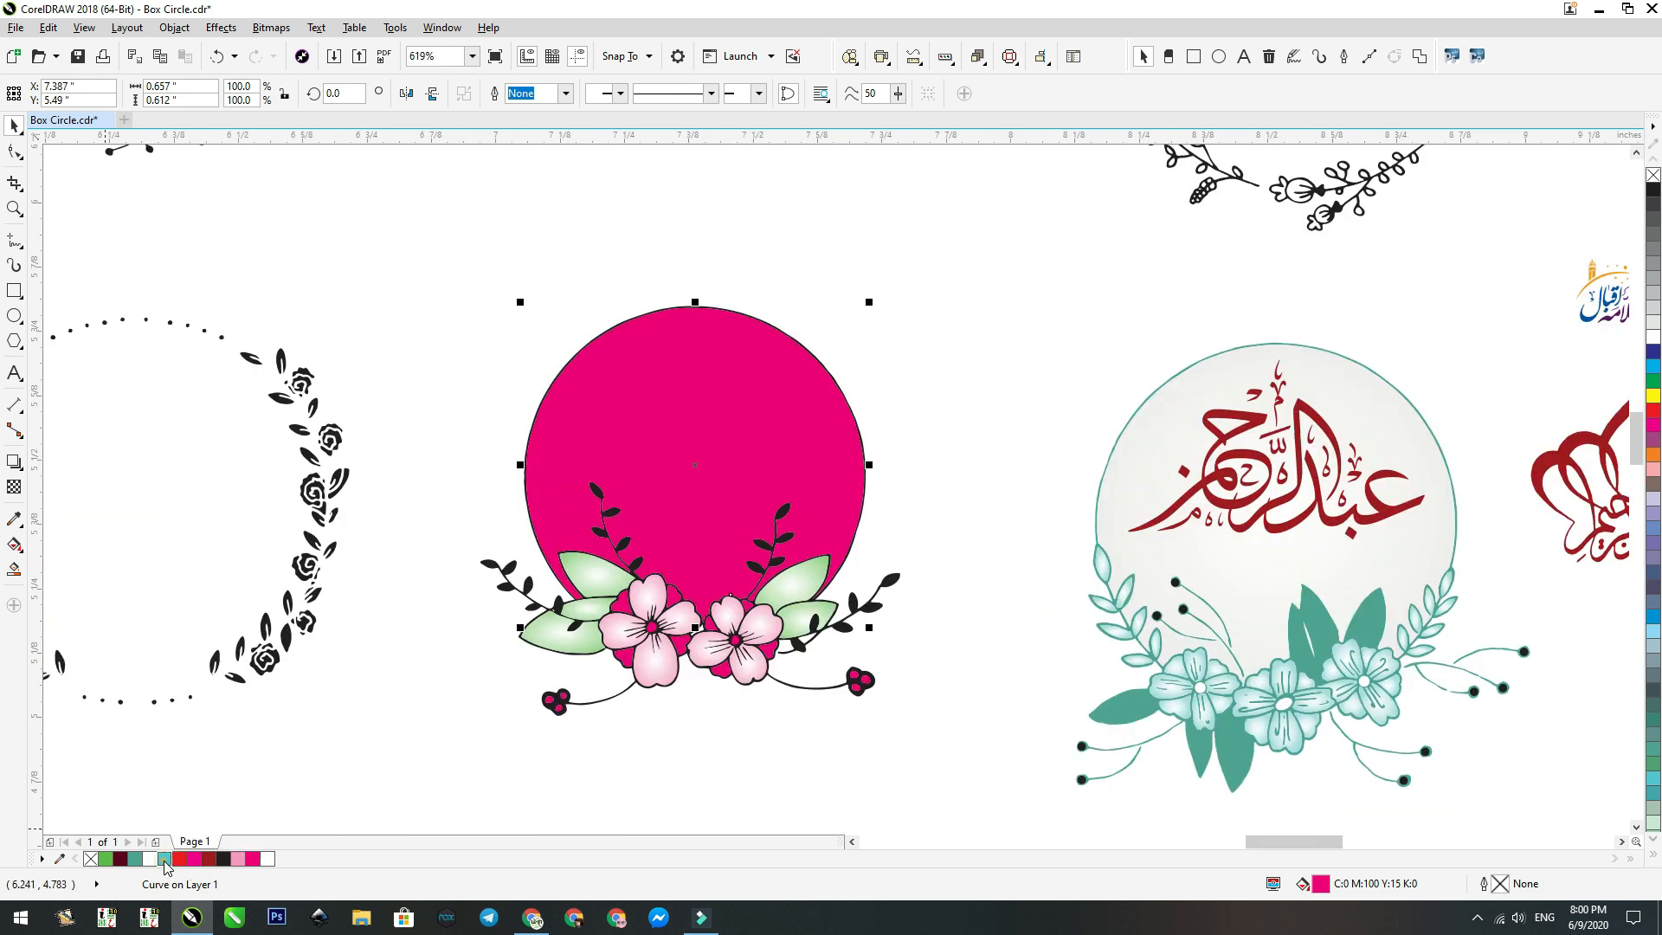
Try a turquoise fill on the interior of the pink-flower circle frame.
{"action": "left_click", "coordinate": [164, 859]}
{"action": "scroll", "coordinate": [708, 371], "scroll_direction": "down", "scroll_amount": 2}
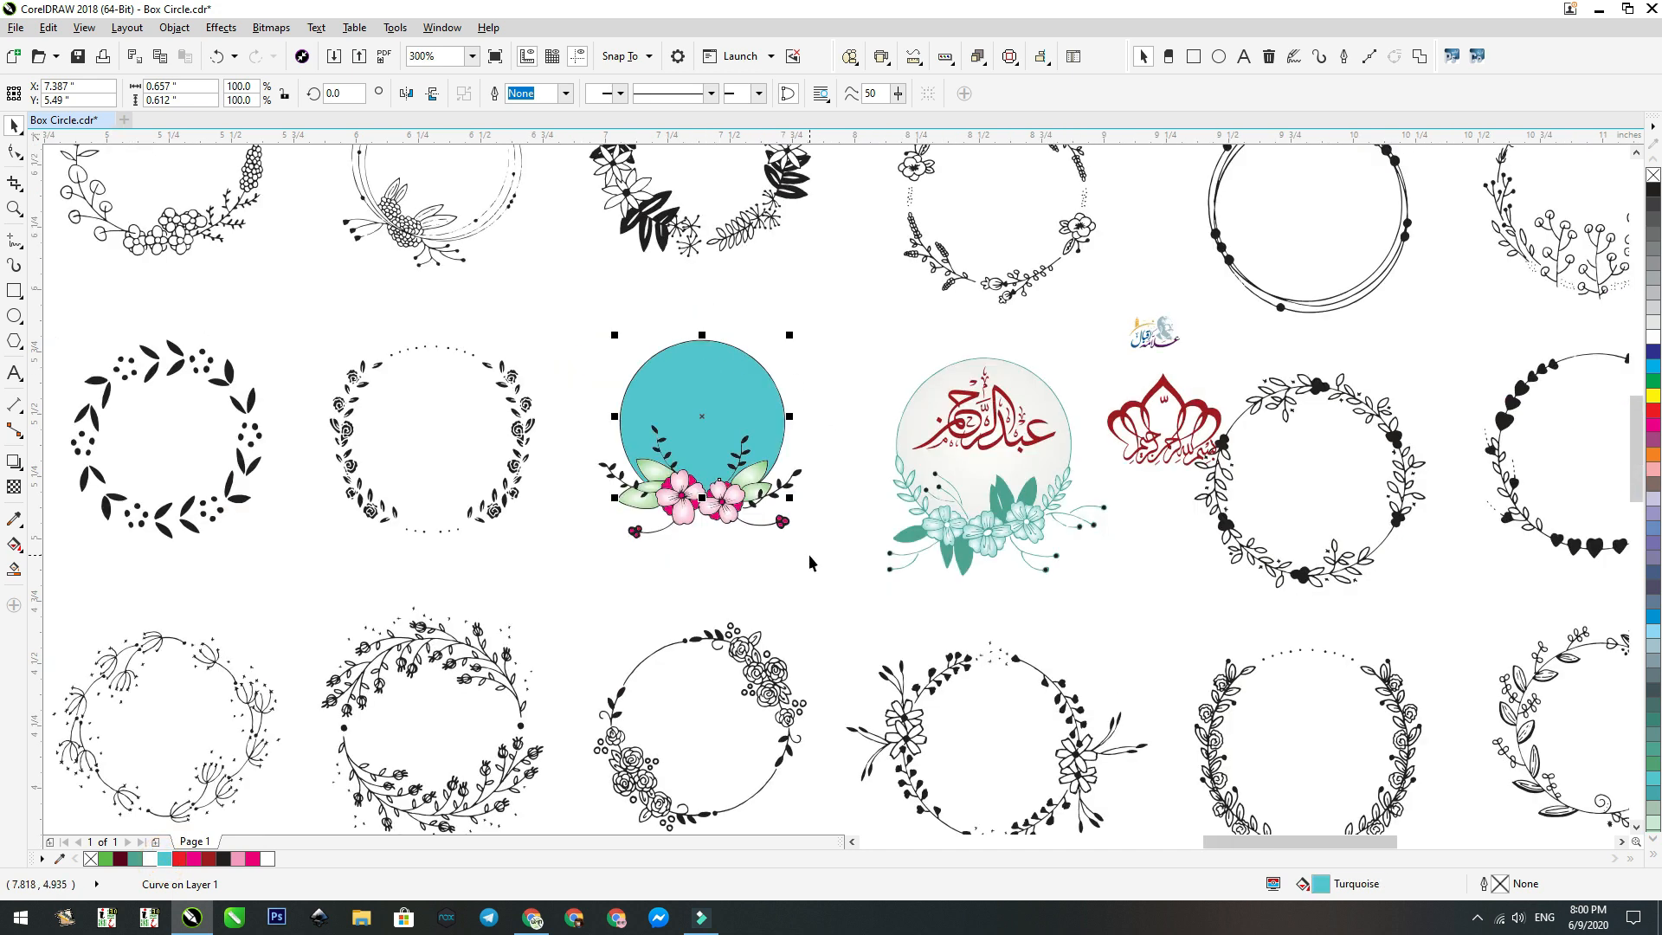
{"action": "left_click", "coordinate": [810, 563]}
{"action": "key", "text": "F2"}
{"action": "left_click_drag", "start_coordinate": [1324, 605], "coordinate": [208, 285]}
Recolour the interior of the pink-flower circle frame to a near-white fill.
{"action": "left_click", "coordinate": [770, 446]}
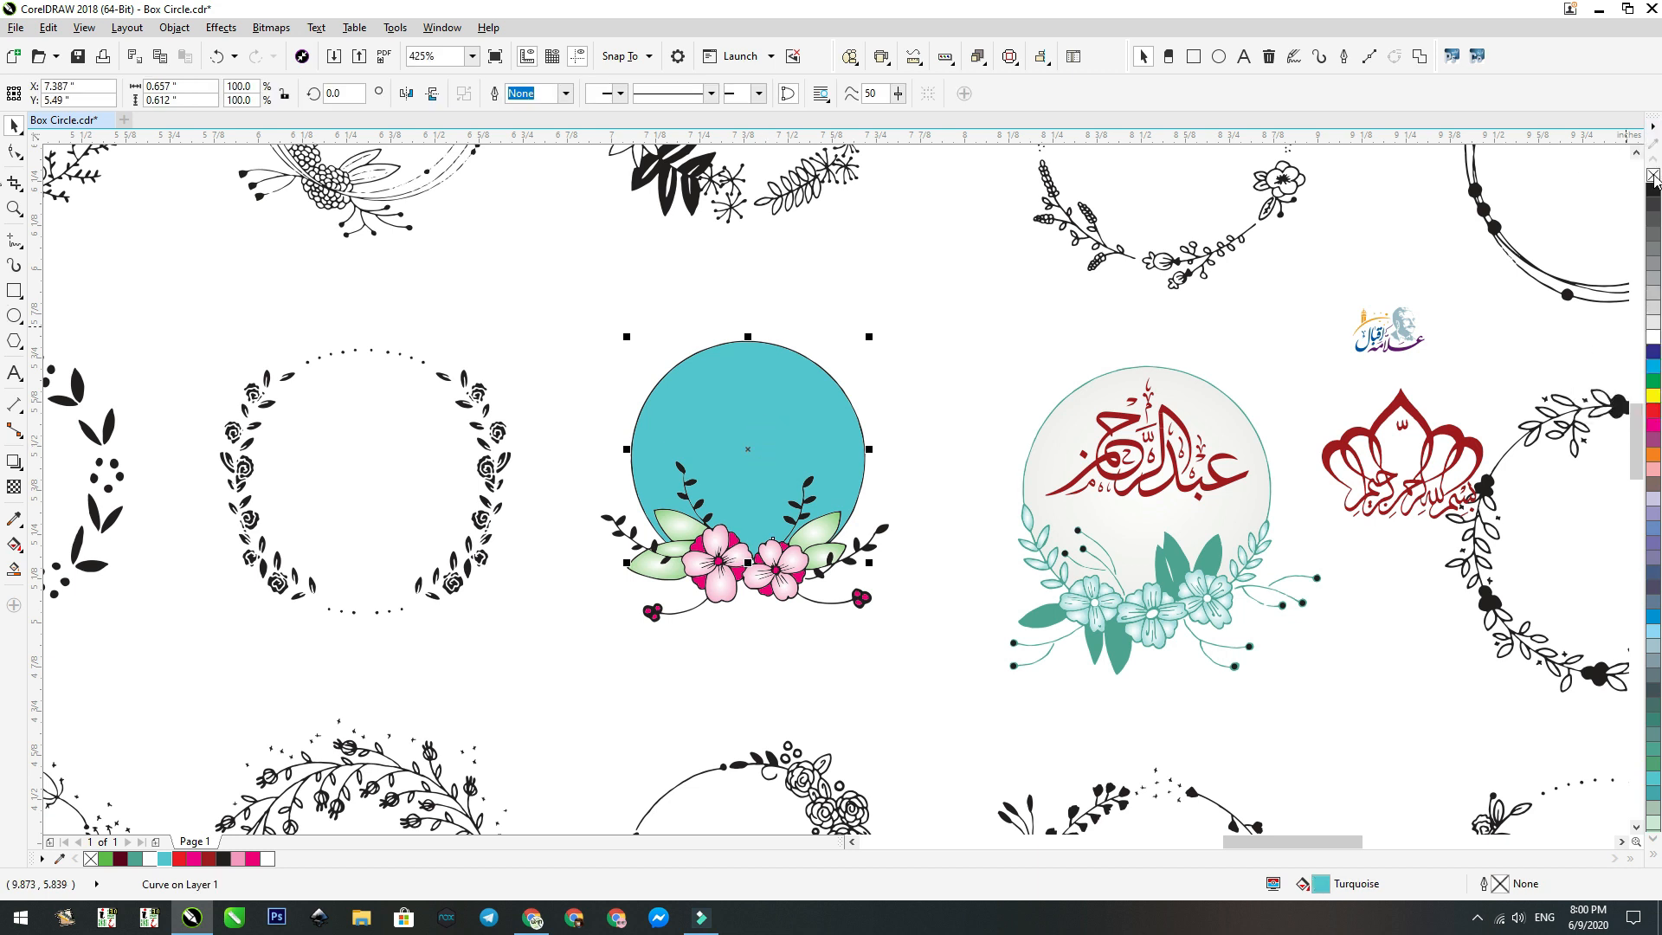
{"action": "left_click", "coordinate": [1653, 337]}
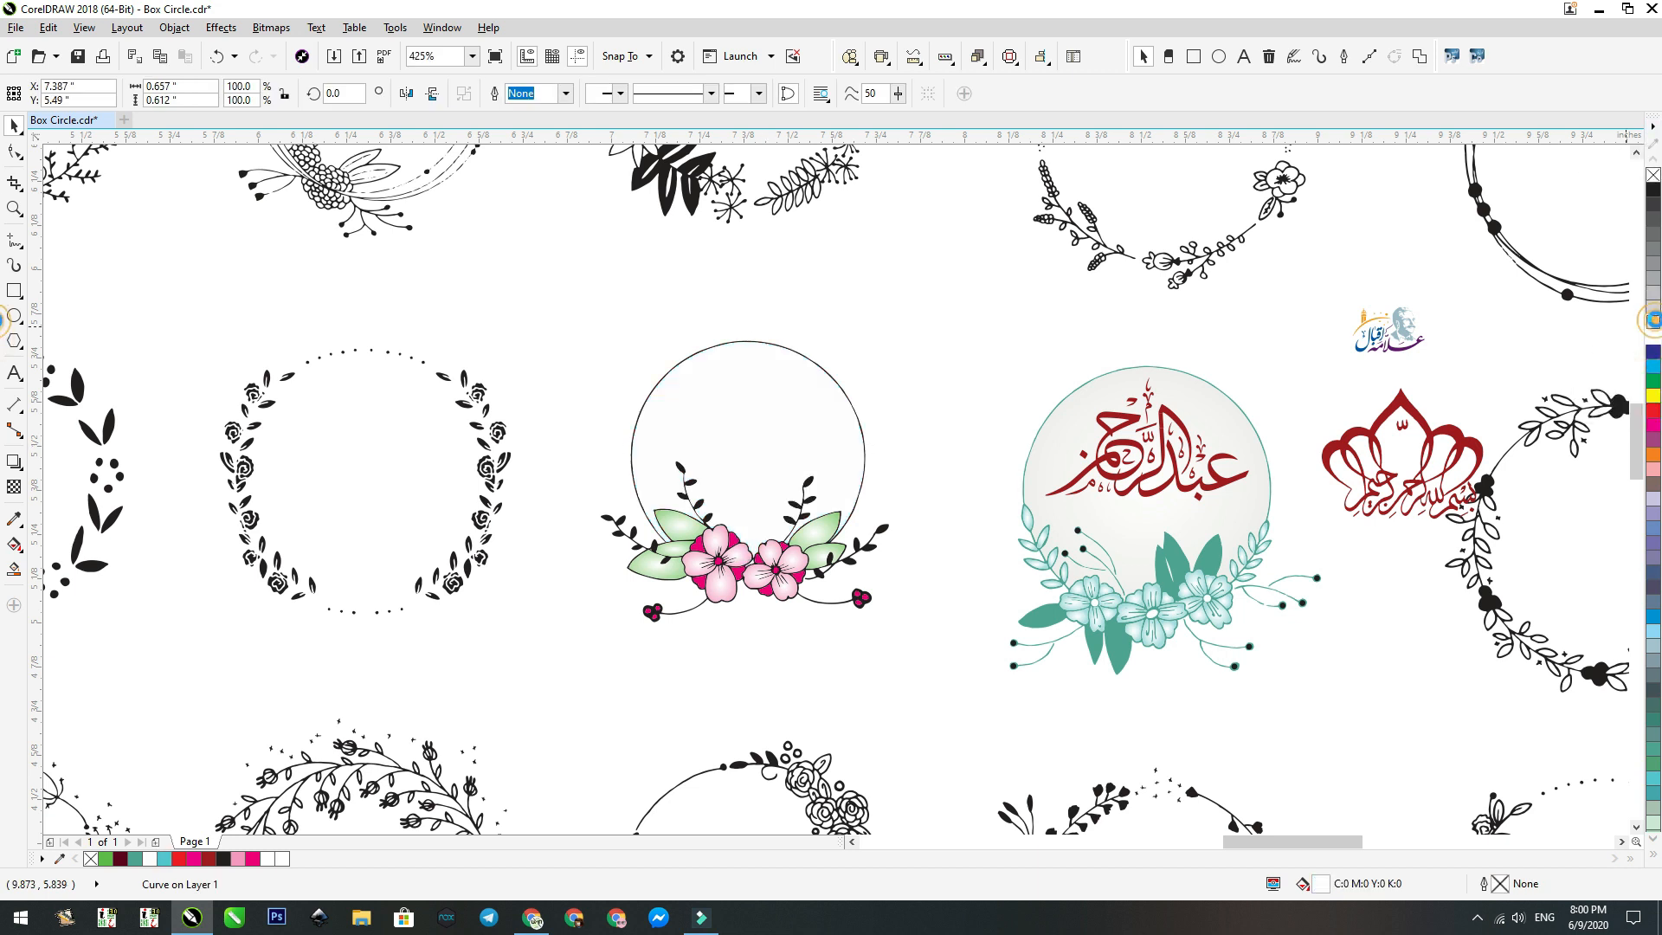
{"action": "left_click", "coordinate": [894, 332]}
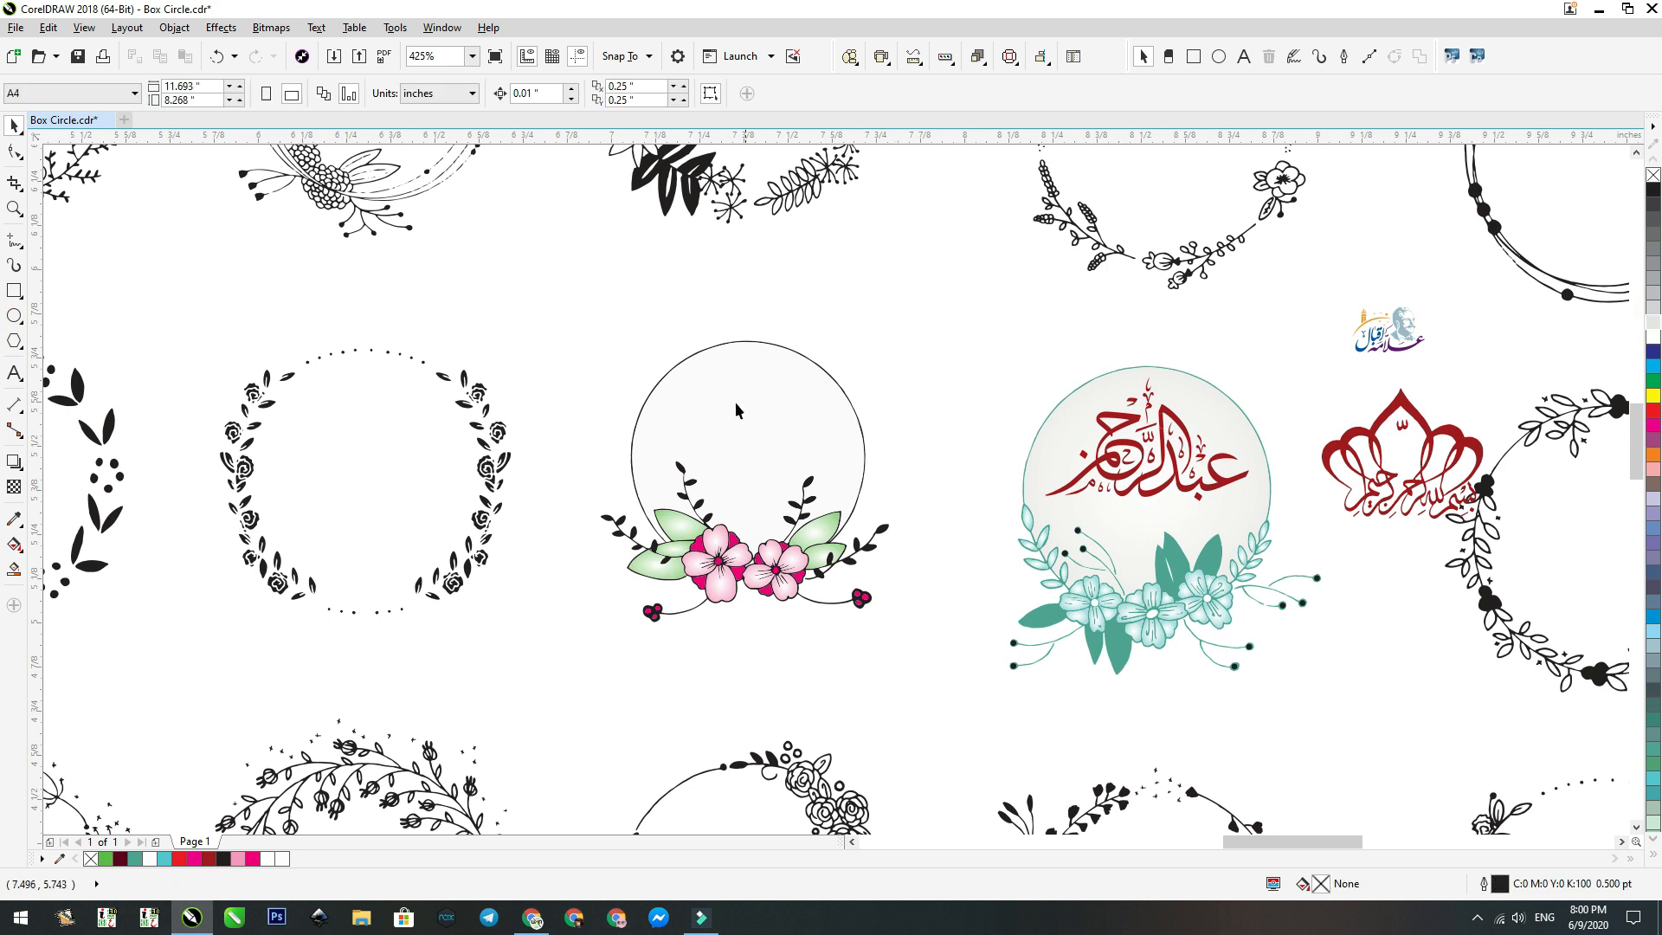
{"action": "left_click", "coordinate": [817, 447]}
Move the multicoloured portrait calligraphy logo into the pink-flower frame, enlarge it to about 0.44 inches wide and position it above the flowers.
{"action": "left_click", "coordinate": [1388, 338]}
{"action": "left_click_drag", "start_coordinate": [1234, 456], "coordinate": [836, 483]}
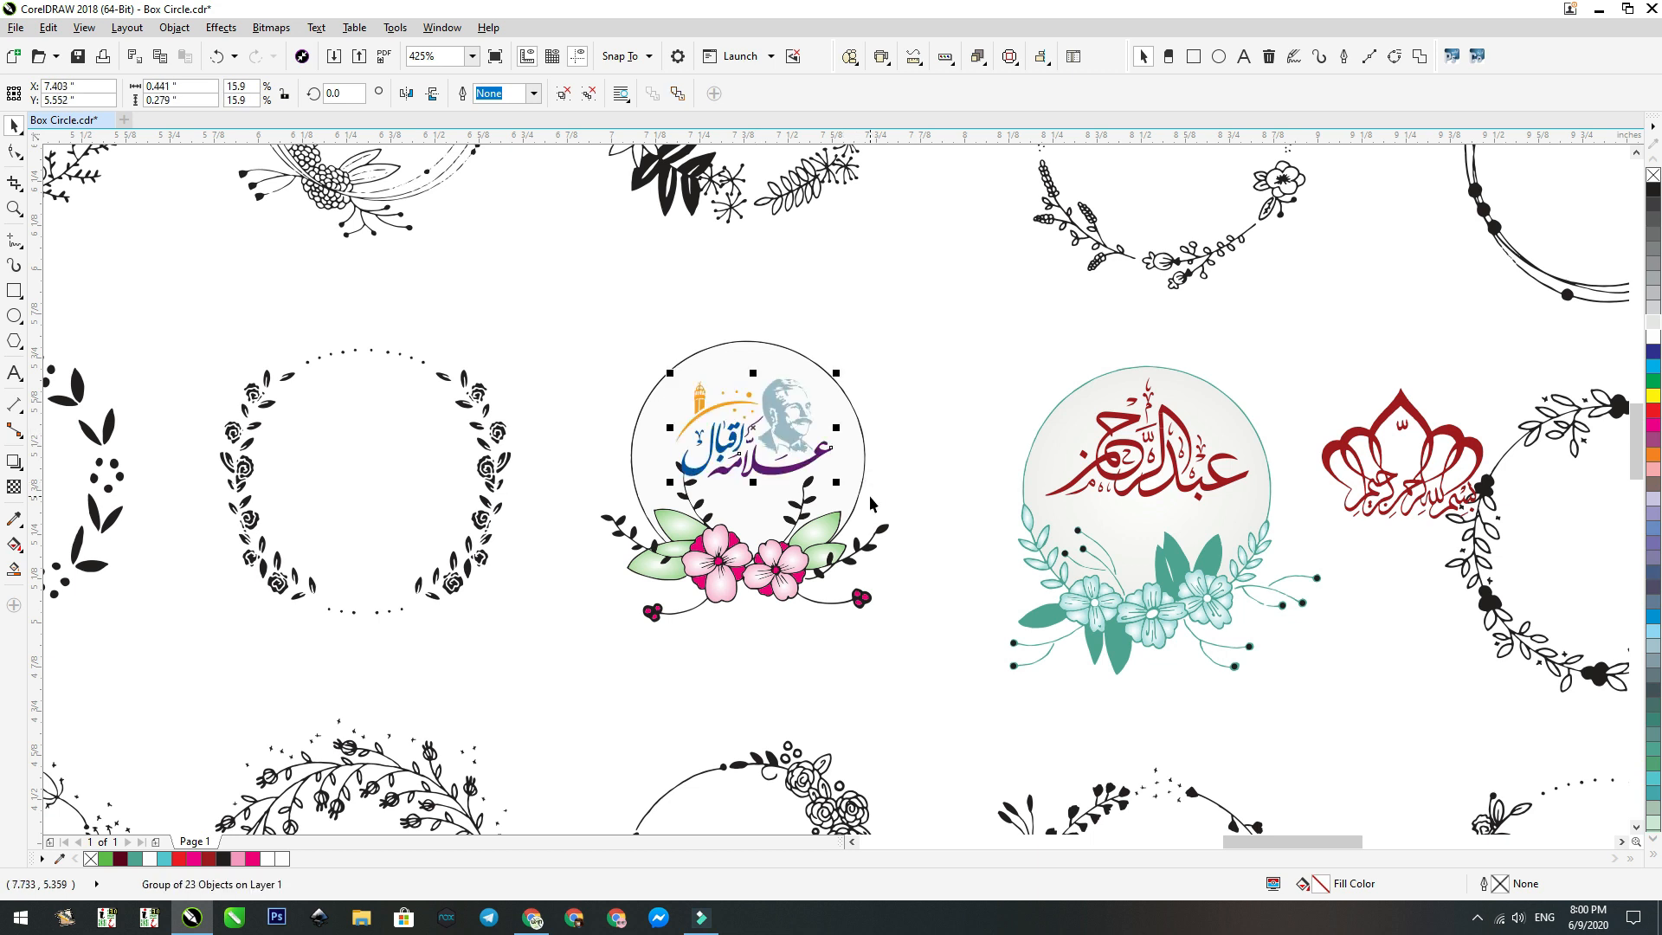
{"action": "left_click_drag", "start_coordinate": [780, 408], "coordinate": [774, 390]}
{"action": "left_click_drag", "start_coordinate": [830, 463], "coordinate": [838, 469]}
{"action": "left_click_drag", "start_coordinate": [792, 419], "coordinate": [797, 415]}
{"action": "left_click", "coordinate": [1002, 452]}
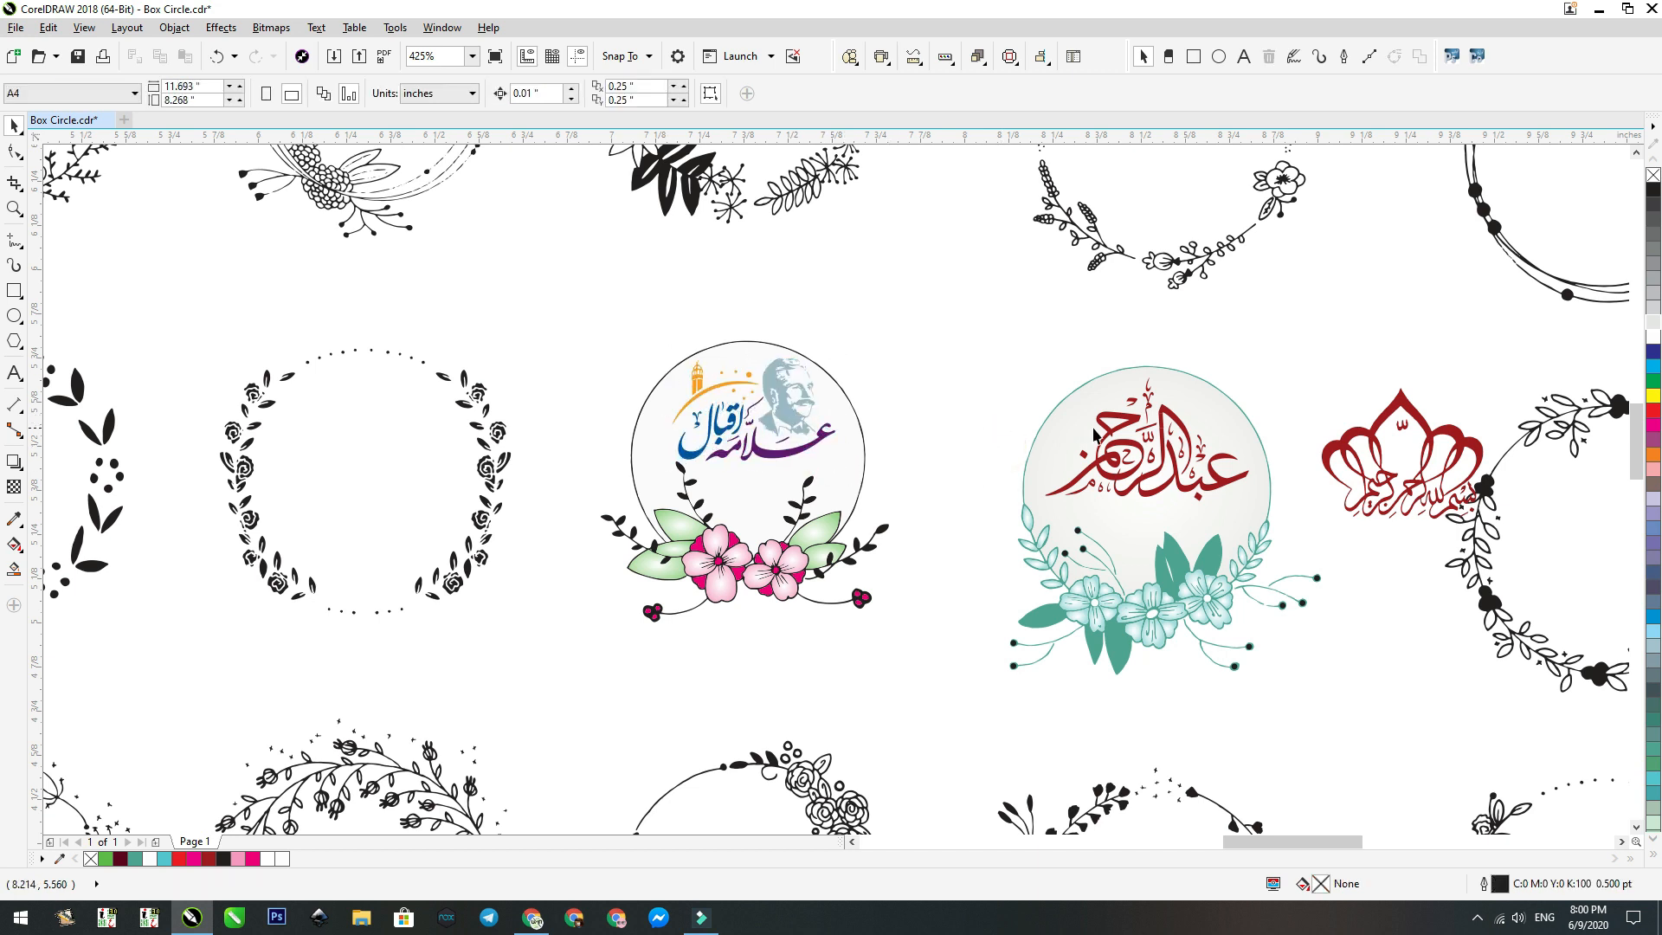
Move the teal floral frame together with its calligraphy slightly up and closer to the pink-flower frame.
{"action": "scroll", "coordinate": [1093, 430], "scroll_direction": "down", "scroll_amount": 1}
{"action": "scroll", "coordinate": [976, 403], "scroll_direction": "down", "scroll_amount": 1}
{"action": "left_click_drag", "start_coordinate": [922, 382], "coordinate": [1156, 486]}
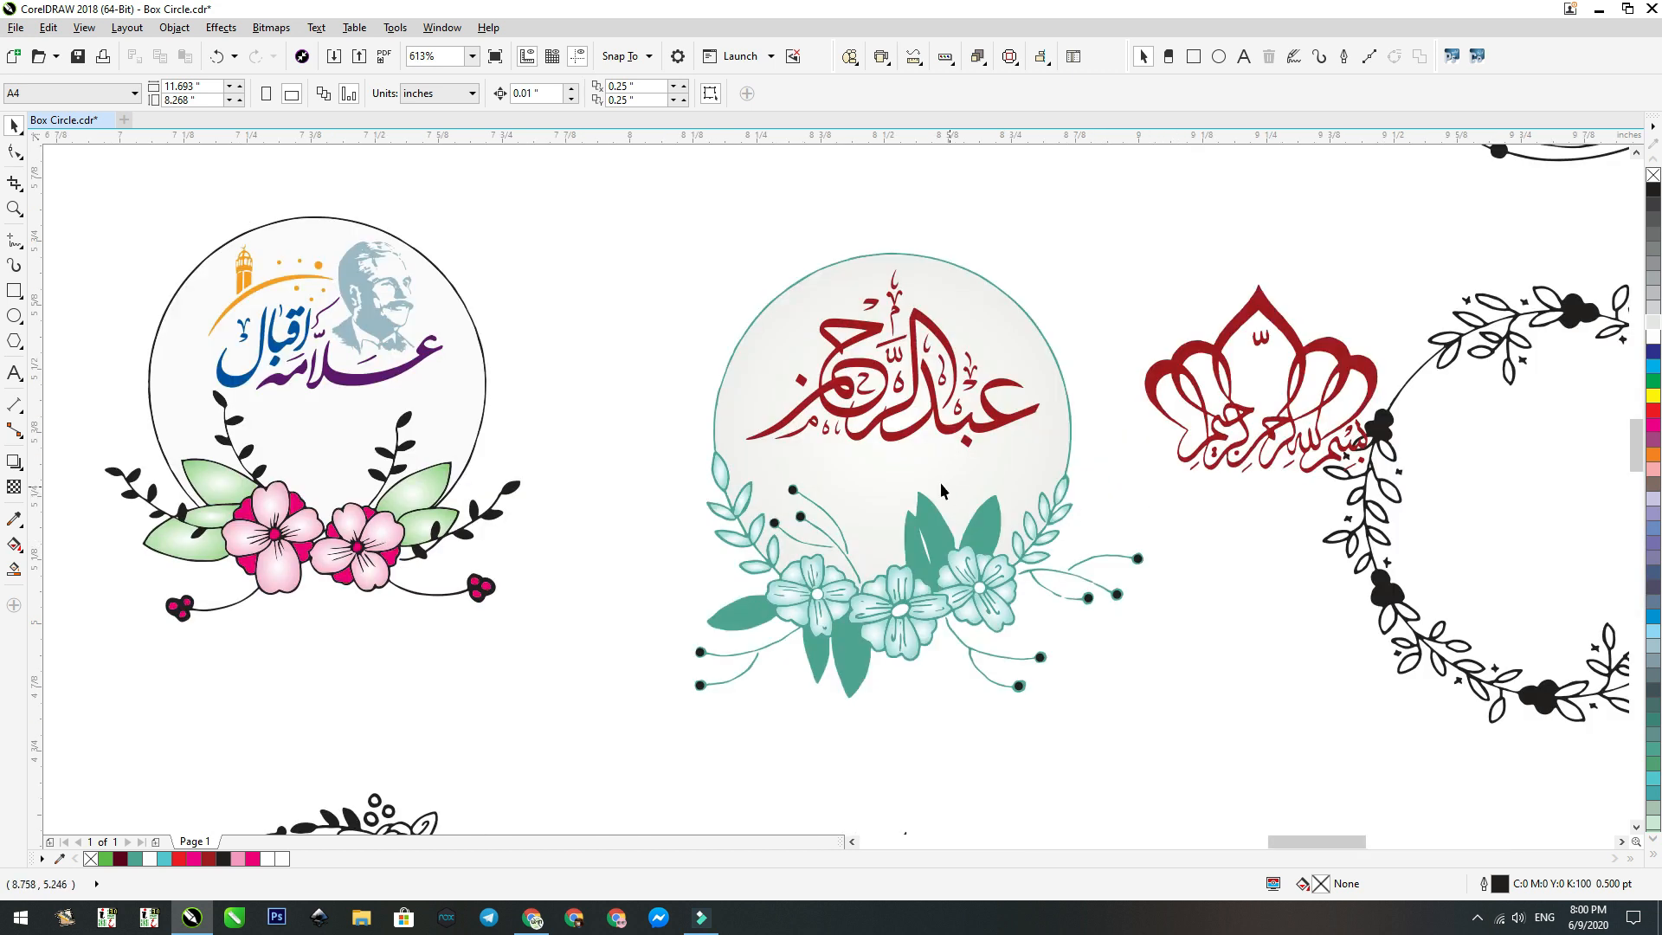
{"action": "left_click_drag", "start_coordinate": [587, 221], "coordinate": [1157, 750]}
{"action": "left_click_drag", "start_coordinate": [967, 578], "coordinate": [946, 522]}
{"action": "scroll", "coordinate": [1082, 578], "scroll_direction": "down", "scroll_amount": 5}
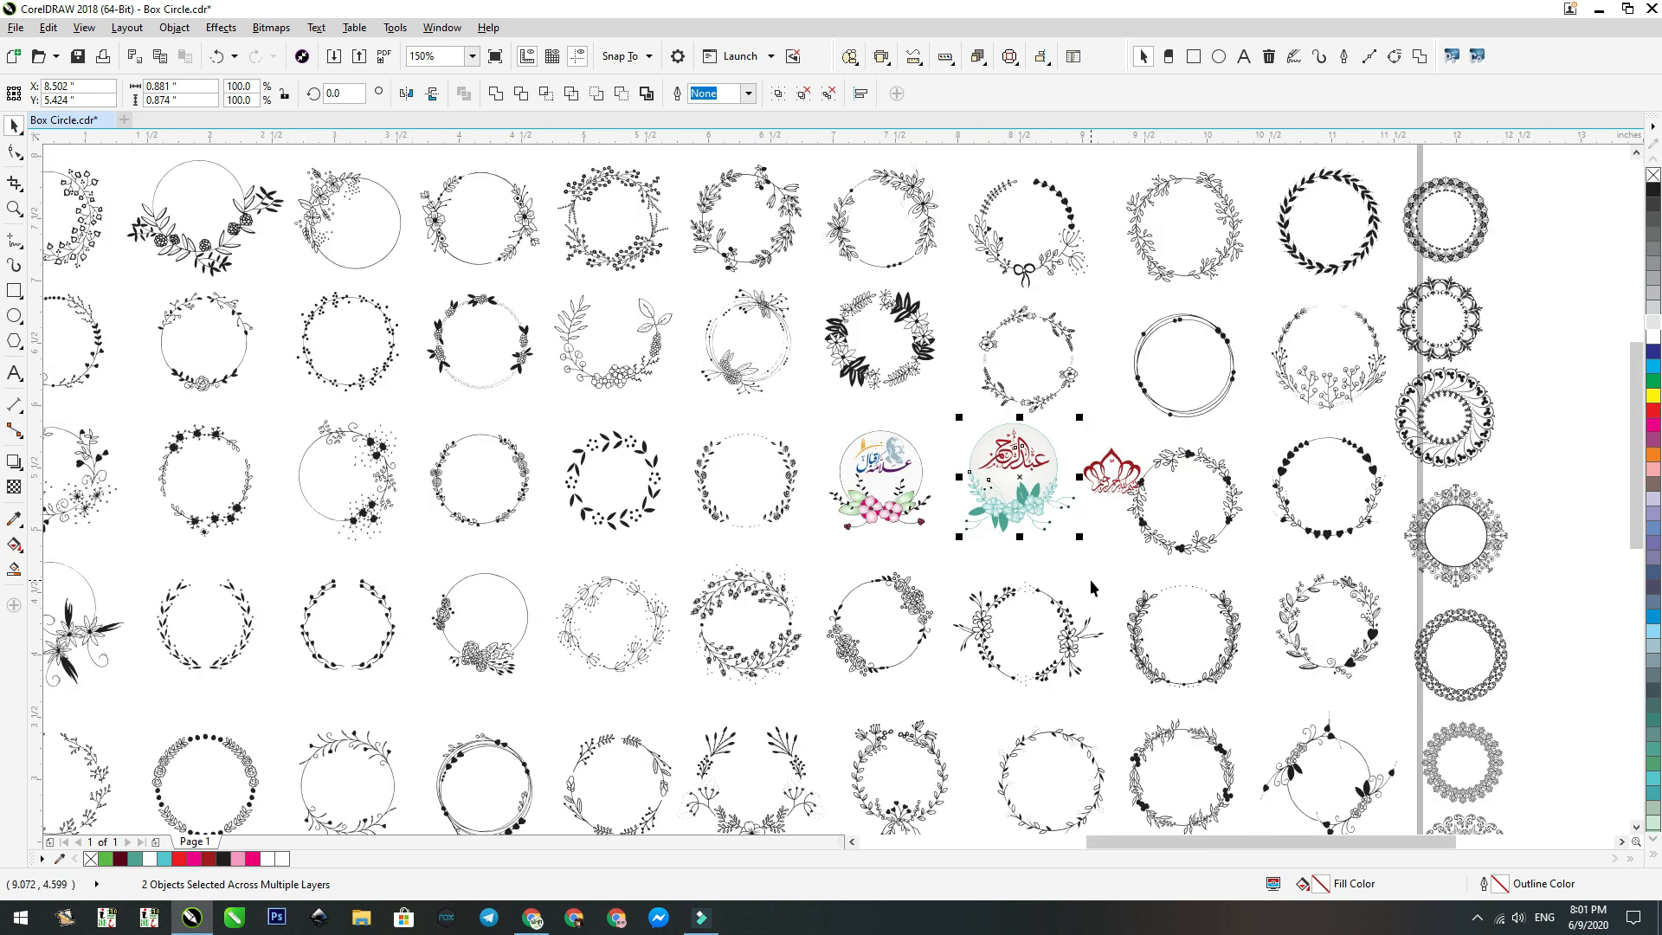
{"action": "scroll", "coordinate": [1075, 577], "scroll_direction": "down", "scroll_amount": 1}
{"action": "key", "text": "F2"}
{"action": "left_click_drag", "start_coordinate": [1356, 609], "coordinate": [523, 445]}
{"action": "scroll", "coordinate": [1073, 485], "scroll_direction": "up", "scroll_amount": 5}
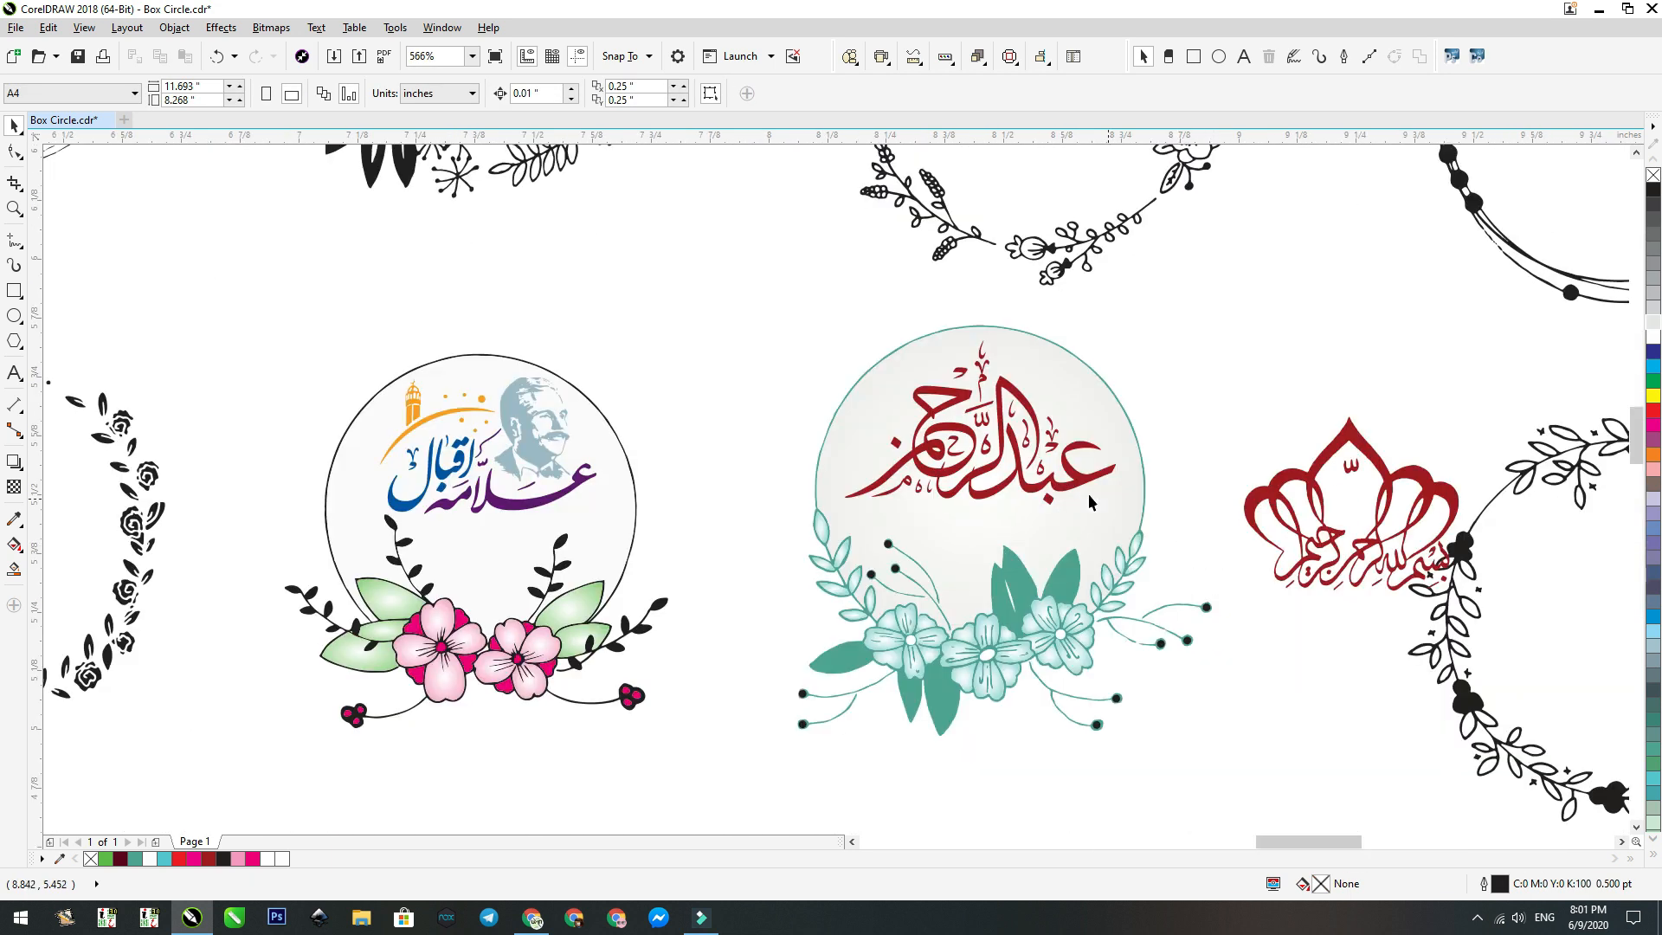
Copy only the purple fill from the portrait logo's lettering onto the first word of the teal frame's red calligraphy.
{"action": "left_click", "coordinate": [1013, 461], "text": "ctrl"}
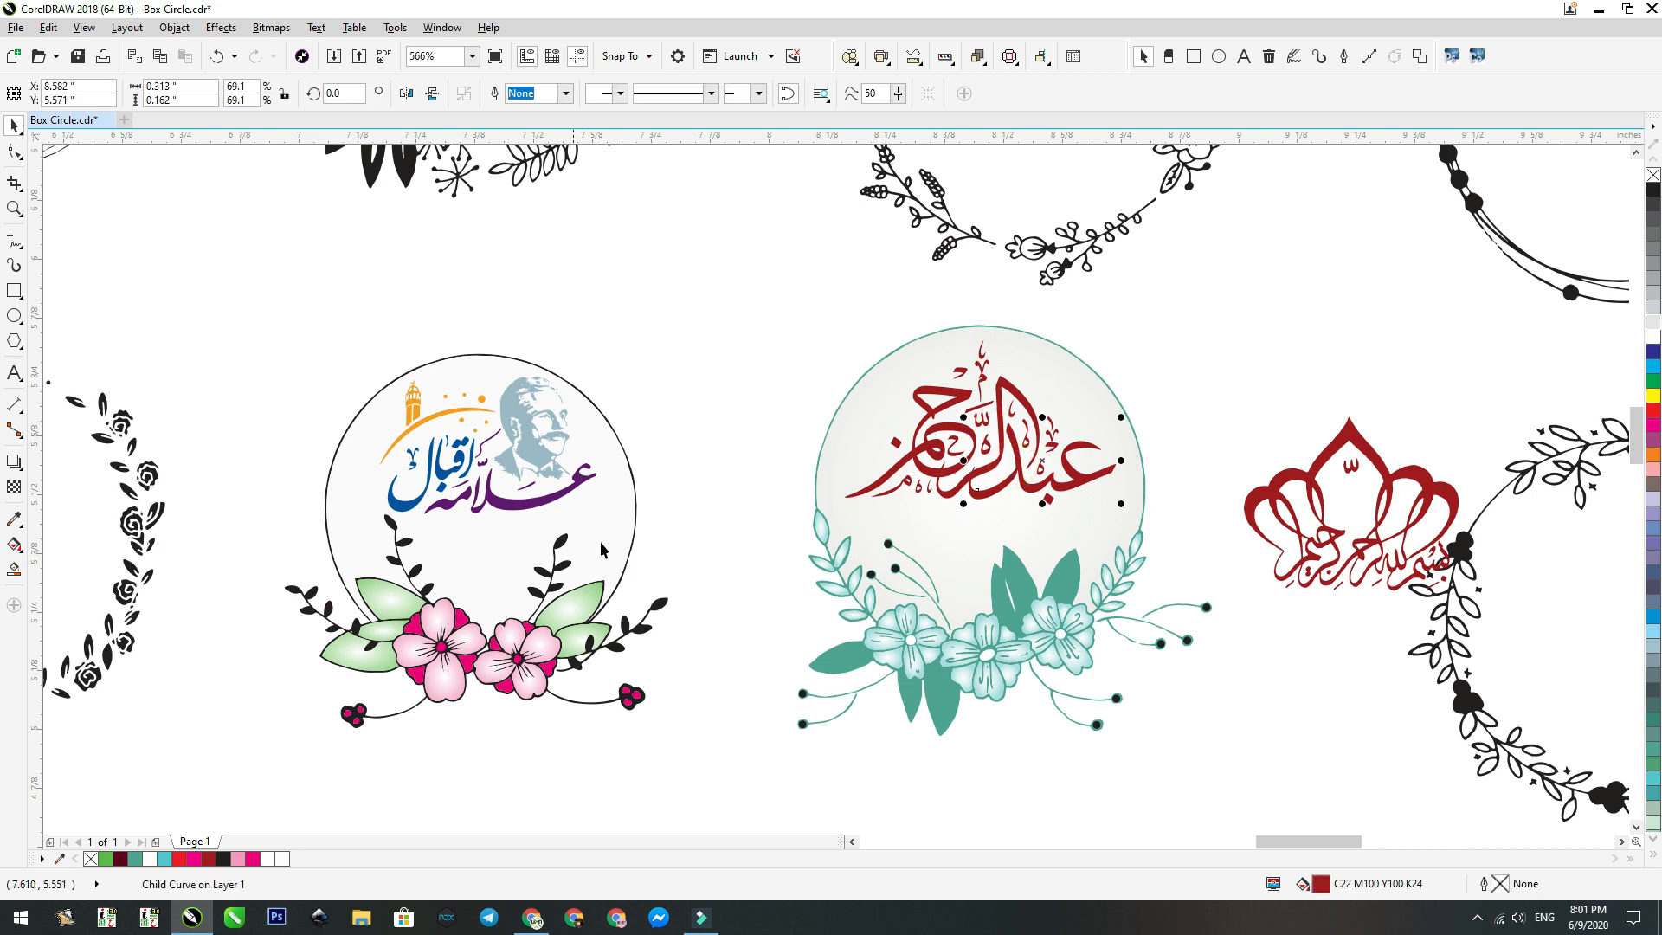
{"action": "key", "text": "ctrl+shift+a"}
{"action": "left_click", "coordinate": [688, 437]}
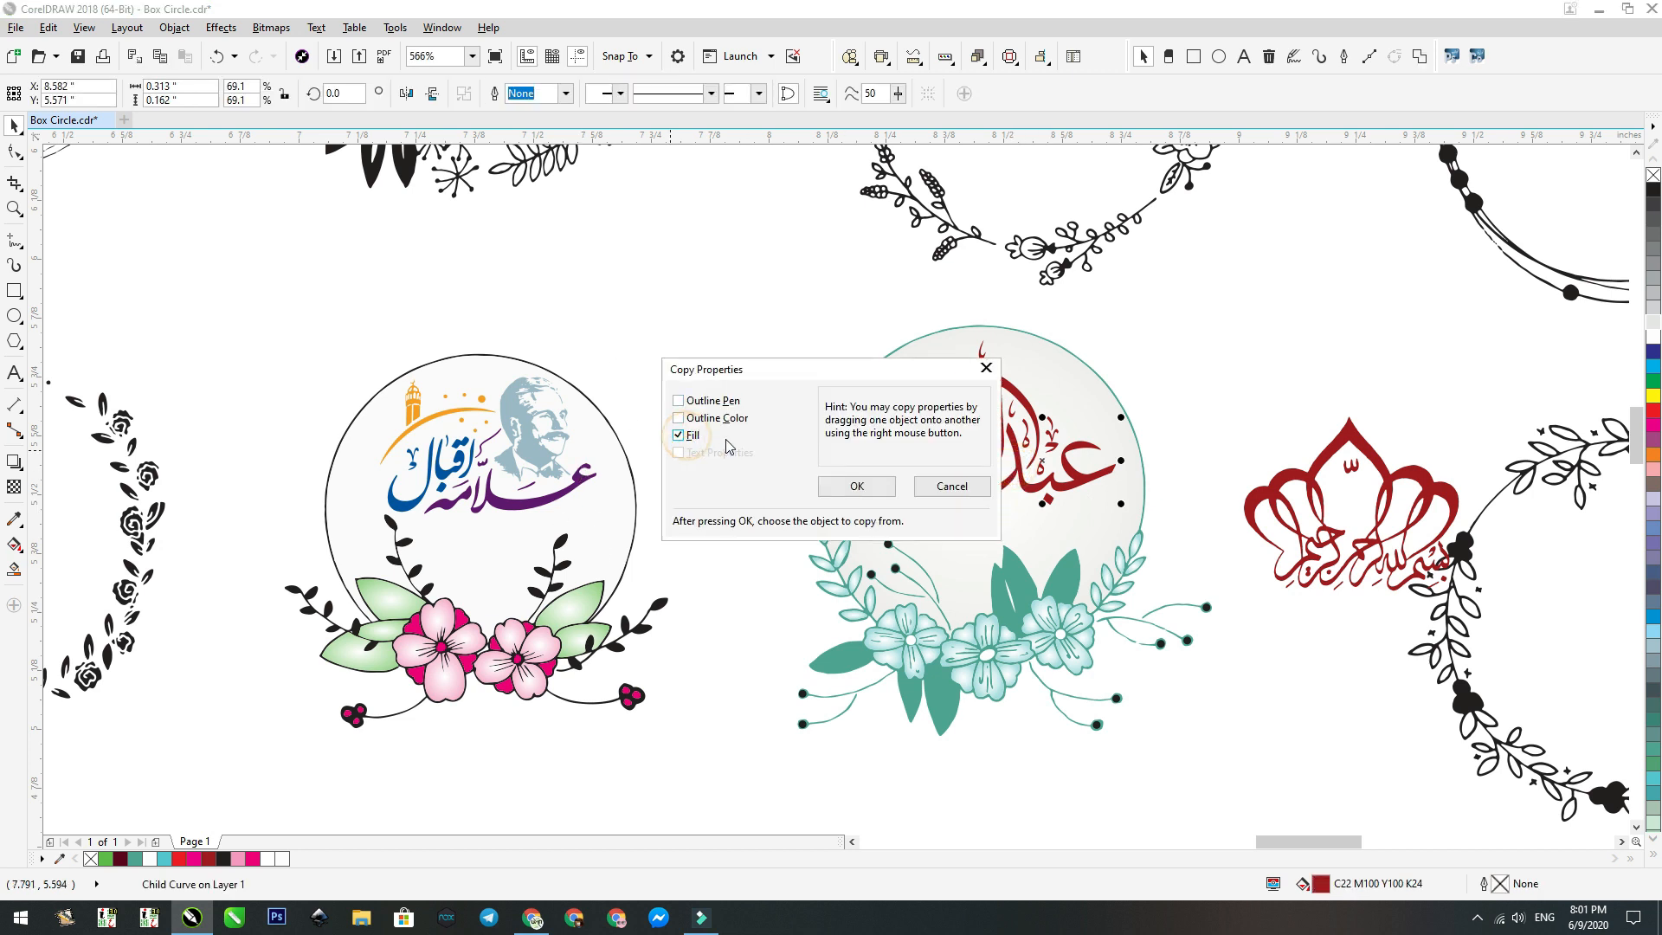
{"action": "left_click", "coordinate": [856, 486]}
Copy the blue fill from the portrait logo's lettering onto the remaining large letters and the diamond dot of the teal frame's calligraphy.
{"action": "left_click", "coordinate": [1001, 385], "text": "ctrl"}
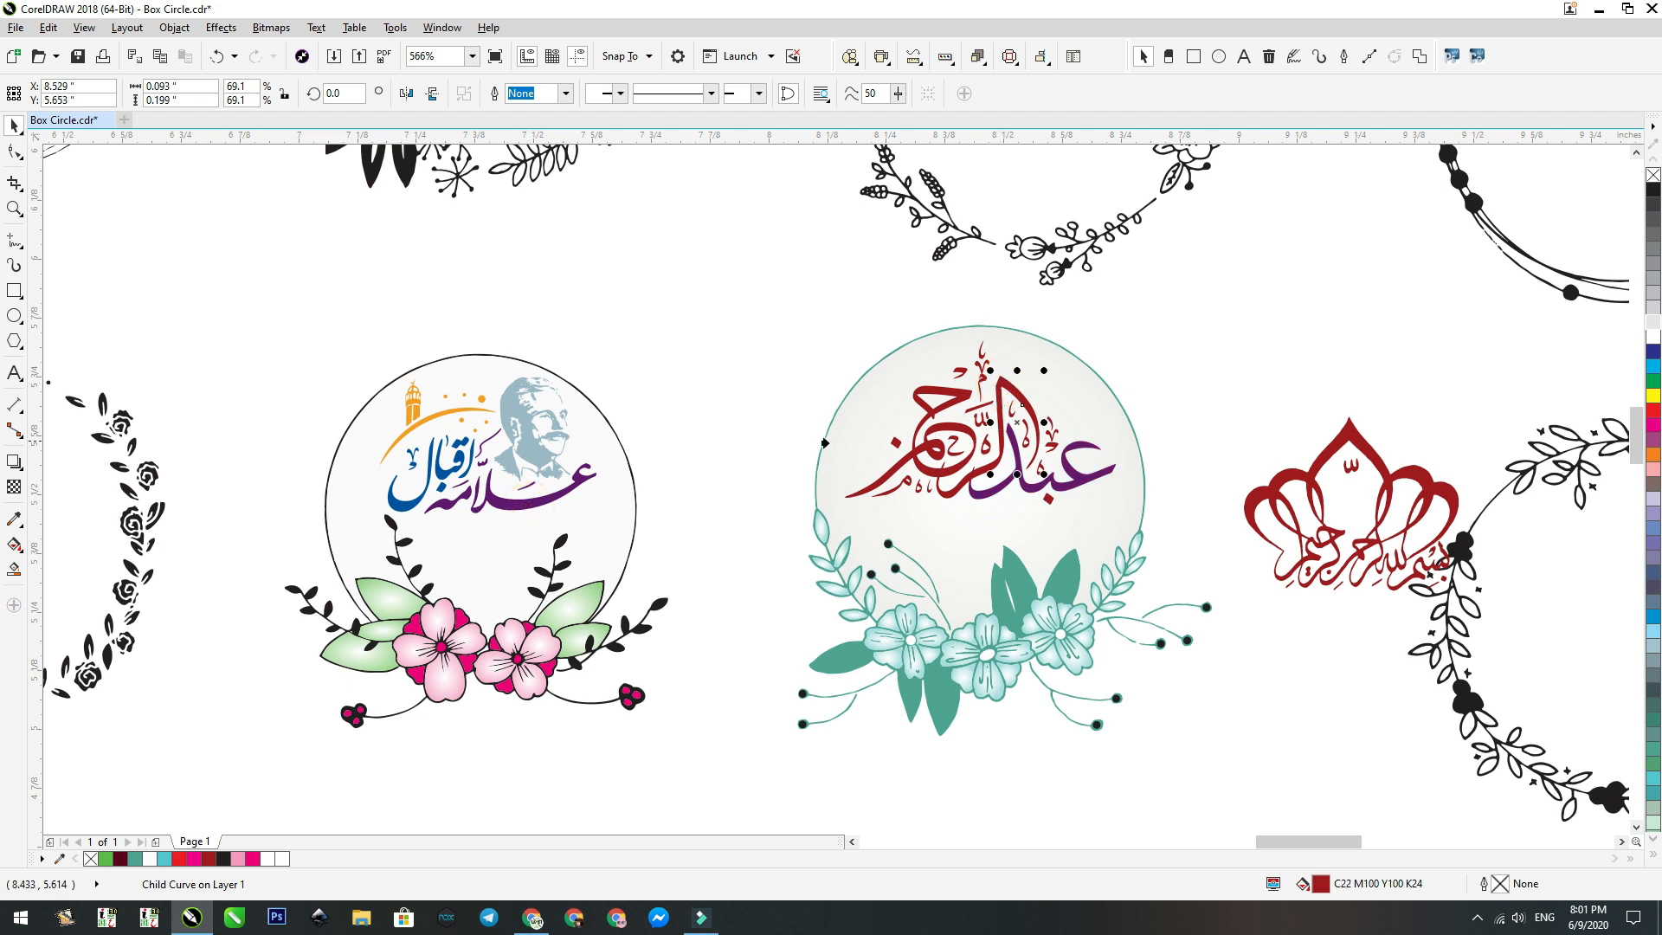
{"action": "left_click", "coordinate": [445, 474]}
{"action": "left_click", "coordinate": [1001, 415], "text": "ctrl"}
{"action": "key", "text": "ctrl+r"}
{"action": "left_click", "coordinate": [999, 396], "text": "ctrl"}
{"action": "key", "text": "ctrl+r"}
{"action": "left_click", "coordinate": [927, 409], "text": "ctrl"}
{"action": "key", "text": "ctrl+r"}
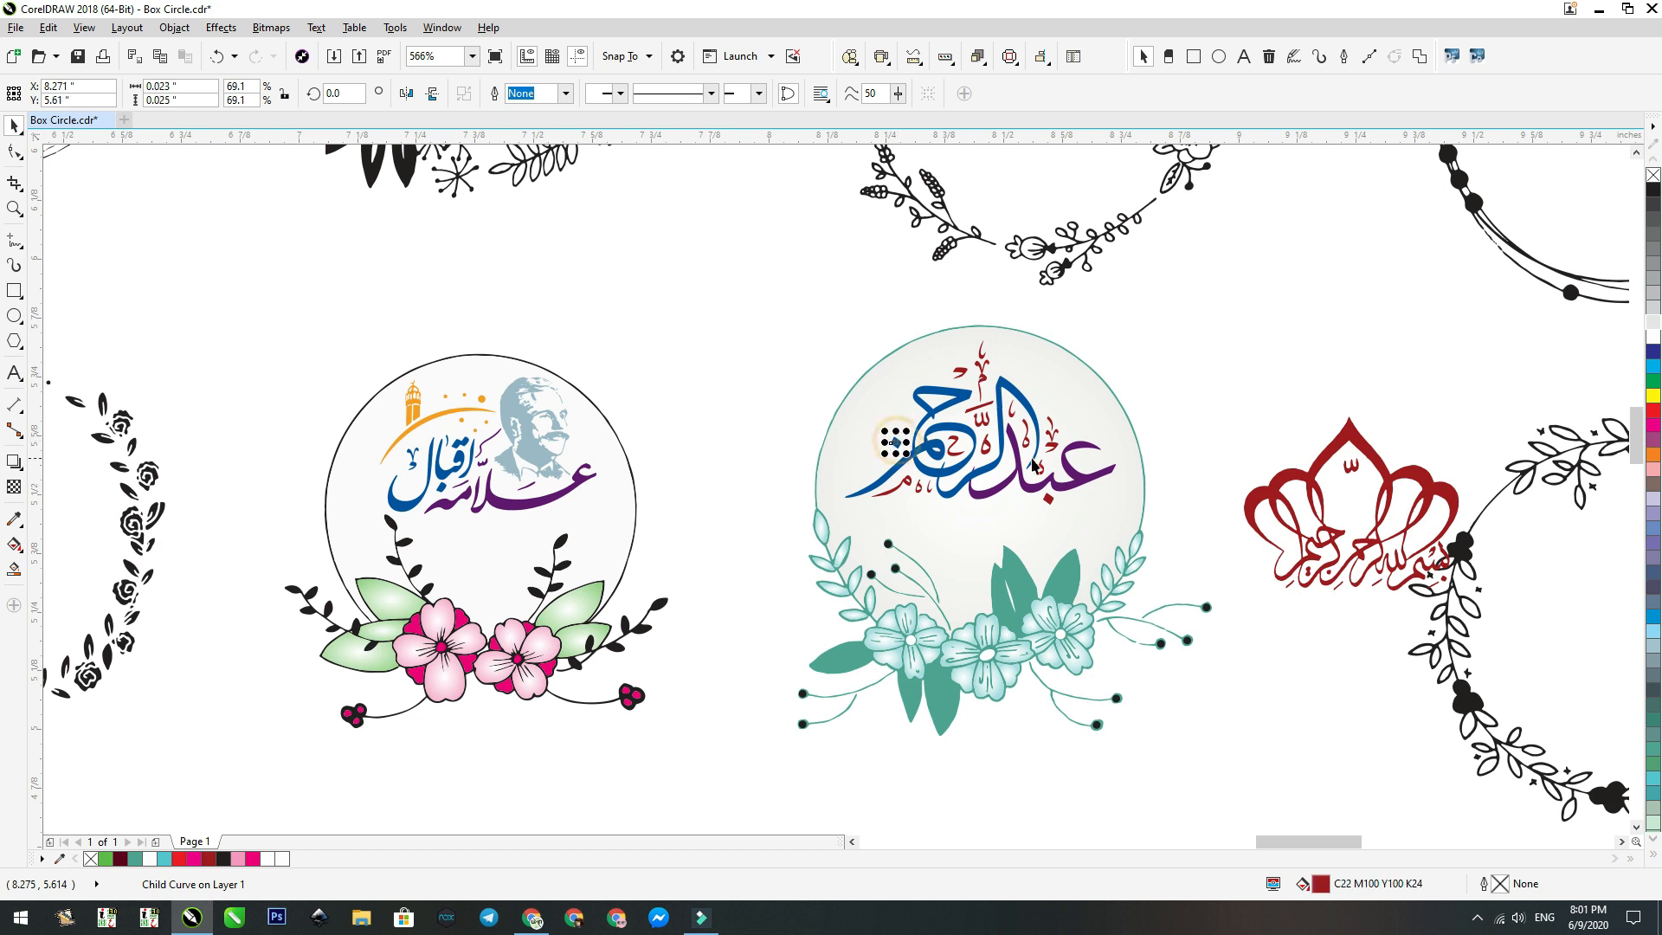
{"action": "left_click", "coordinate": [771, 354]}
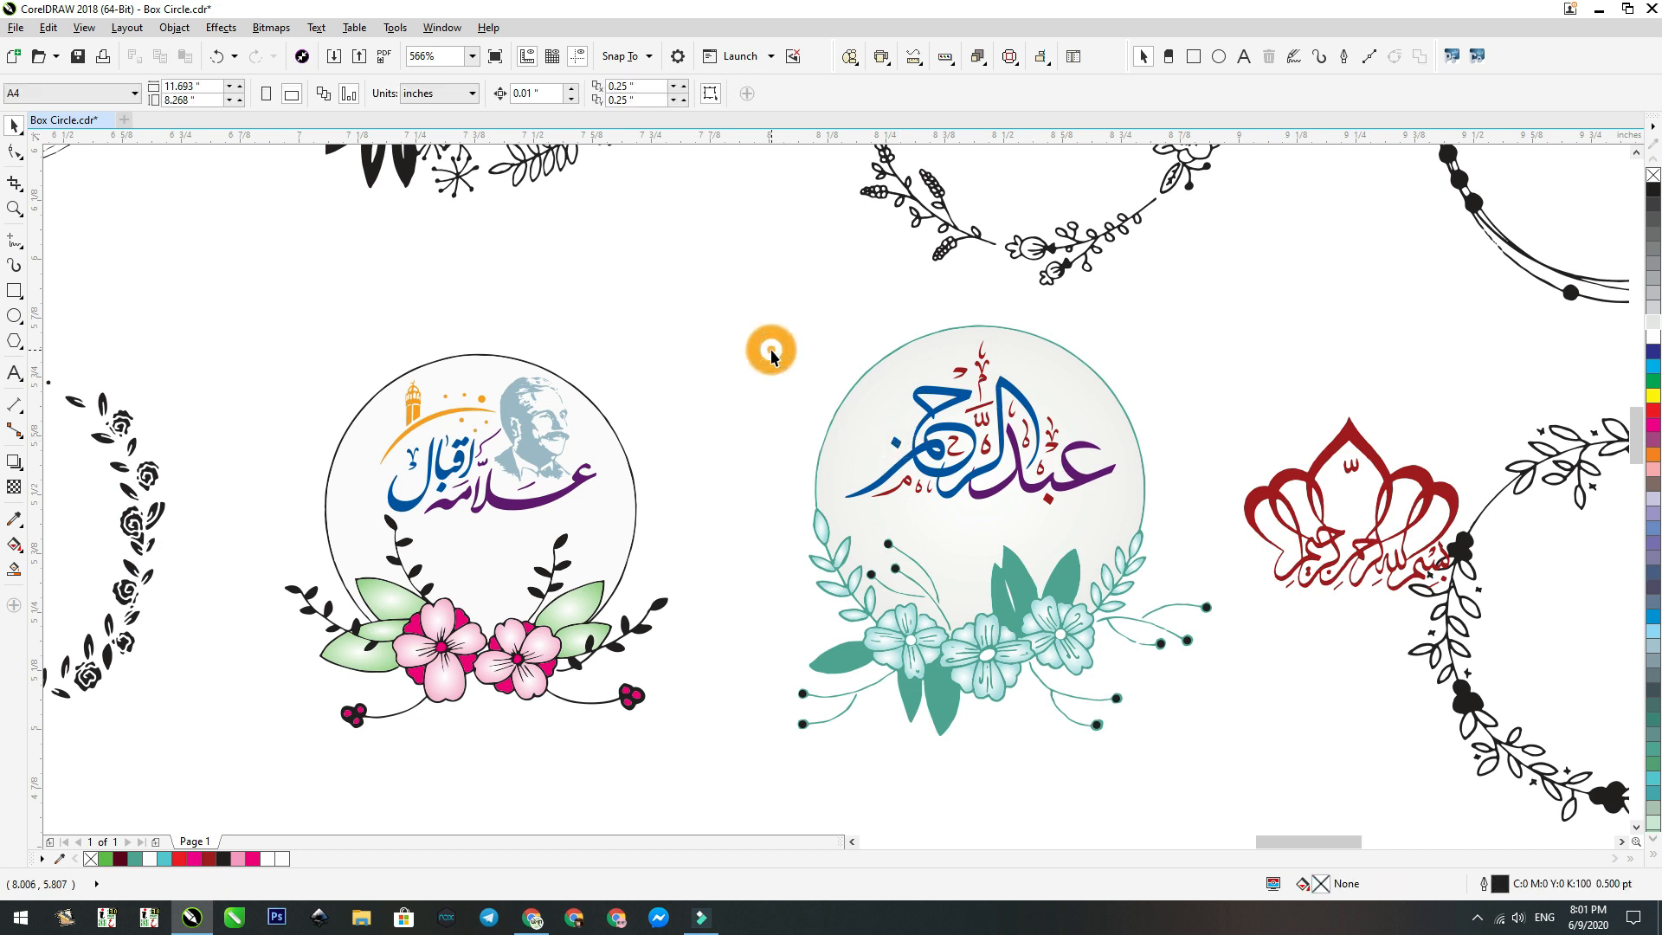
Fill the small mark above the blue lettering and the small mark below its tail with black.
{"action": "left_click", "coordinate": [965, 376], "text": "ctrl"}
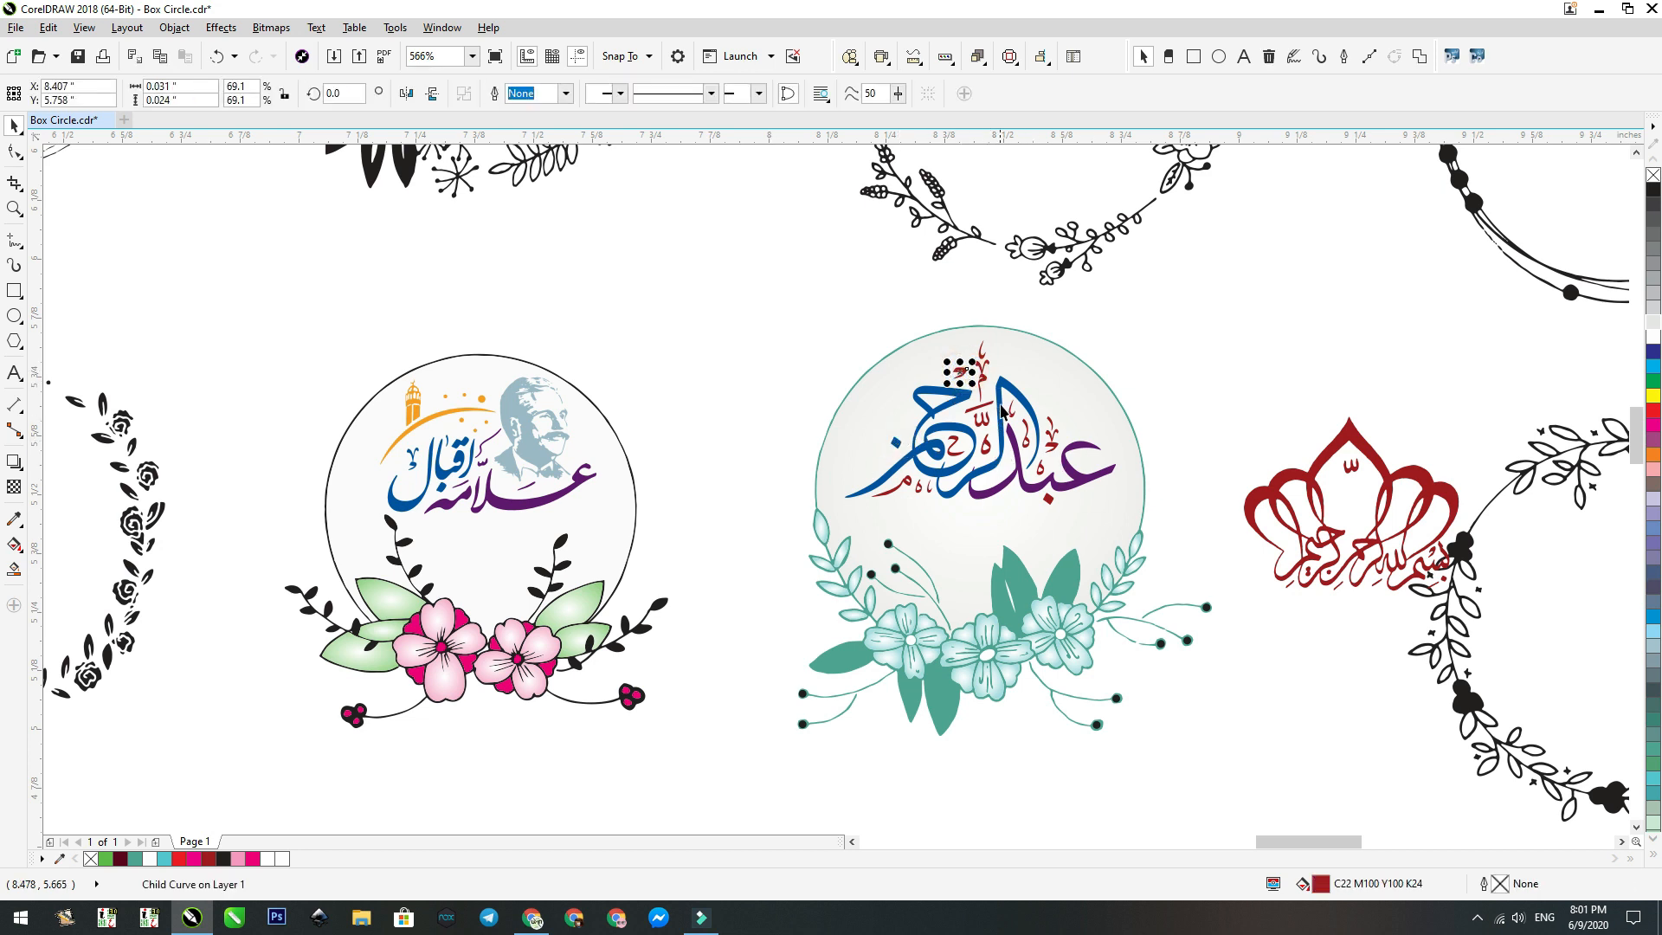
{"action": "key", "text": "ctrl+r"}
{"action": "left_click", "coordinate": [1650, 189]}
{"action": "left_click", "coordinate": [912, 487], "text": "ctrl"}
{"action": "key", "text": "ctrl+r"}
Repeat the black fill on all remaining red diacritic marks of the calligraphy, including the dot under the purple word.
{"action": "scroll", "coordinate": [1160, 449], "scroll_direction": "up", "scroll_amount": 2}
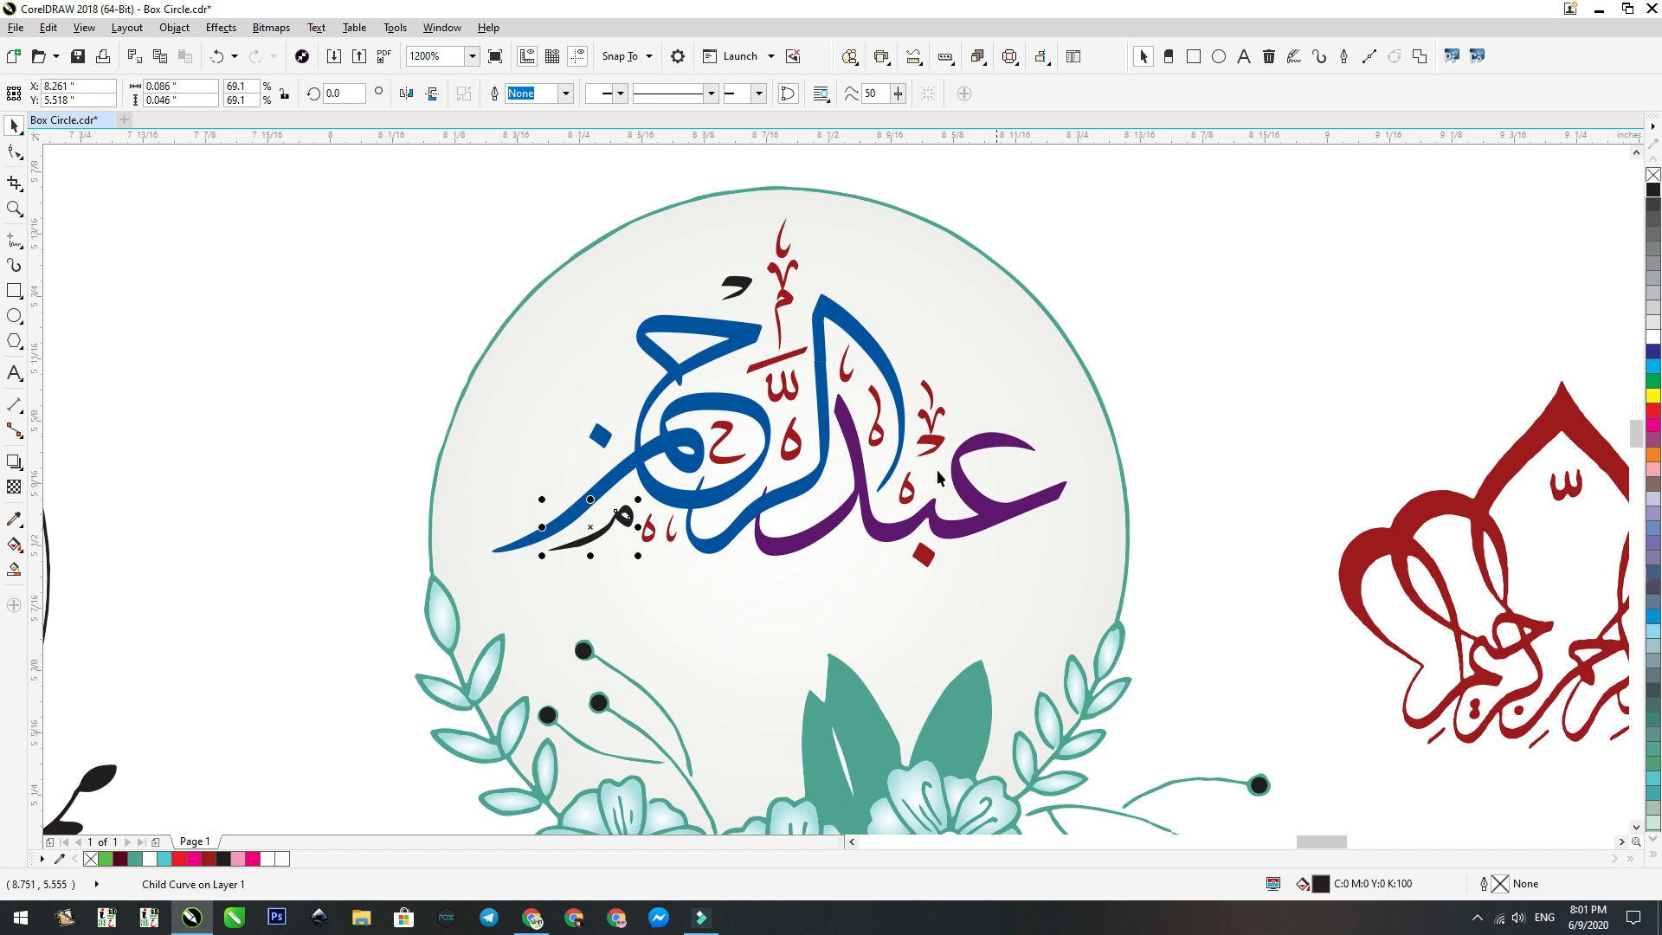
{"action": "left_click", "coordinate": [728, 456], "text": "ctrl"}
{"action": "key", "text": "ctrl+r"}
{"action": "left_click", "coordinate": [650, 537], "text": "ctrl"}
{"action": "key", "text": "ctrl+r"}
{"action": "left_click", "coordinate": [670, 534], "text": "ctrl"}
{"action": "key", "text": "ctrl+r"}
{"action": "left_click", "coordinate": [789, 446], "text": "ctrl"}
{"action": "key", "text": "ctrl+r"}
{"action": "left_click", "coordinate": [785, 389], "text": "ctrl"}
{"action": "key", "text": "ctrl+r"}
{"action": "left_click", "coordinate": [795, 352], "text": "ctrl"}
{"action": "key", "text": "ctrl+r"}
{"action": "left_click", "coordinate": [783, 287], "text": "ctrl"}
{"action": "key", "text": "ctrl+r"}
{"action": "left_click", "coordinate": [780, 240], "text": "ctrl"}
{"action": "key", "text": "ctrl+r"}
{"action": "key", "text": "ctrl+r"}
{"action": "left_click", "coordinate": [844, 374], "text": "ctrl"}
{"action": "key", "text": "ctrl+r"}
{"action": "left_click", "coordinate": [877, 424], "text": "ctrl"}
{"action": "key", "text": "ctrl+r"}
{"action": "left_click", "coordinate": [928, 420], "text": "ctrl"}
{"action": "key", "text": "ctrl+r"}
{"action": "left_click", "coordinate": [926, 390], "text": "ctrl"}
{"action": "key", "text": "ctrl+r"}
{"action": "left_click", "coordinate": [906, 491], "text": "ctrl"}
{"action": "key", "text": "ctrl+r"}
{"action": "left_click", "coordinate": [924, 553], "text": "ctrl"}
{"action": "key", "text": "ctrl+r"}
{"action": "scroll", "coordinate": [1348, 433], "scroll_direction": "down", "scroll_amount": 1}
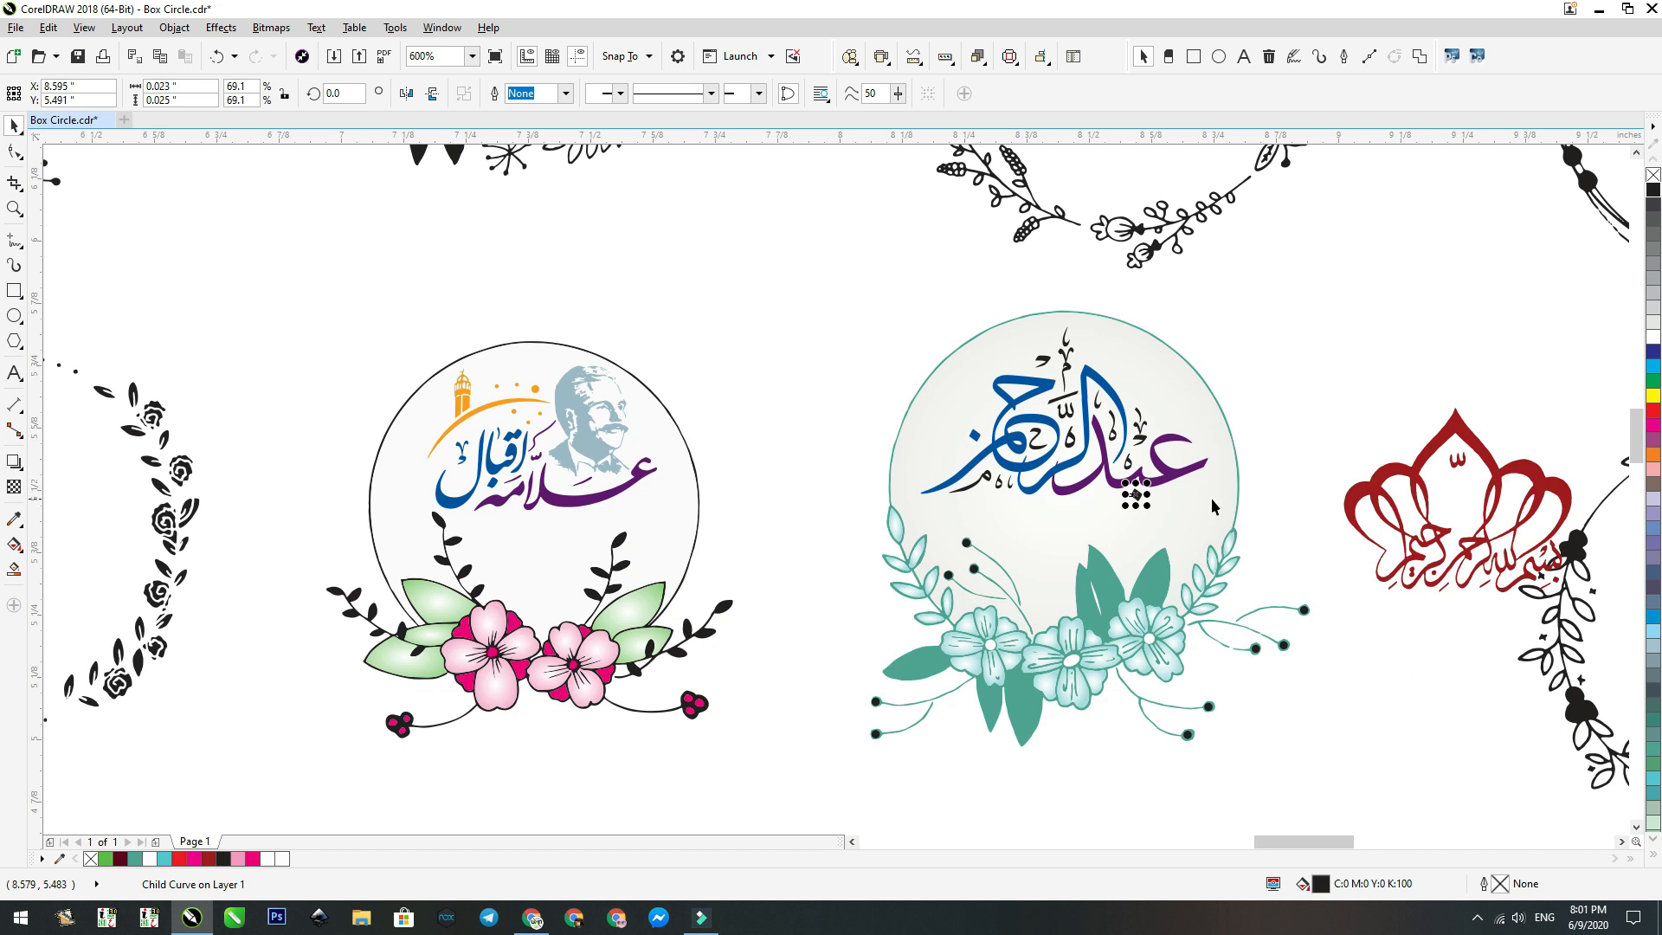
Colour the diamond dot beside the blue lettering red and copy the purple word's fill onto the dot beneath that word.
{"action": "left_click", "coordinate": [1653, 413]}
{"action": "left_click", "coordinate": [972, 435], "text": "ctrl"}
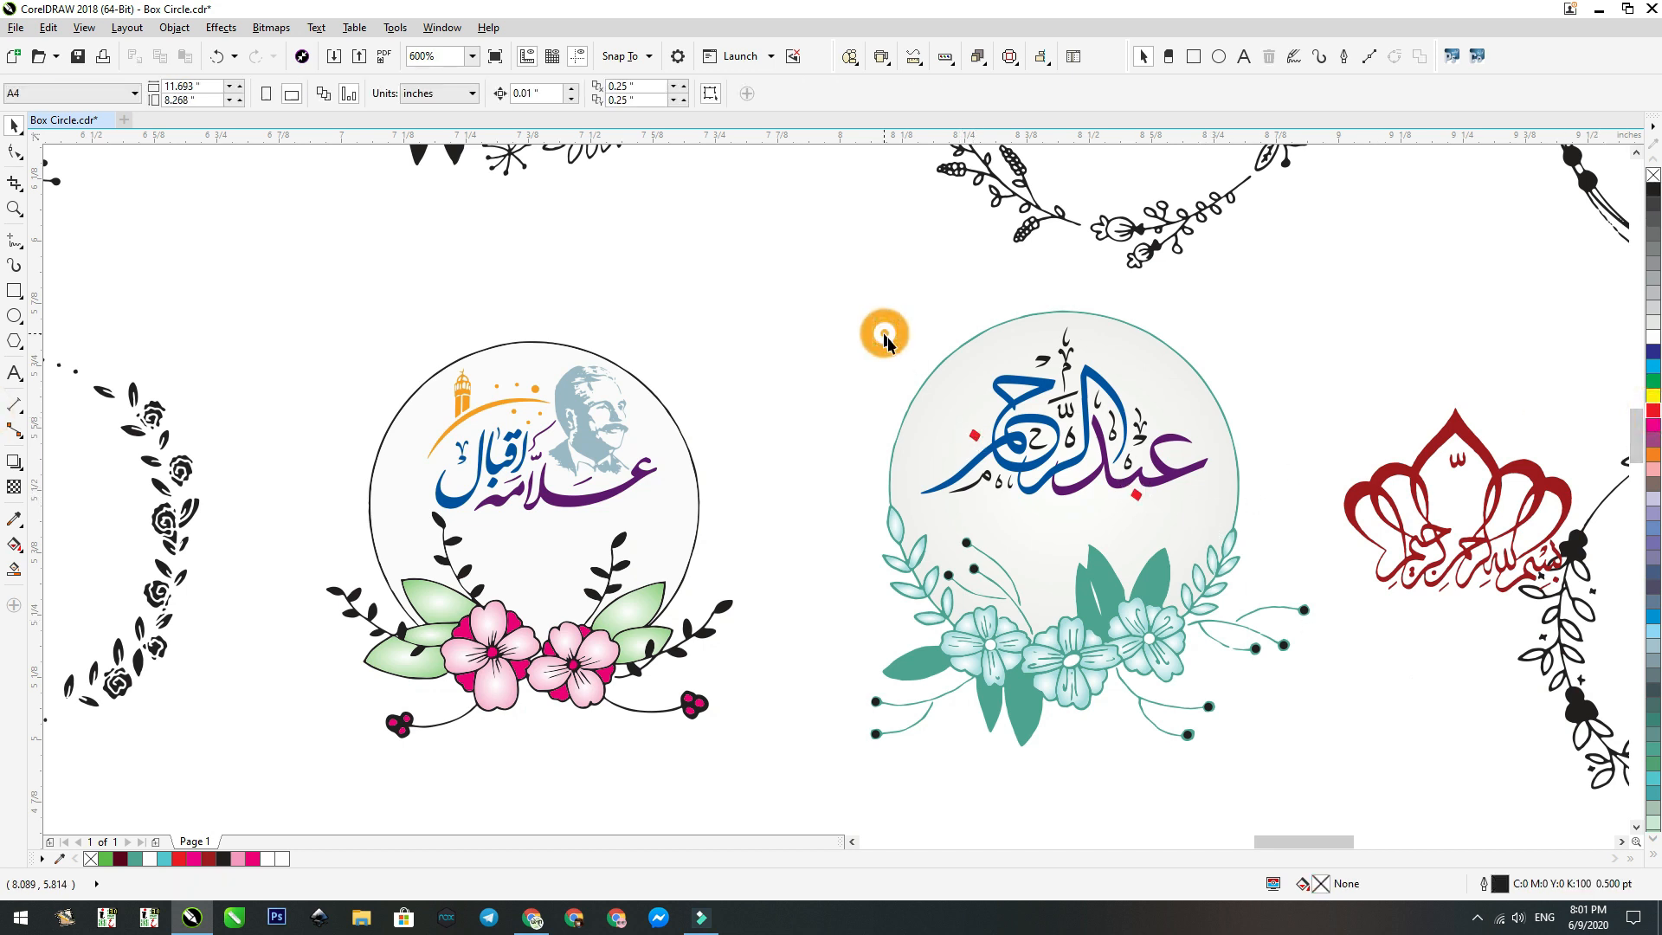
{"action": "left_click", "coordinate": [1143, 495], "text": "ctrl"}
{"action": "key", "text": "ctrl+shift+a"}
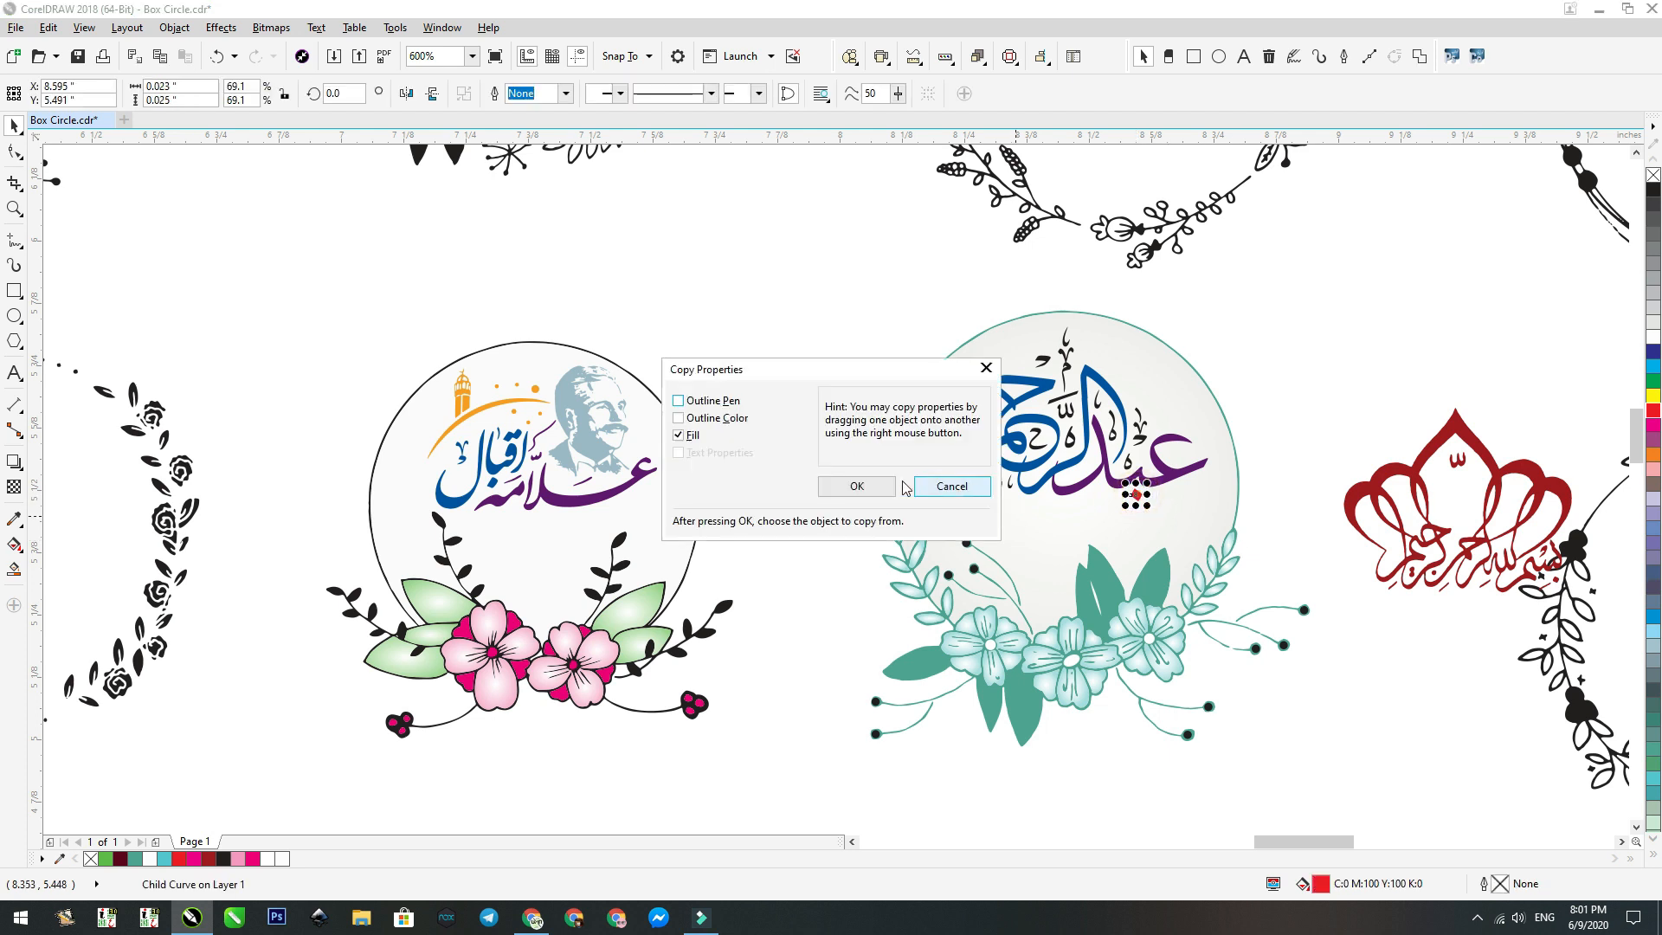
{"action": "left_click", "coordinate": [854, 486]}
{"action": "left_click", "coordinate": [1167, 473]}
{"action": "left_click", "coordinate": [1291, 374]}
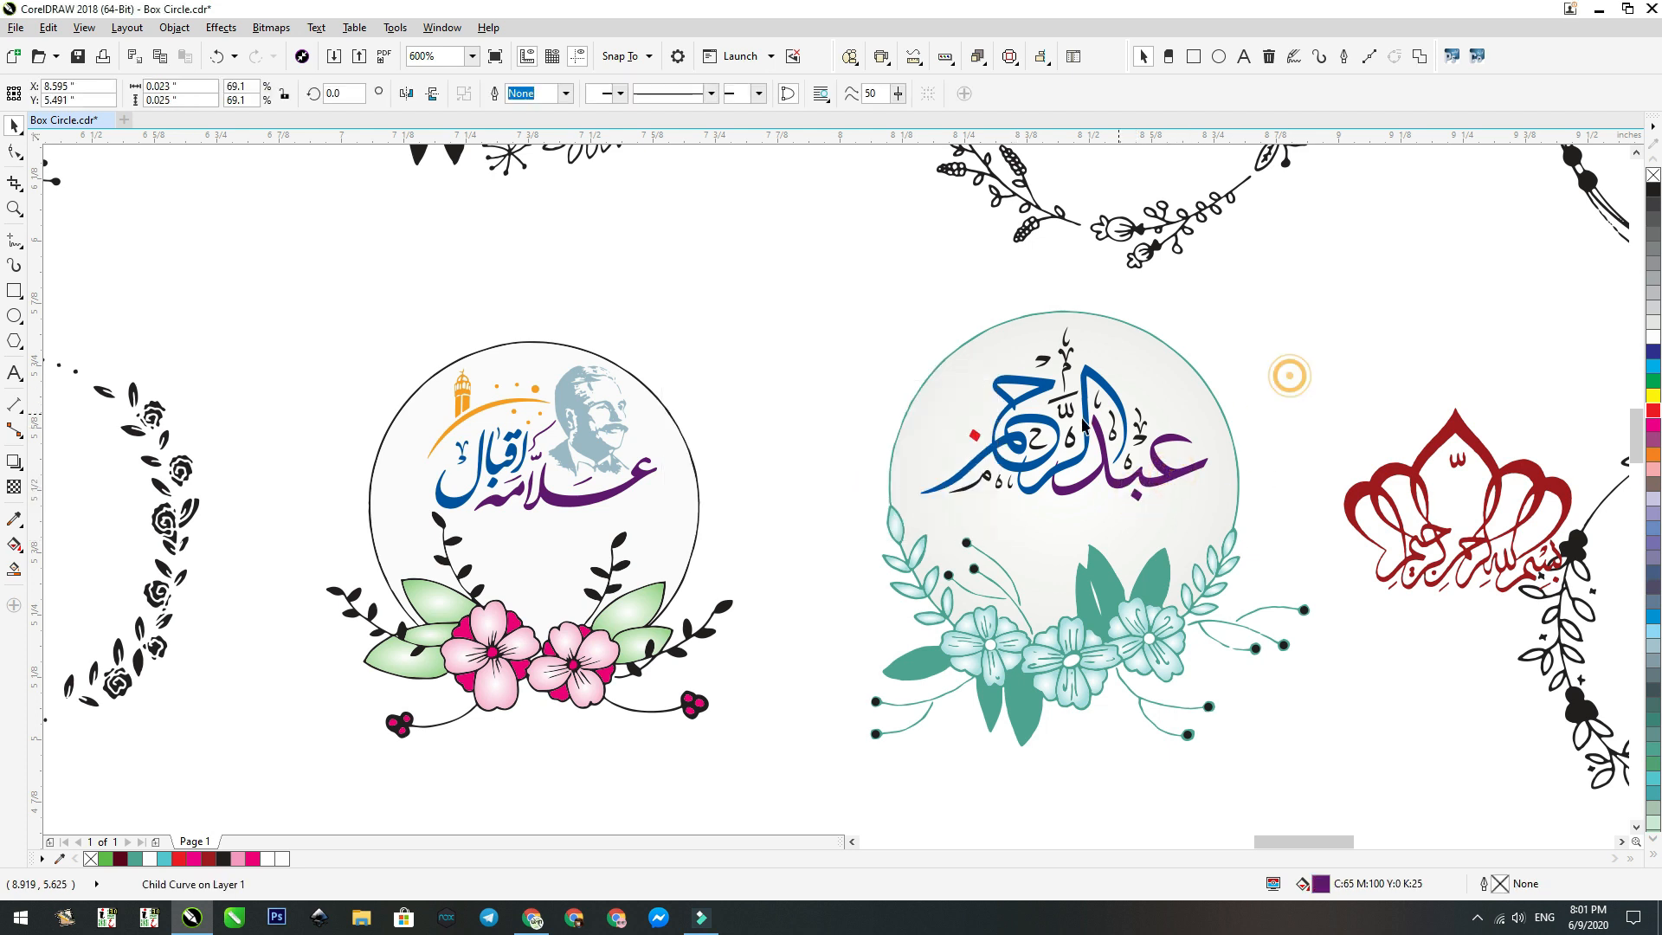
Enlarge the red diamond dot beside the blue lettering.
{"action": "left_click", "coordinate": [975, 434], "text": "ctrl"}
{"action": "left_click_drag", "start_coordinate": [957, 416], "coordinate": [936, 396]}
{"action": "left_click", "coordinate": [731, 339]}
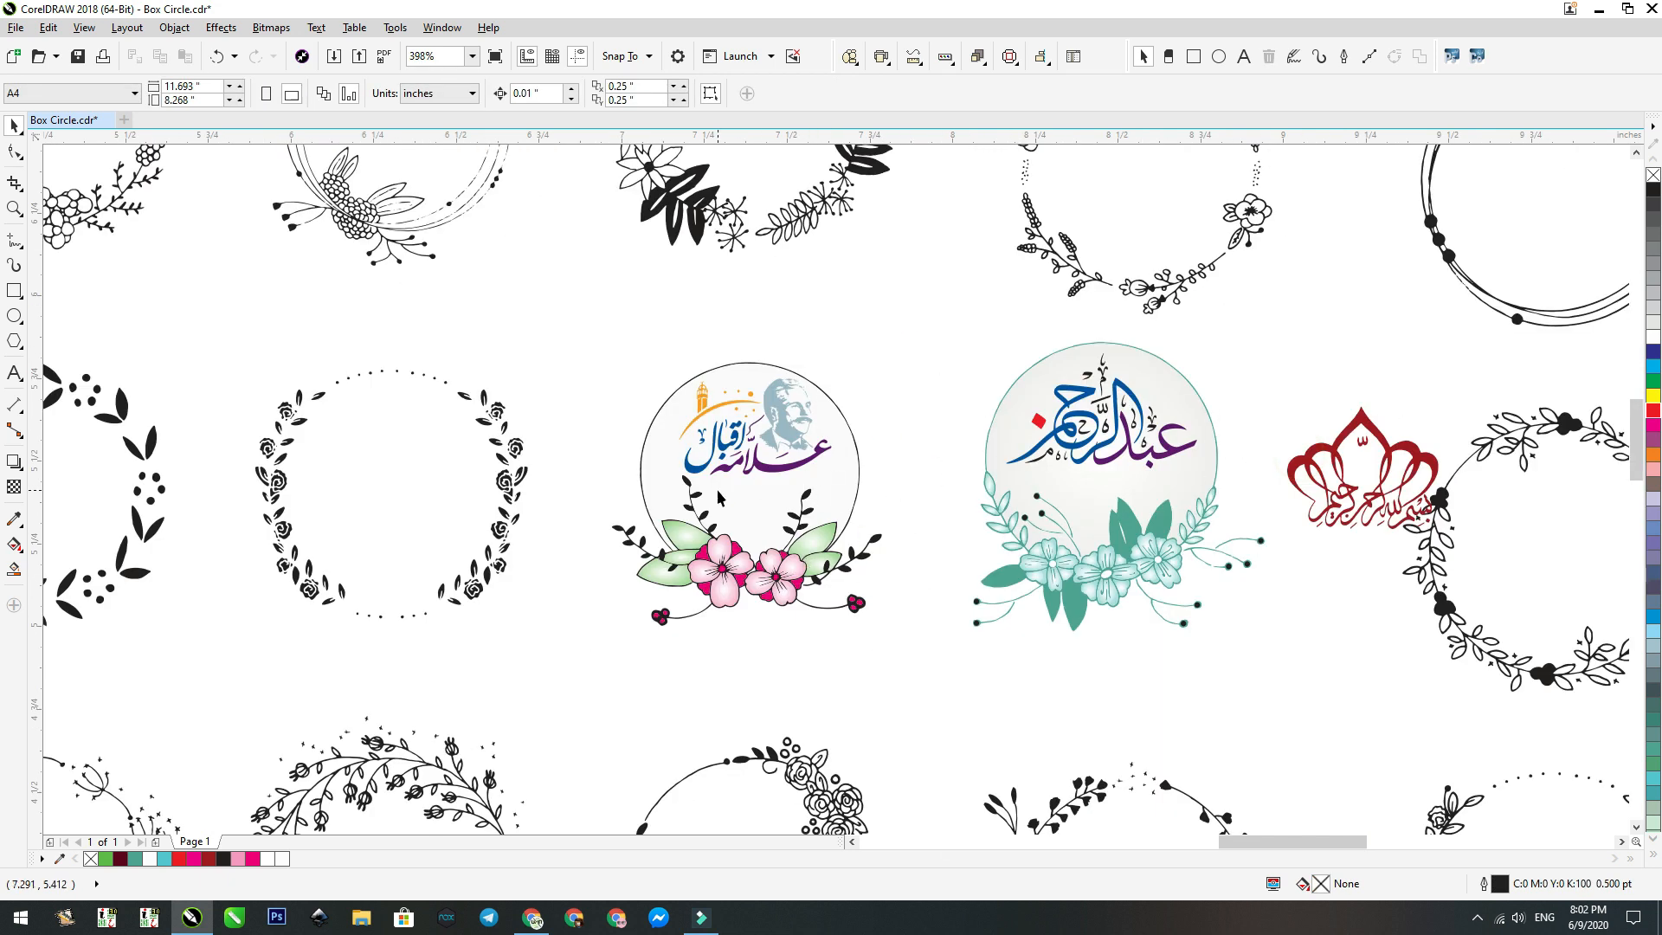
{"action": "scroll", "coordinate": [807, 499], "scroll_direction": "up", "scroll_amount": 2}
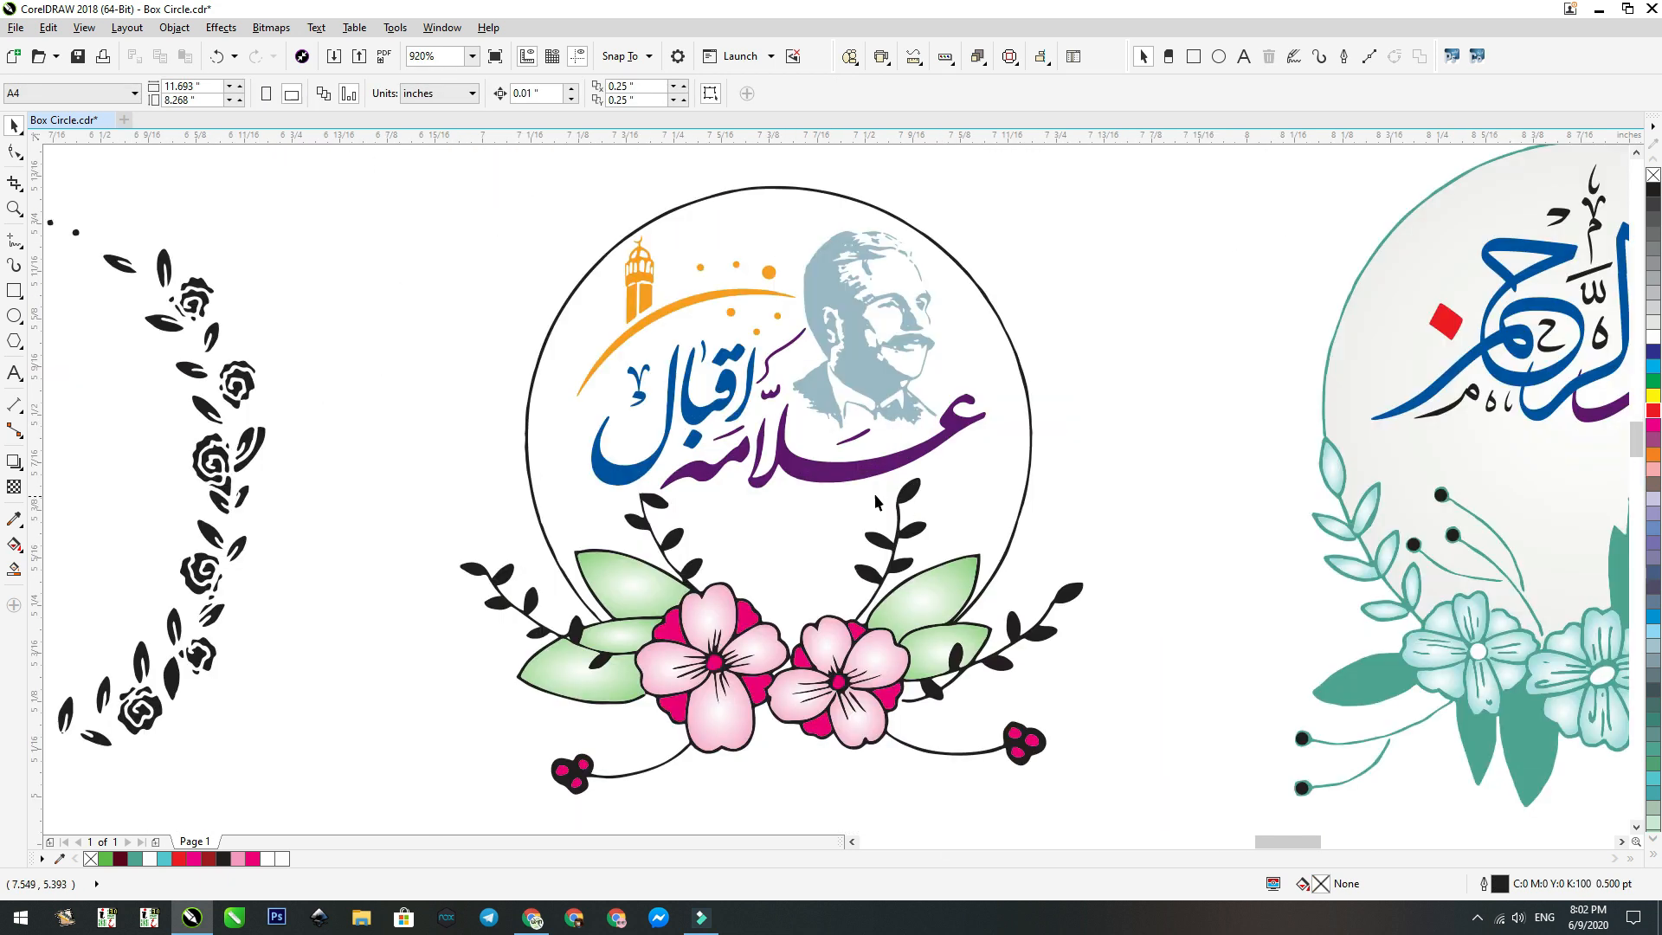
{"action": "scroll", "coordinate": [826, 481], "scroll_direction": "down", "scroll_amount": 4}
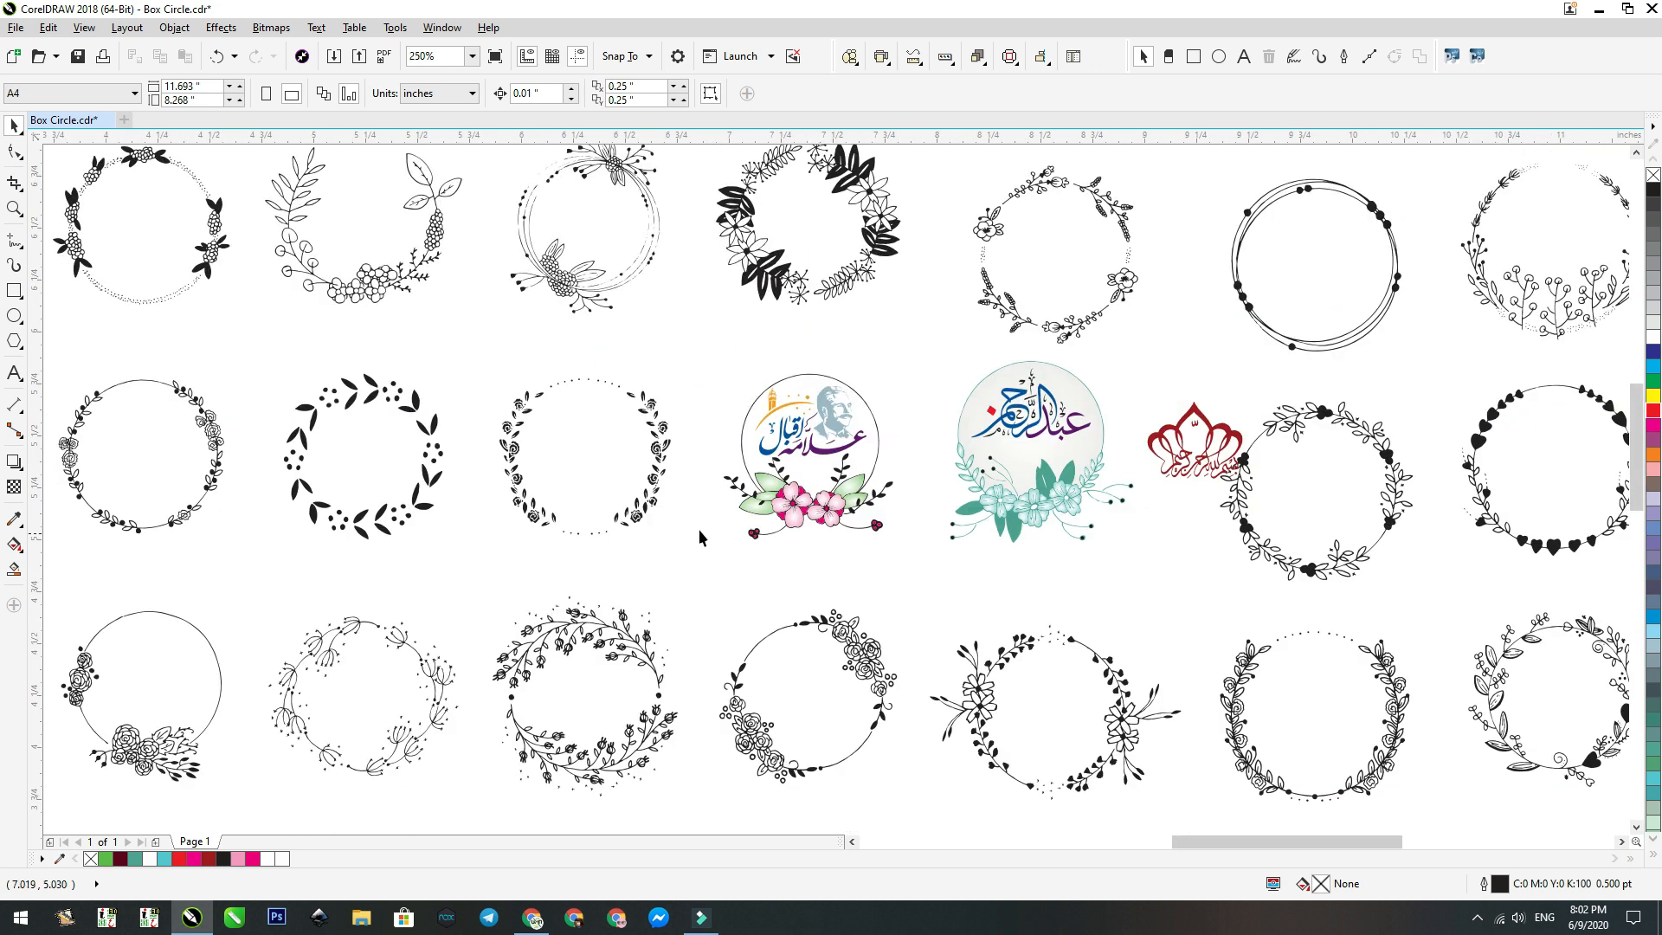
{"action": "scroll", "coordinate": [676, 503], "scroll_direction": "down", "scroll_amount": 3}
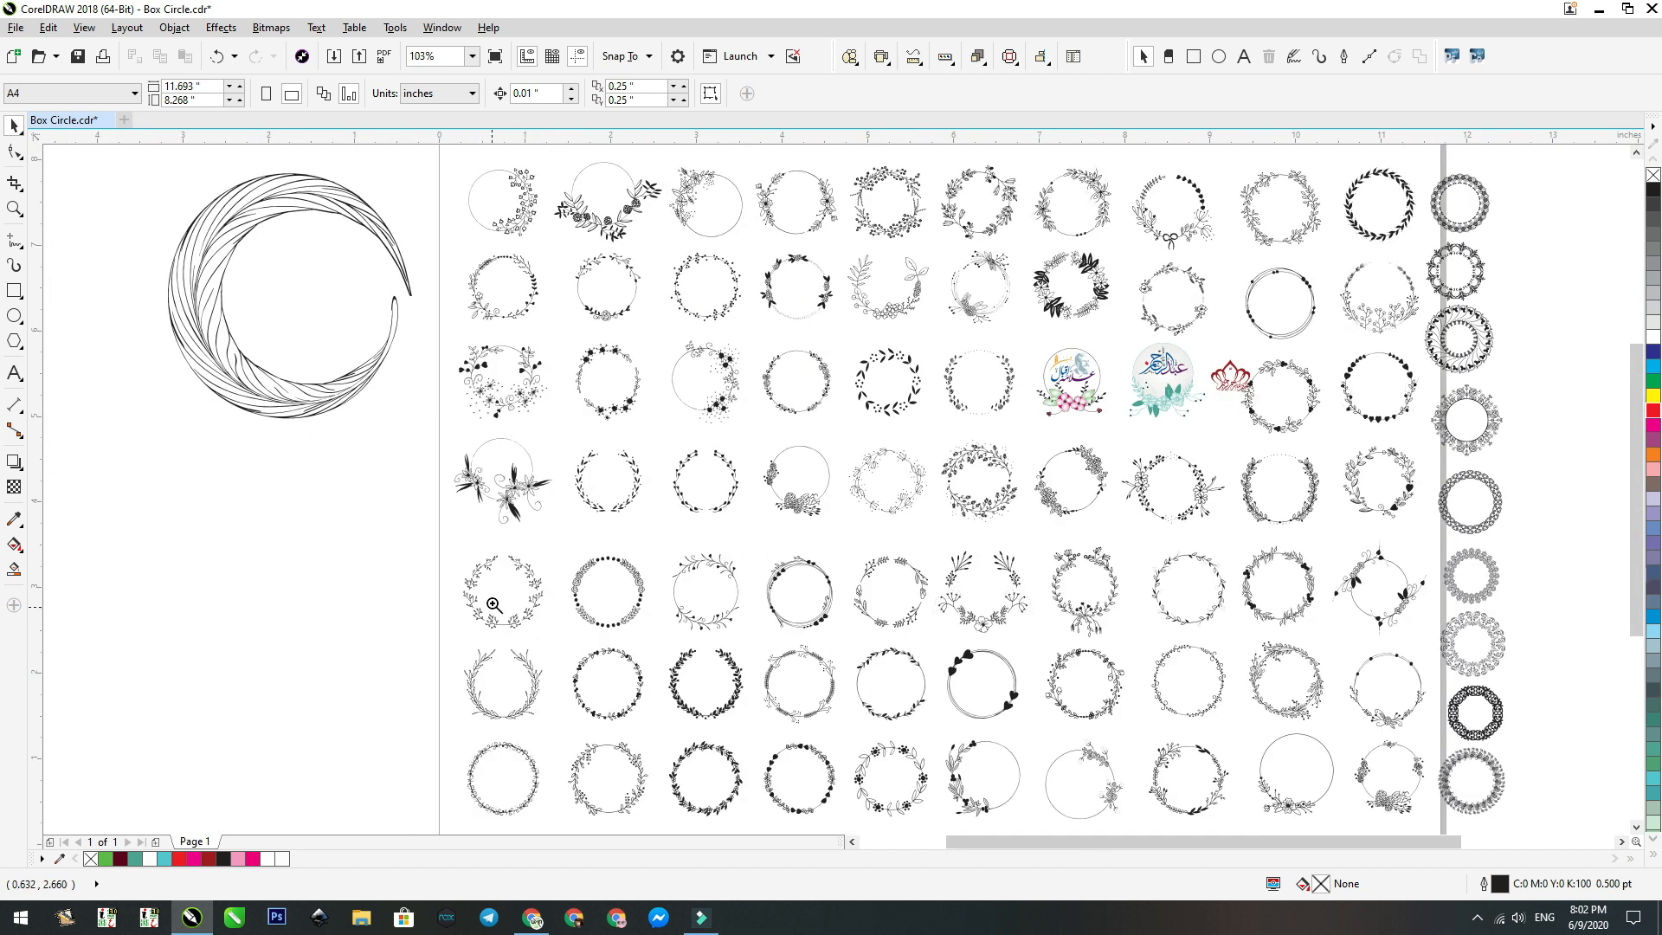
{"action": "left_click_drag", "start_coordinate": [501, 720], "coordinate": [1087, 804]}
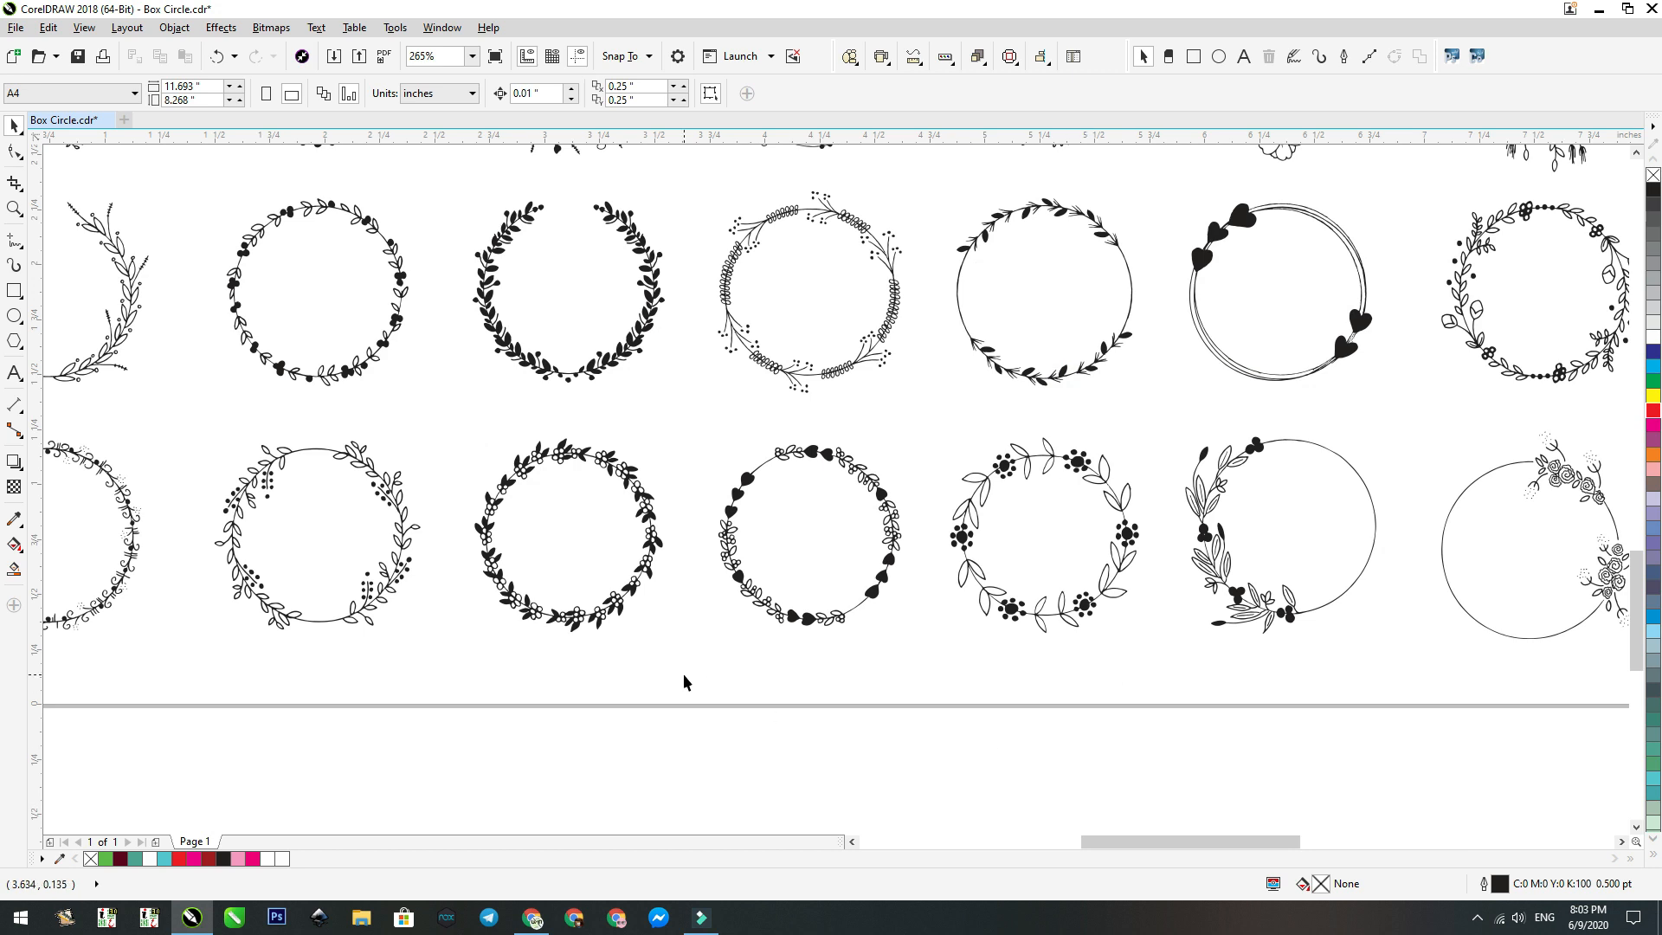
{"action": "key", "text": "F4"}
{"action": "key", "text": "Tab"}
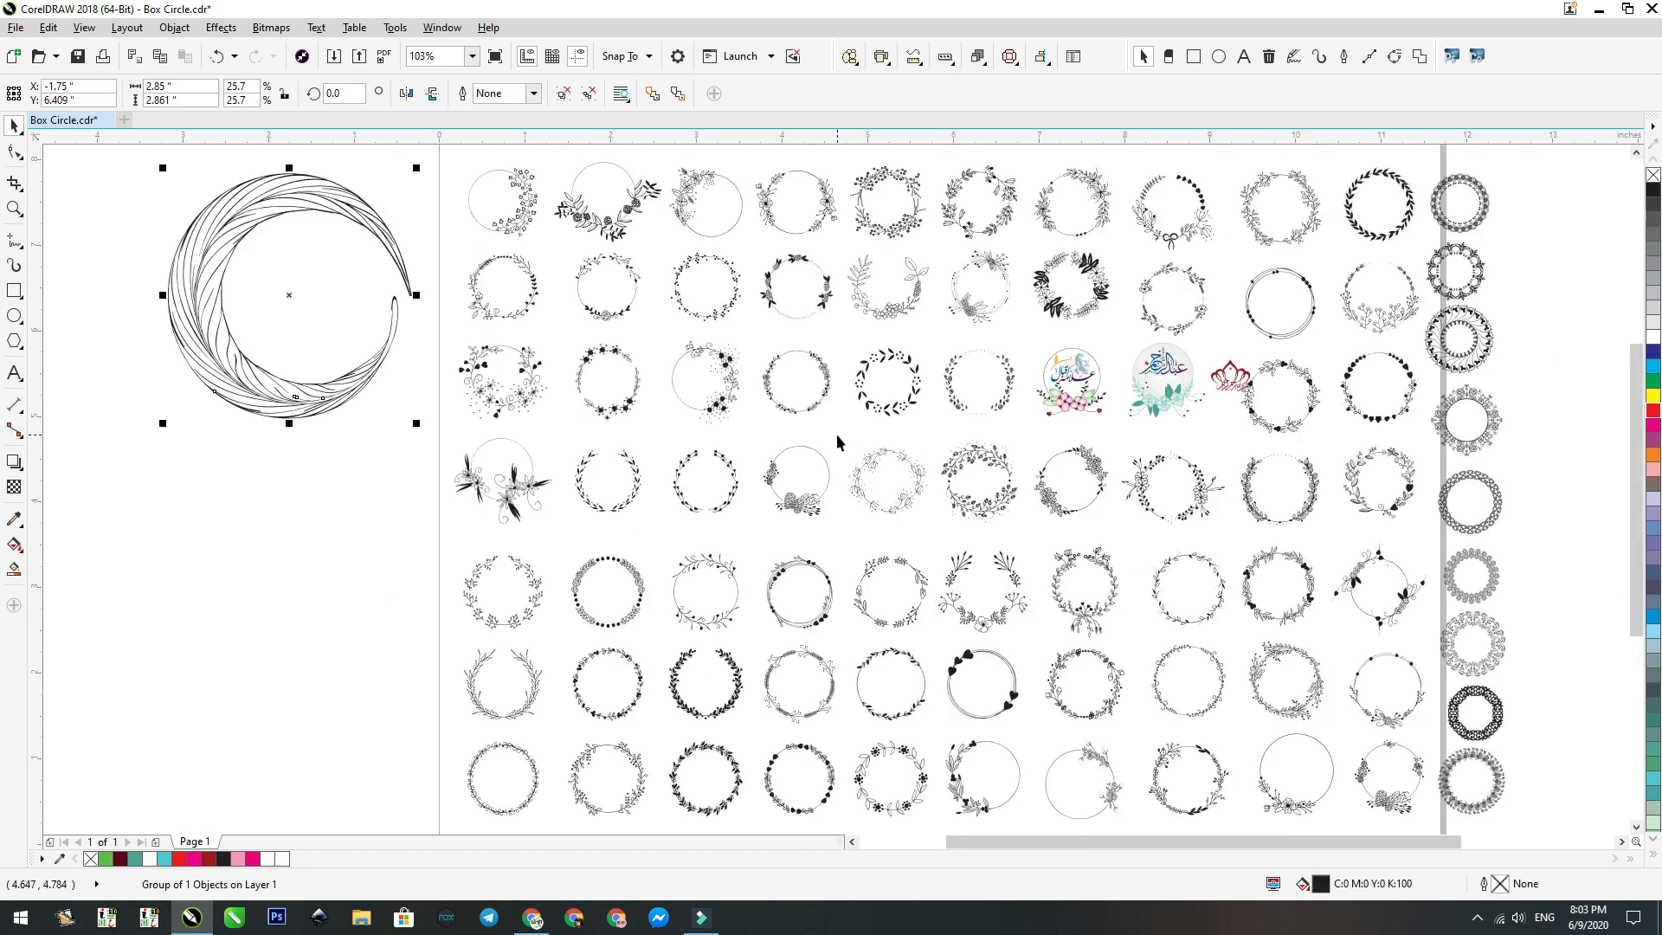